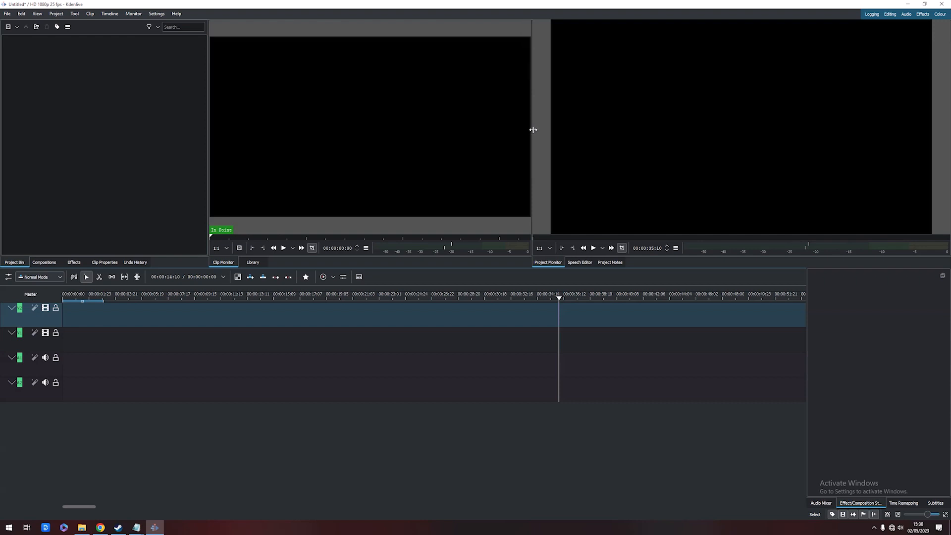
Enlarge the project monitor by narrowing the clip monitor panel
{"action": "left_click_drag", "start_coordinate": [529, 129], "coordinate": [411, 131]}
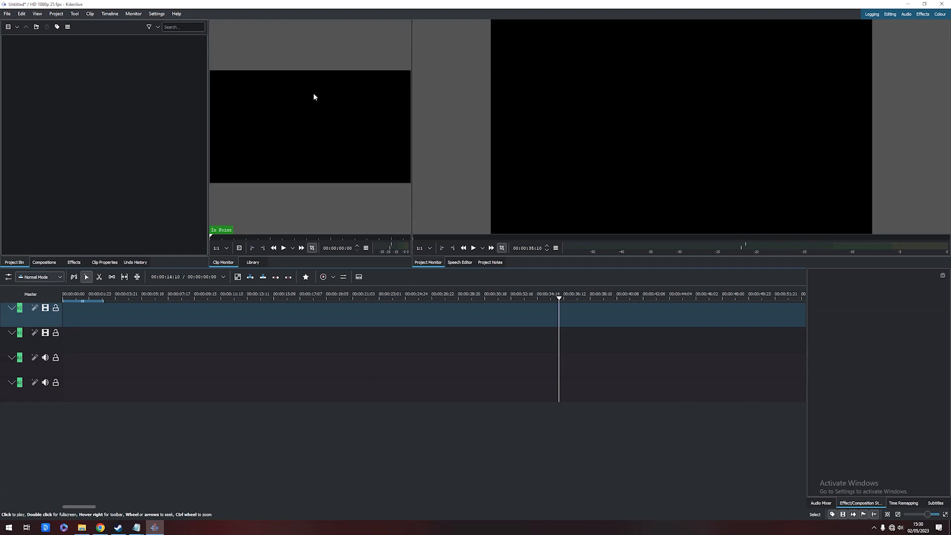
Open the Video Task 2 folder in File Explorer to view the source files
{"action": "left_click", "coordinate": [82, 527]}
{"action": "left_click_drag", "start_coordinate": [299, 164], "coordinate": [219, 142]}
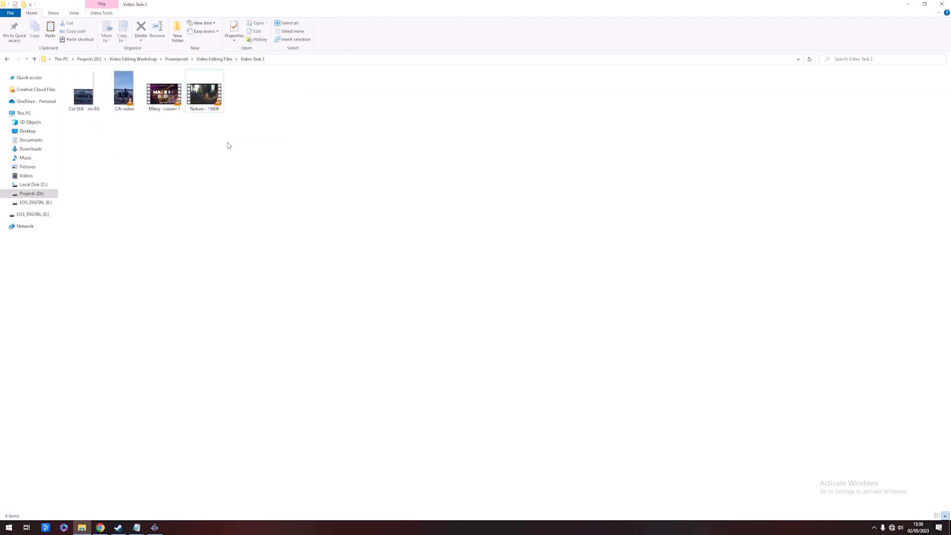
{"action": "left_click", "coordinate": [909, 5]}
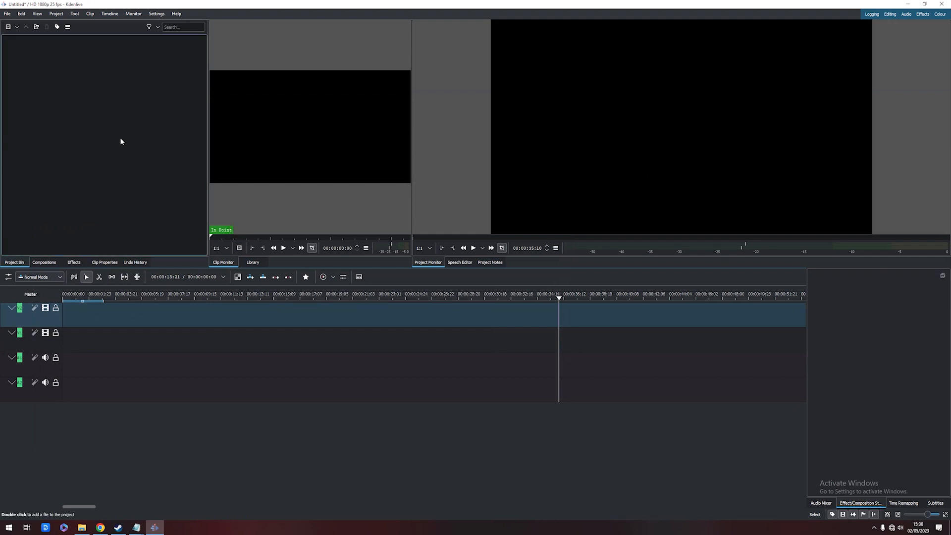
Import Mikey -Lesson 1.mp4 from the Video Task 2 folder into the project bin with Add Clip or Folder
{"action": "right_click", "coordinate": [91, 116]}
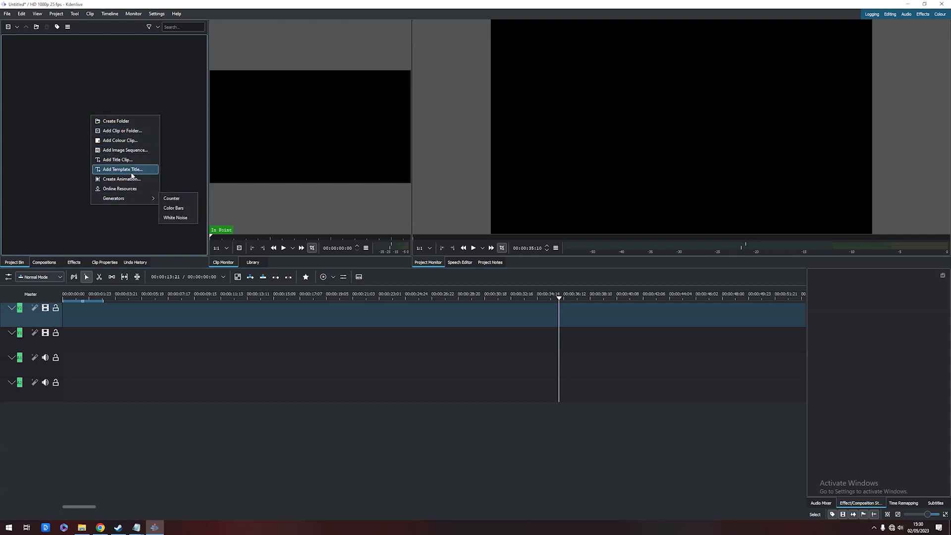
{"action": "left_click", "coordinate": [136, 133]}
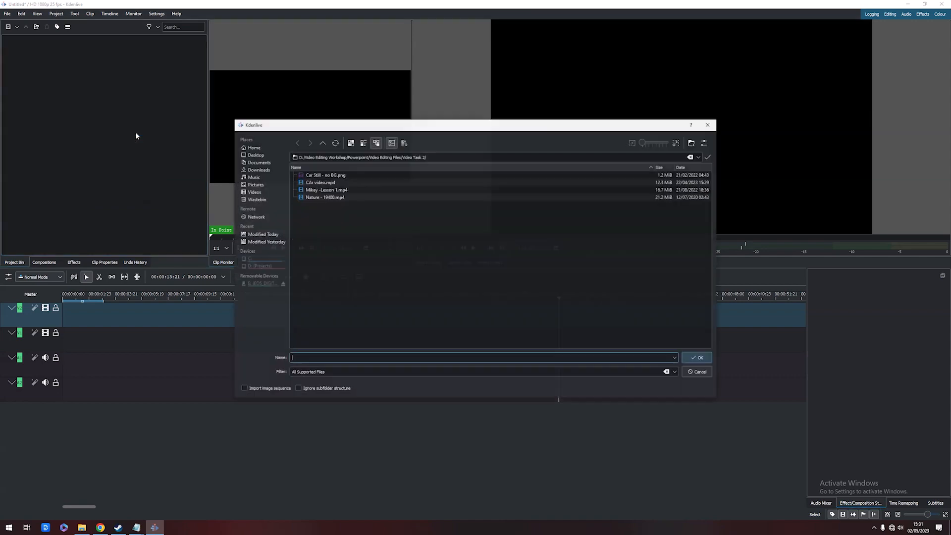
{"action": "left_click", "coordinate": [82, 527]}
{"action": "left_click_drag", "start_coordinate": [476, 4], "coordinate": [655, 95]}
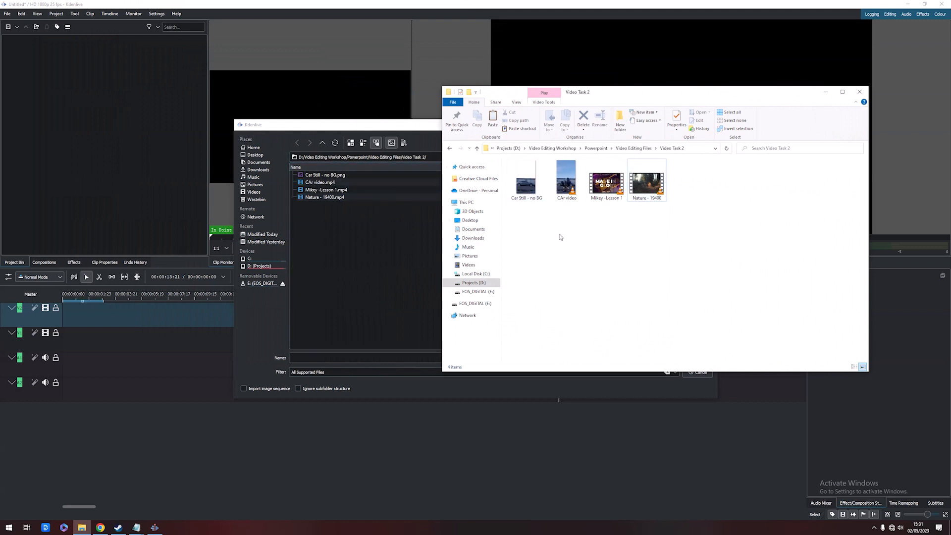
{"action": "left_click", "coordinate": [366, 272]}
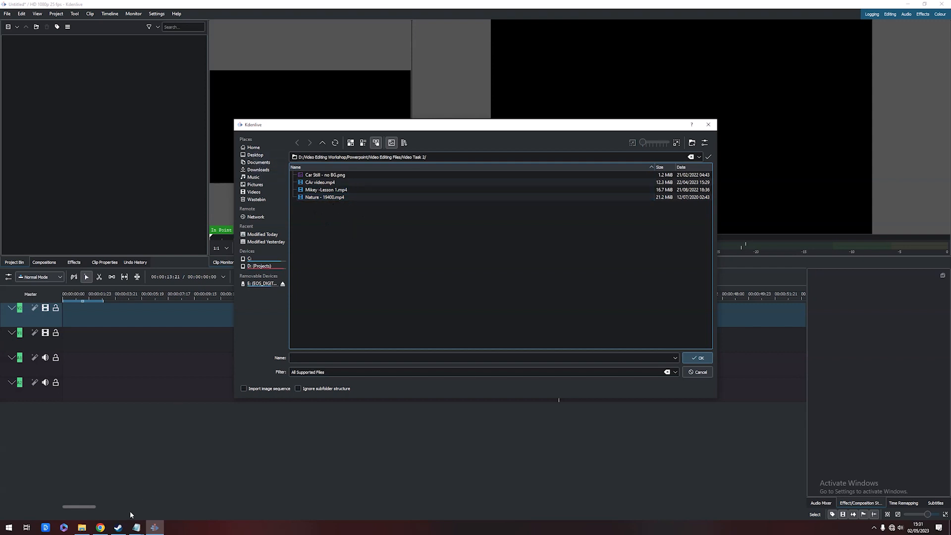
{"action": "left_click", "coordinate": [329, 191]}
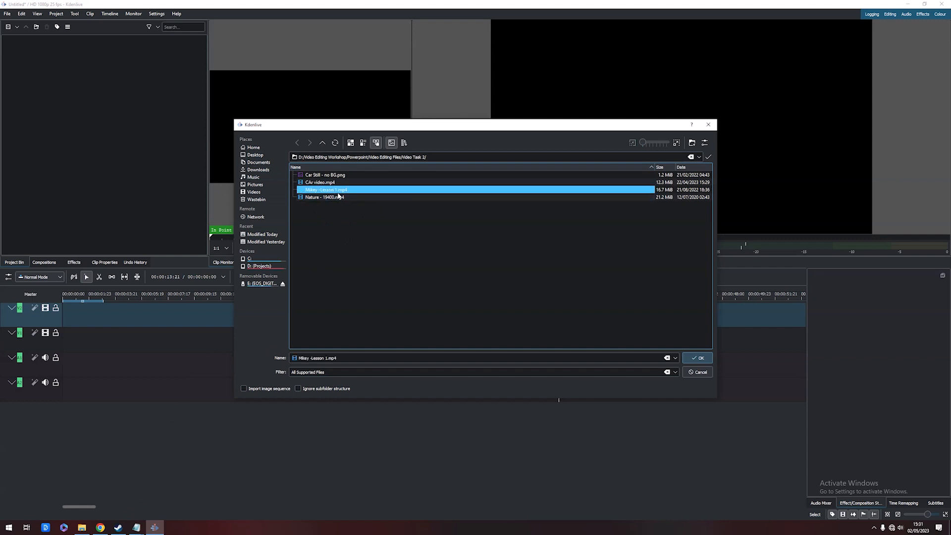
{"action": "left_click", "coordinate": [697, 358]}
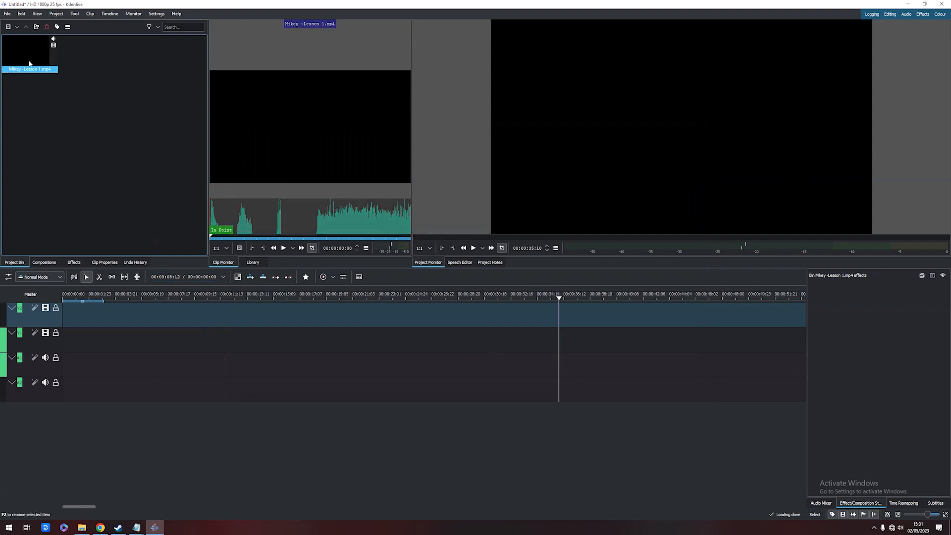
Place the Mikey -Lesson 1.mp4 clip on the timeline starting about 13 seconds in
{"action": "mouse_move", "coordinate": [375, 191]}
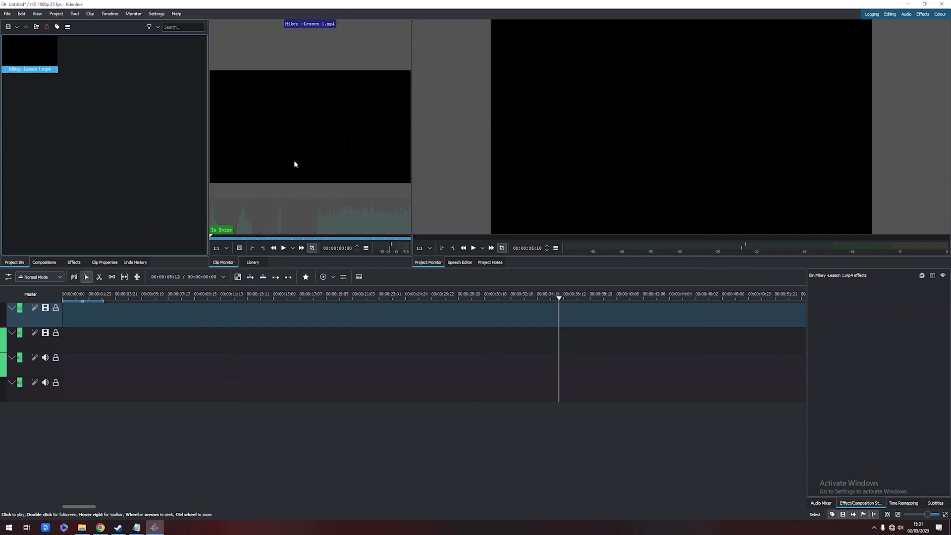
{"action": "mouse_move", "coordinate": [293, 175]}
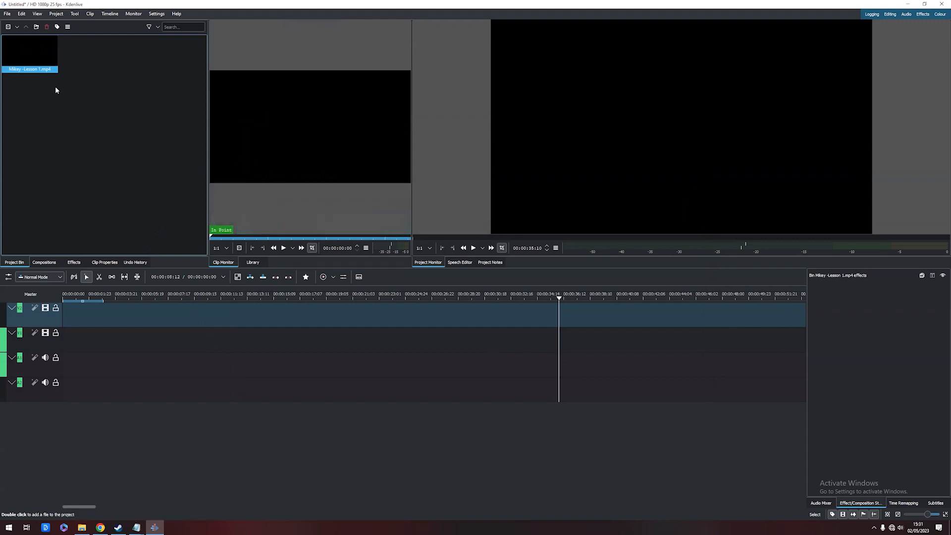
{"action": "mouse_move", "coordinate": [41, 71]}
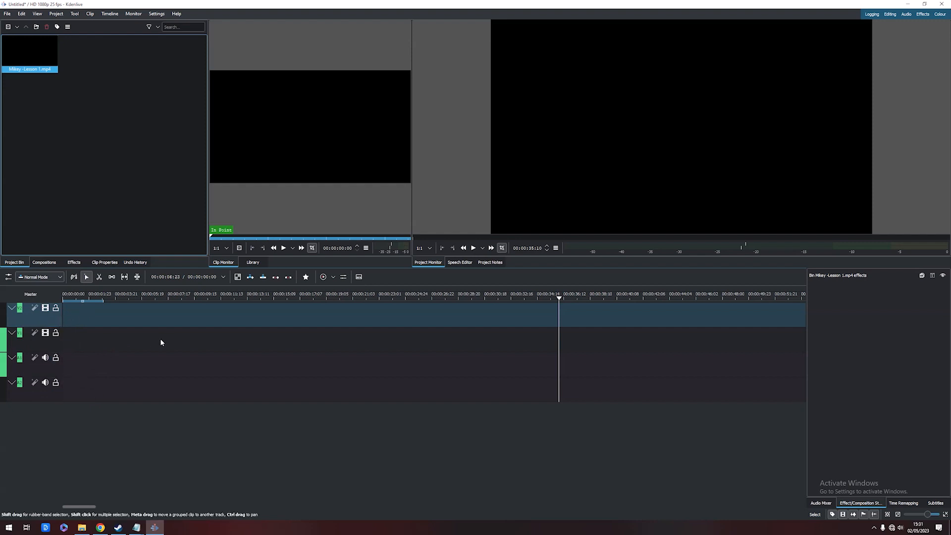
{"action": "left_click_drag", "start_coordinate": [33, 70], "coordinate": [248, 338]}
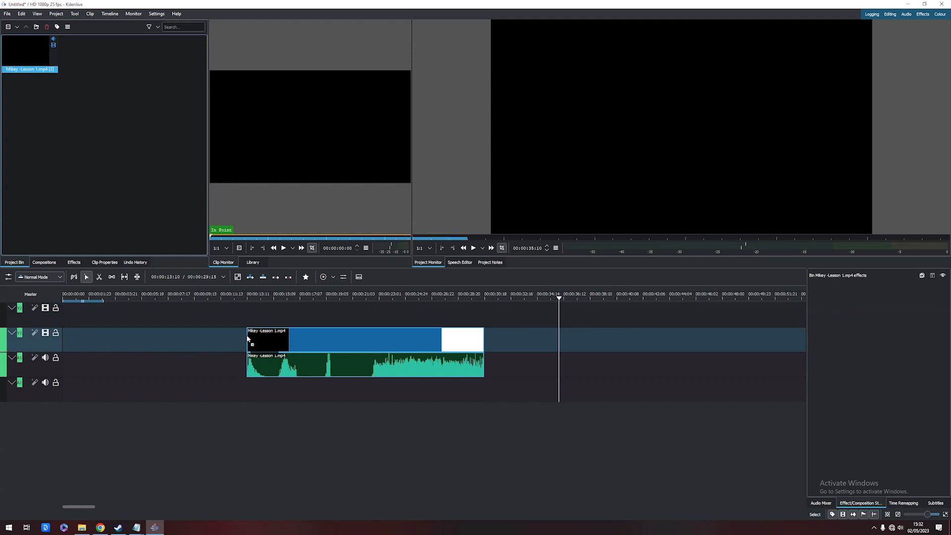
{"action": "left_click_drag", "start_coordinate": [247, 339], "coordinate": [248, 339]}
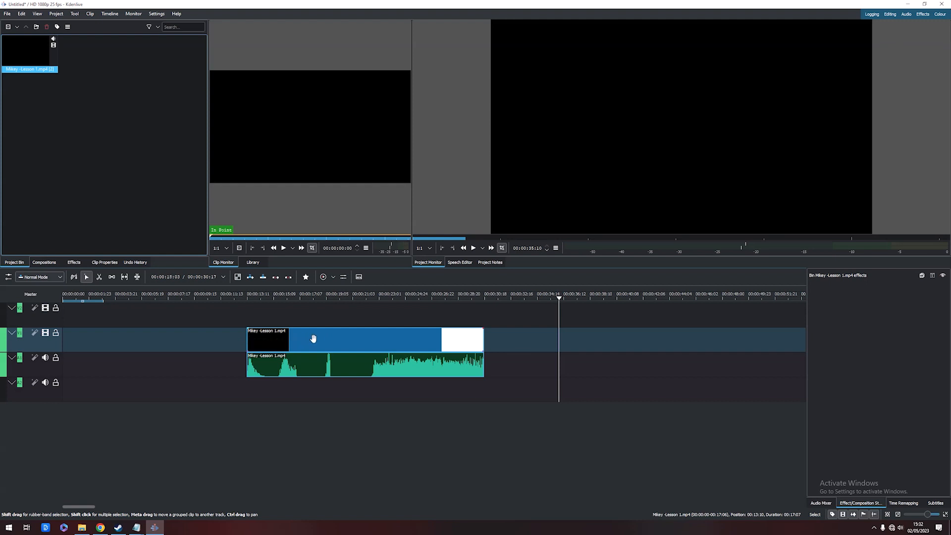
Preview the clip by scrubbing the playhead through it and mute the first audio track
{"action": "mouse_move", "coordinate": [34, 346]}
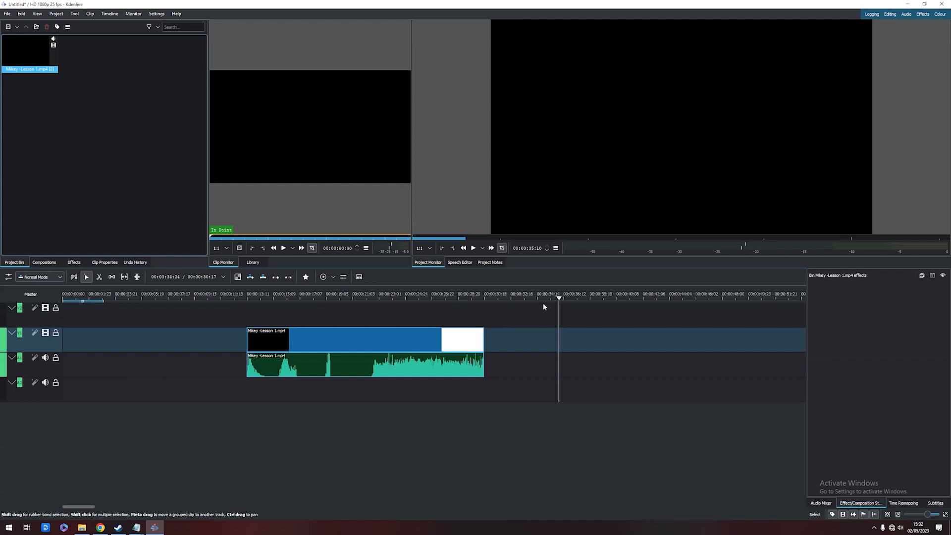
{"action": "left_click", "coordinate": [63, 298]}
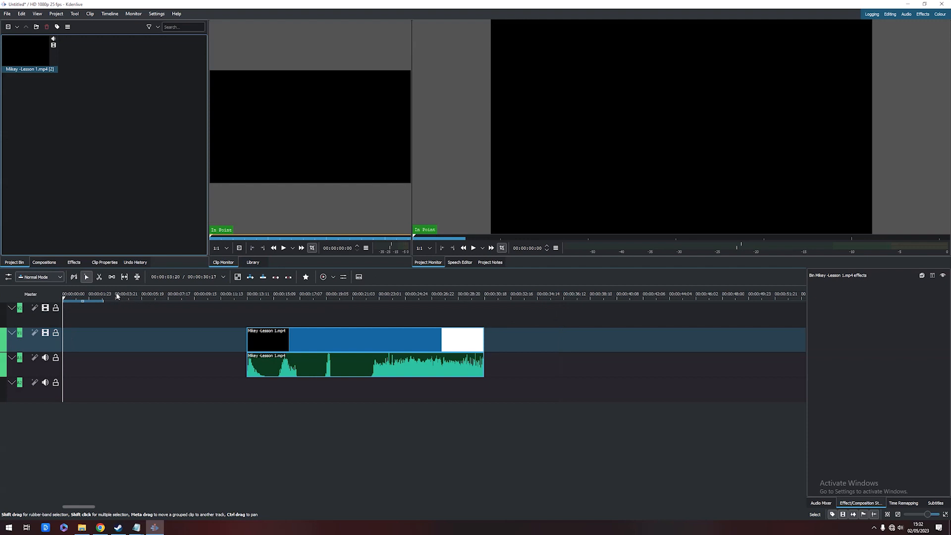
{"action": "left_click_drag", "start_coordinate": [117, 297], "coordinate": [123, 297]}
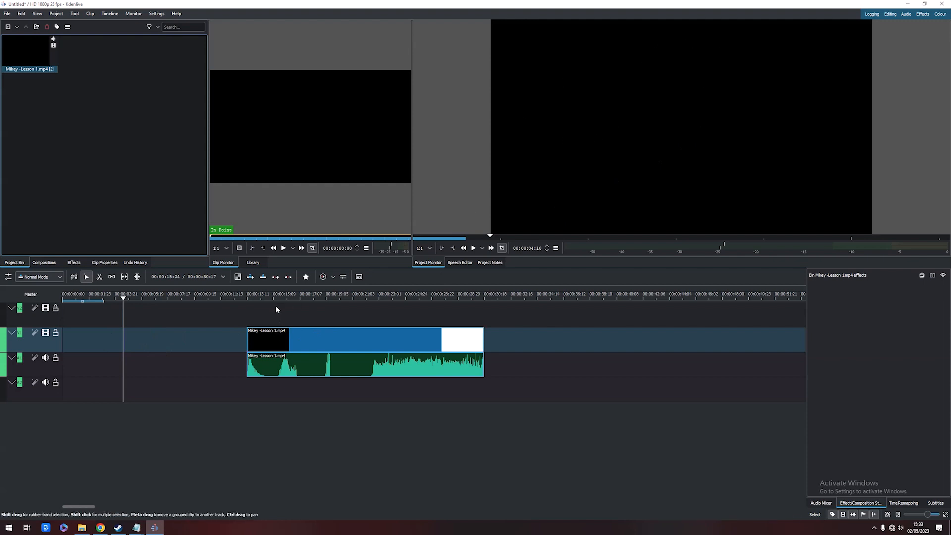
{"action": "left_click_drag", "start_coordinate": [168, 297], "coordinate": [300, 298]}
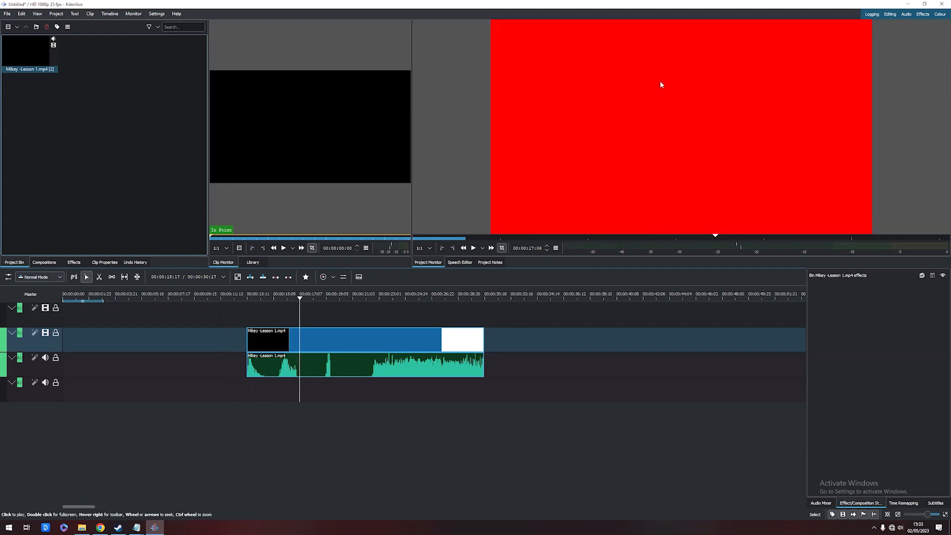
{"action": "left_click", "coordinate": [301, 297]}
{"action": "left_click_drag", "start_coordinate": [301, 297], "coordinate": [362, 301]}
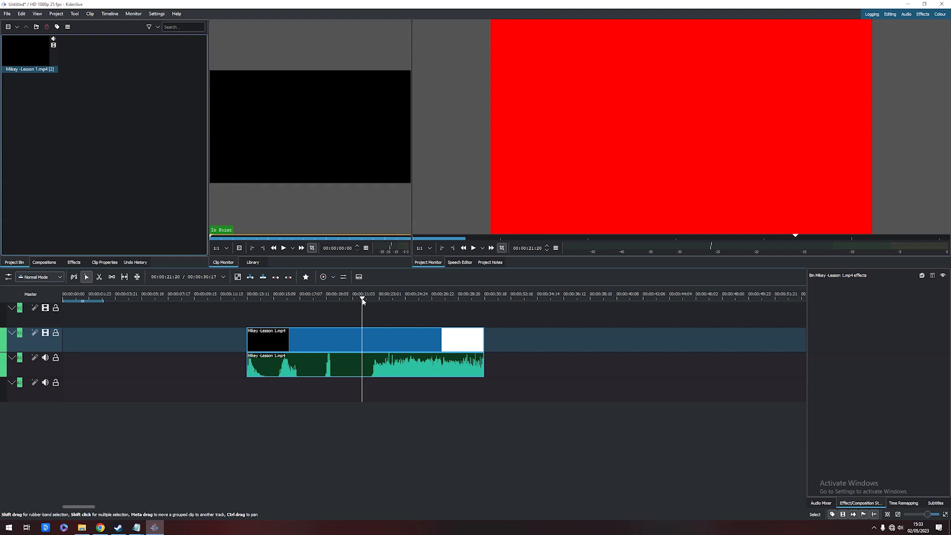
{"action": "mouse_move", "coordinate": [363, 301]}
{"action": "left_mouse_down"}
{"action": "mouse_move", "coordinate": [380, 298]}
{"action": "mouse_move", "coordinate": [366, 299]}
{"action": "left_mouse_up"}
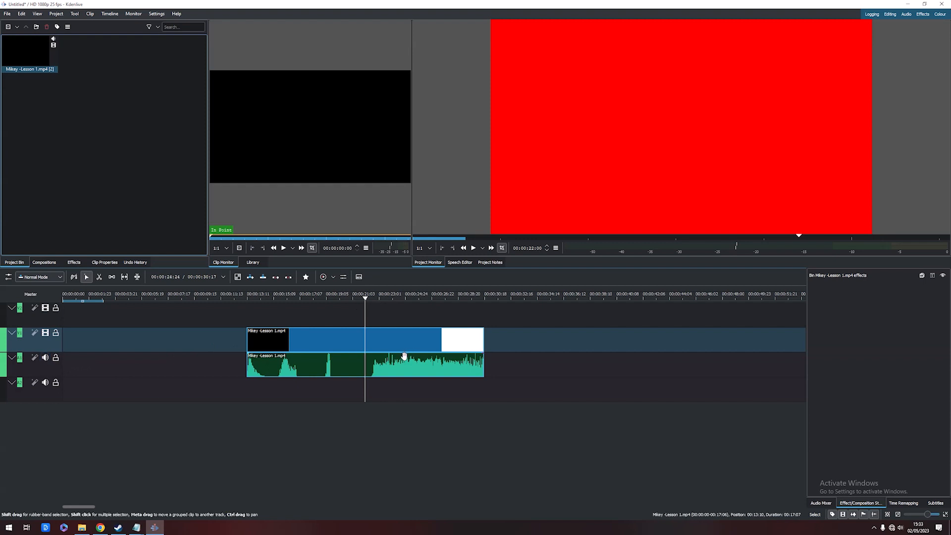
{"action": "left_click", "coordinate": [45, 358]}
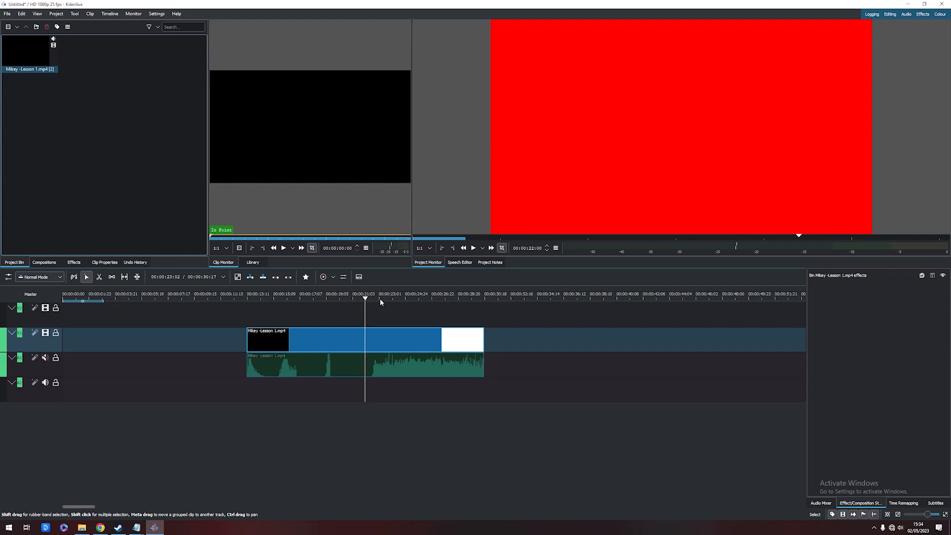
Split the clip at about 00:00:17:02 with the Razor tool and move the first piece about 4 seconds earlier
{"action": "left_click_drag", "start_coordinate": [367, 299], "coordinate": [300, 299]}
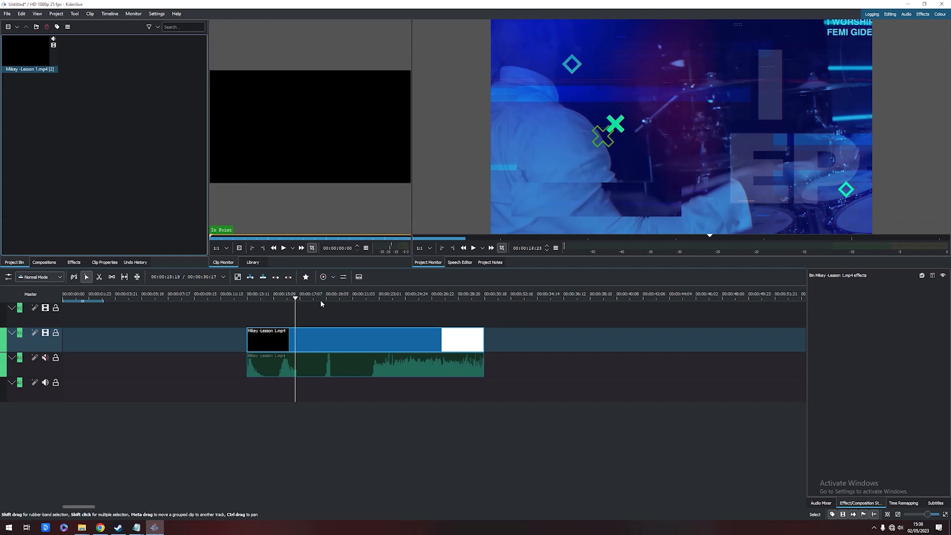
{"action": "left_click", "coordinate": [297, 298]}
{"action": "left_click_drag", "start_coordinate": [297, 298], "coordinate": [298, 299]}
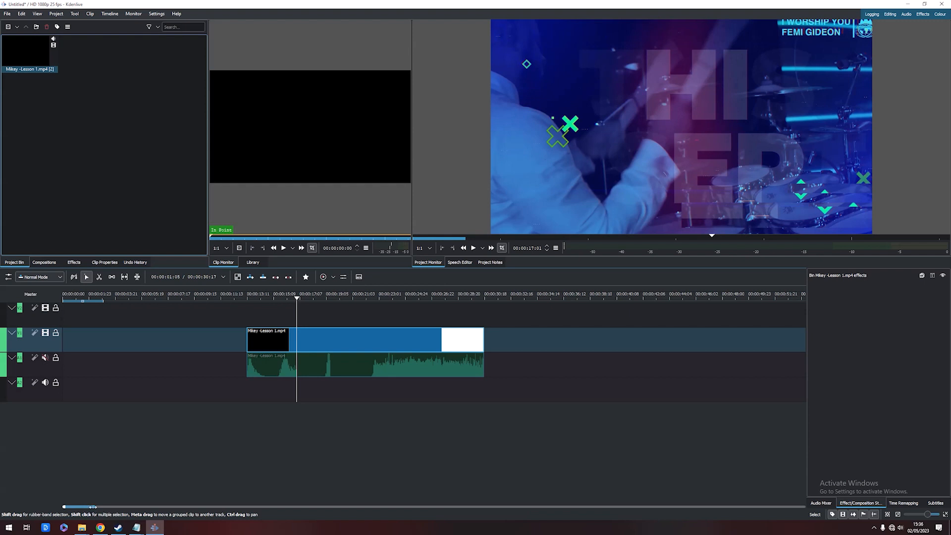
{"action": "mouse_move", "coordinate": [92, 507]}
{"action": "left_mouse_down"}
{"action": "mouse_move", "coordinate": [438, 504]}
{"action": "mouse_move", "coordinate": [85, 507]}
{"action": "left_mouse_up"}
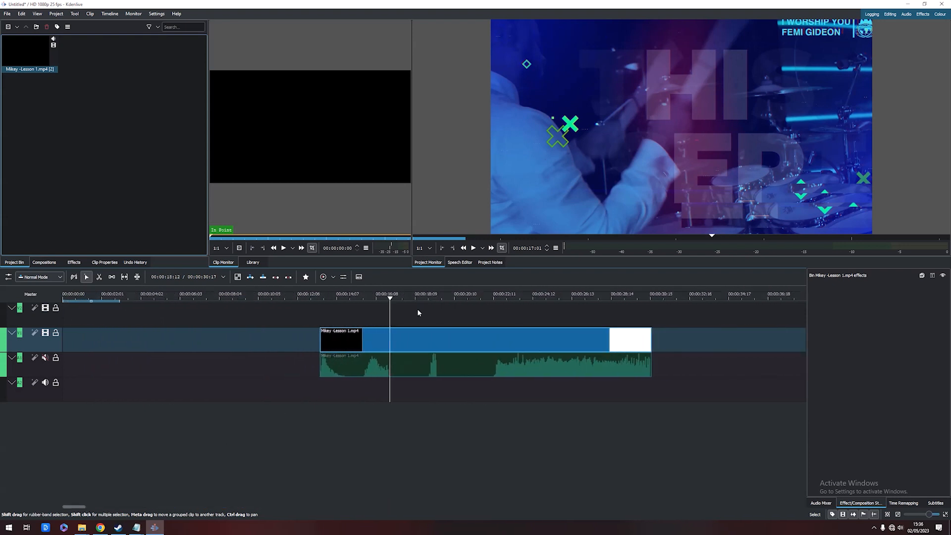
{"action": "left_click", "coordinate": [389, 297]}
{"action": "left_click_drag", "start_coordinate": [390, 297], "coordinate": [392, 300]}
{"action": "left_click", "coordinate": [99, 278]}
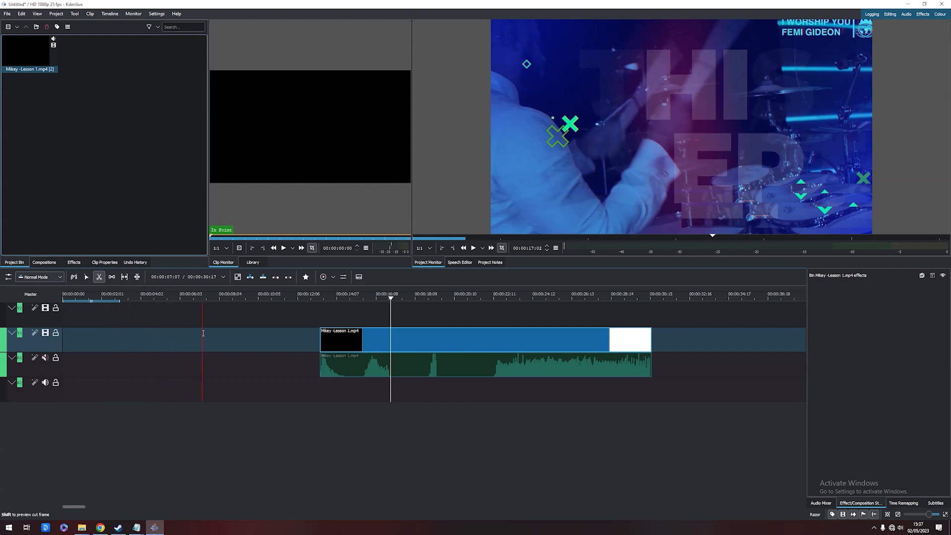
{"action": "left_click", "coordinate": [392, 331]}
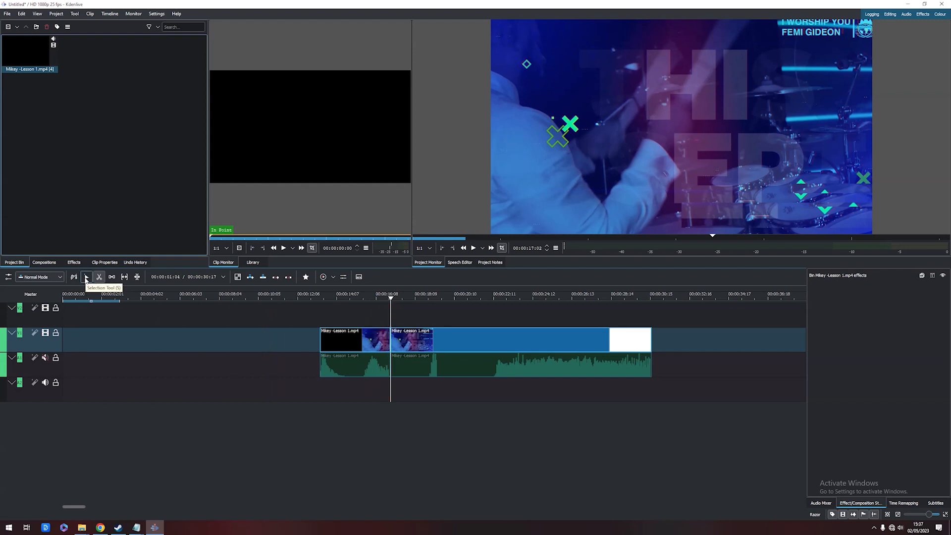
{"action": "left_click", "coordinate": [86, 278]}
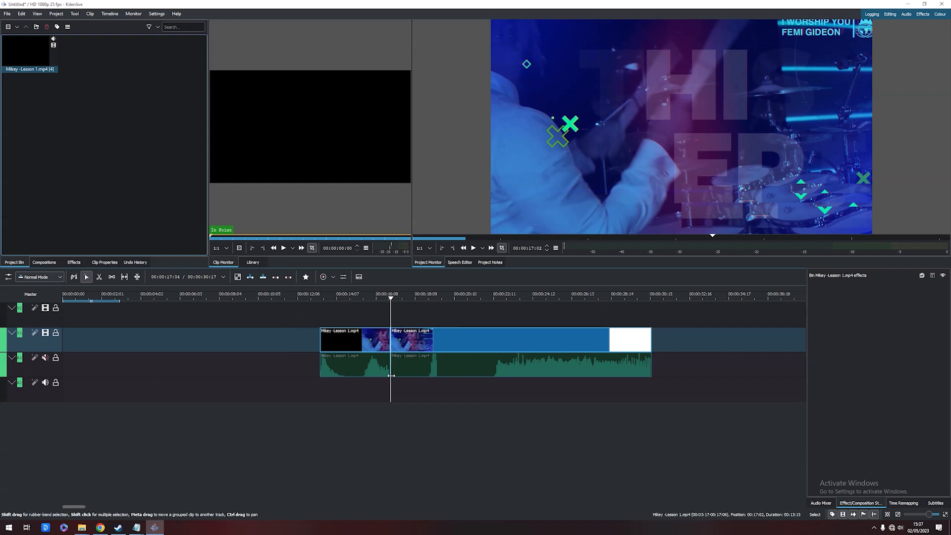
{"action": "left_click_drag", "start_coordinate": [349, 341], "coordinate": [262, 341]}
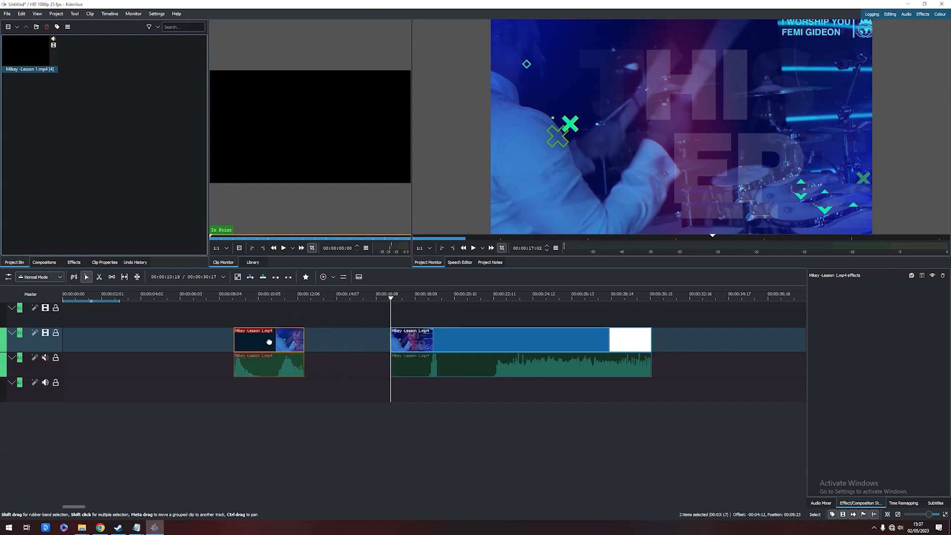
Split the second clip segment at about 00:00:24:02 with the Razor tool
{"action": "left_click", "coordinate": [366, 316]}
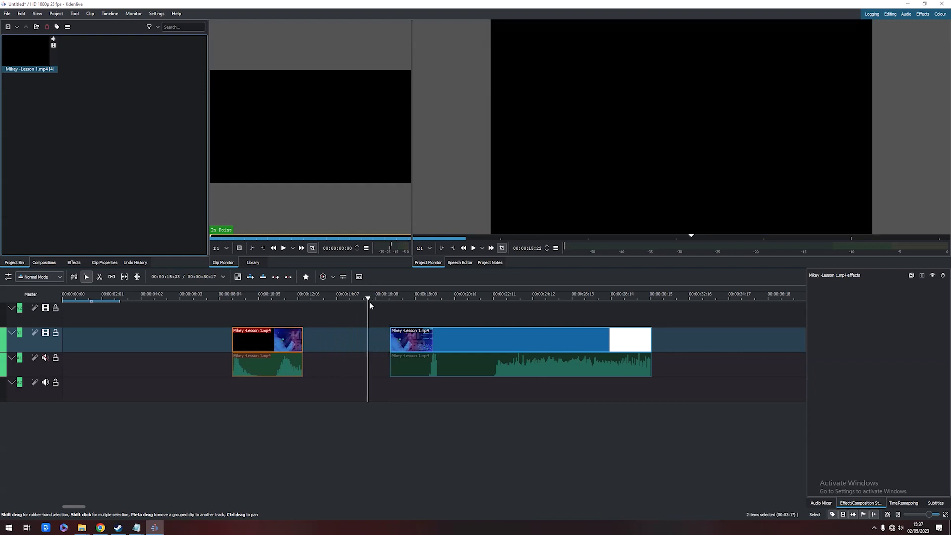
{"action": "left_click_drag", "start_coordinate": [371, 295], "coordinate": [397, 303]}
{"action": "left_click_drag", "start_coordinate": [297, 297], "coordinate": [300, 297]}
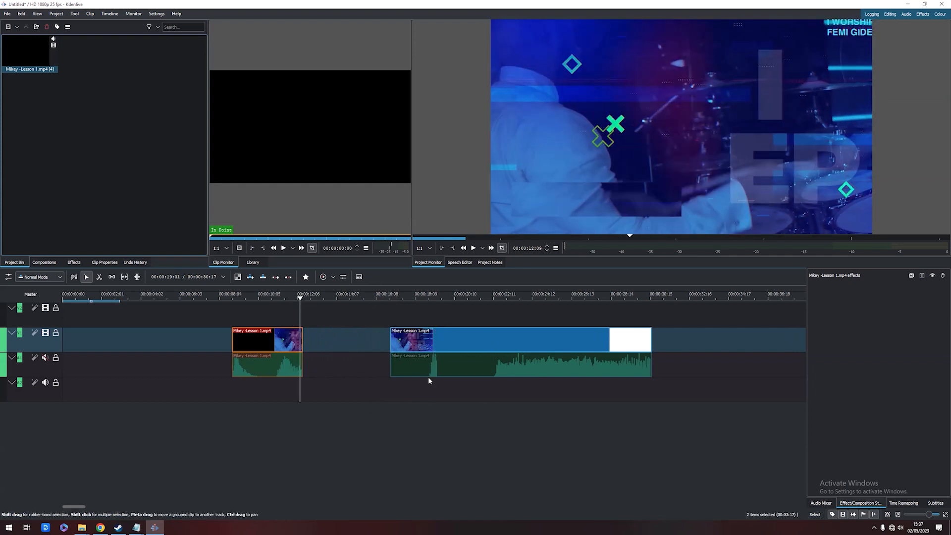
{"action": "left_click_drag", "start_coordinate": [430, 296], "coordinate": [526, 305]}
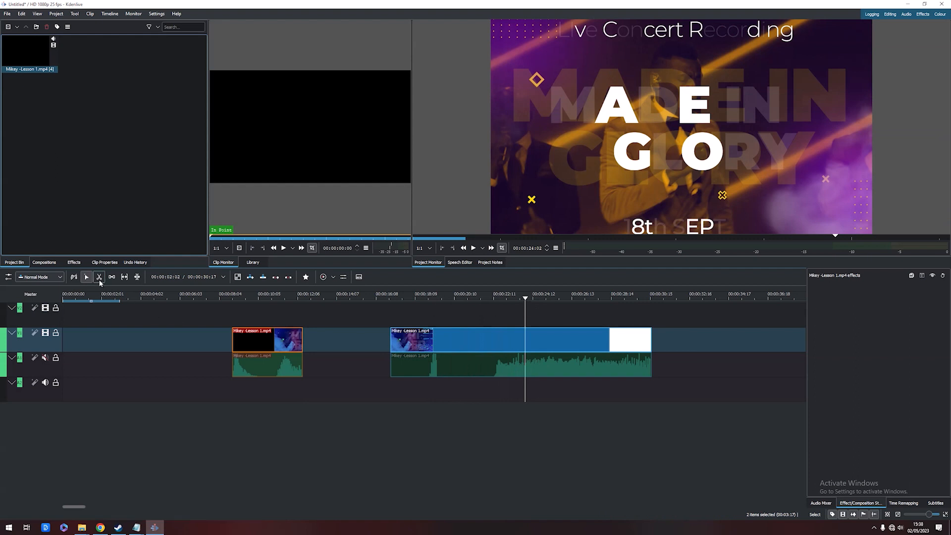
{"action": "left_click", "coordinate": [100, 280]}
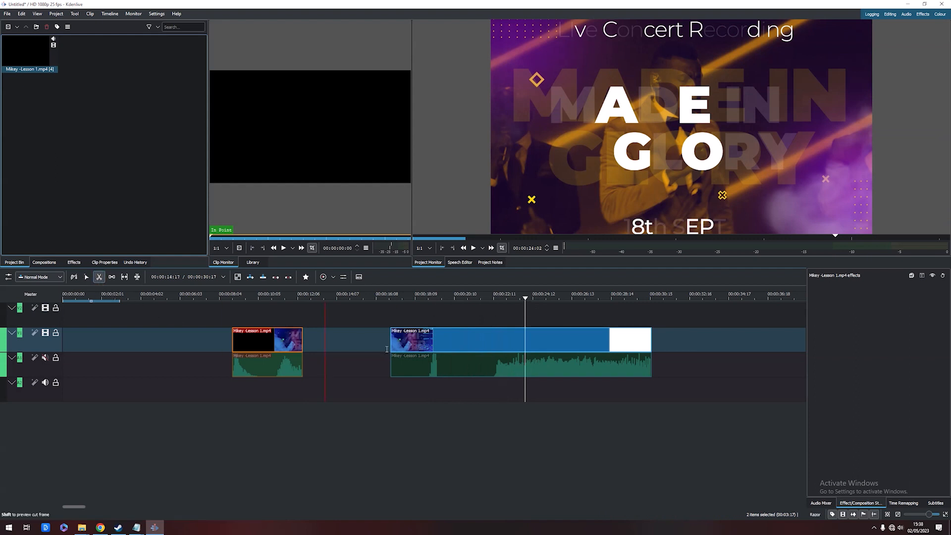
{"action": "left_click", "coordinate": [526, 332]}
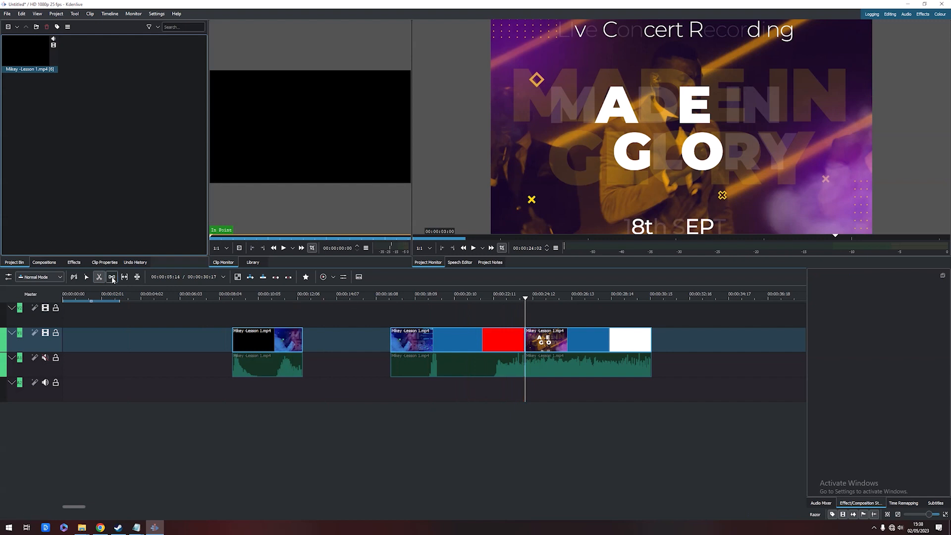
{"action": "left_click", "coordinate": [88, 278]}
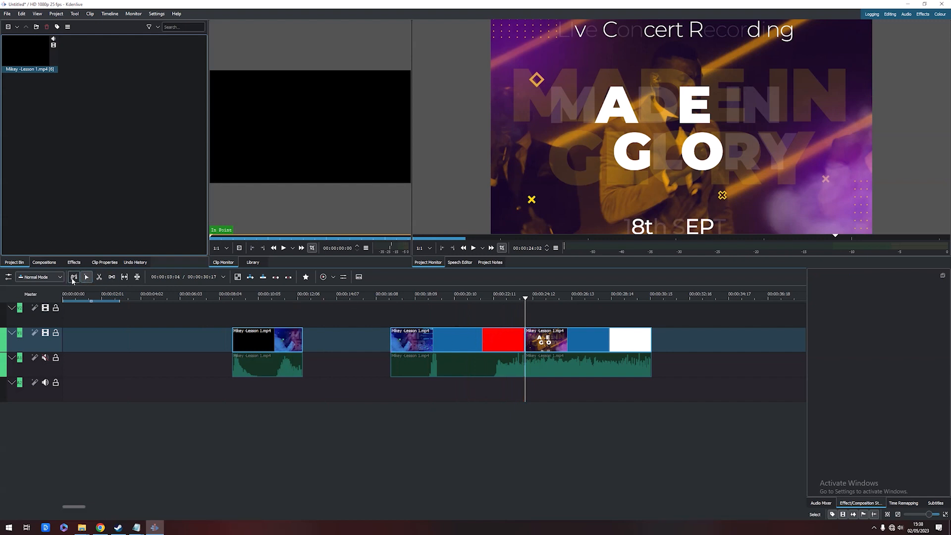
Delete the middle clip segment between the two split points from the timeline
{"action": "left_click_drag", "start_coordinate": [474, 336], "coordinate": [444, 334]}
{"action": "left_click_drag", "start_coordinate": [506, 296], "coordinate": [446, 301]}
{"action": "left_click_drag", "start_coordinate": [543, 297], "coordinate": [557, 296]}
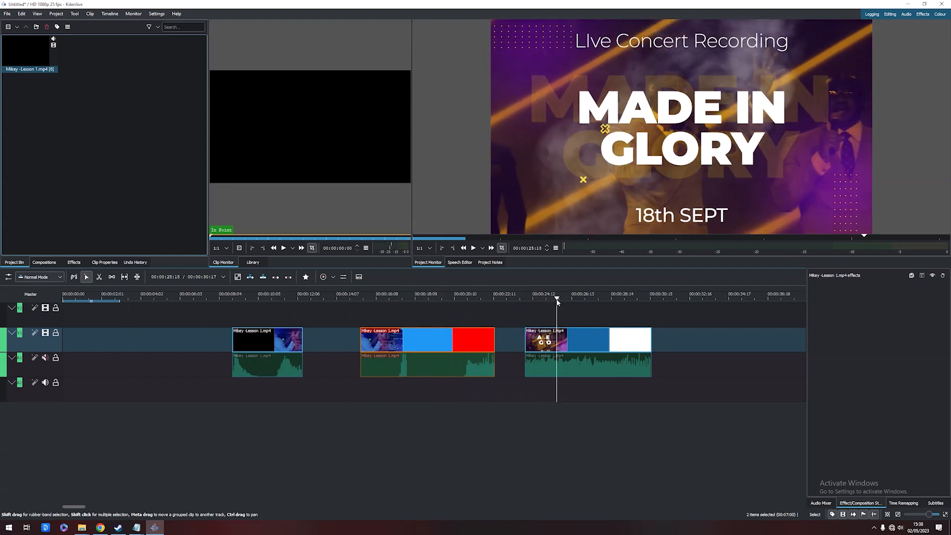
{"action": "right_click", "coordinate": [430, 339]}
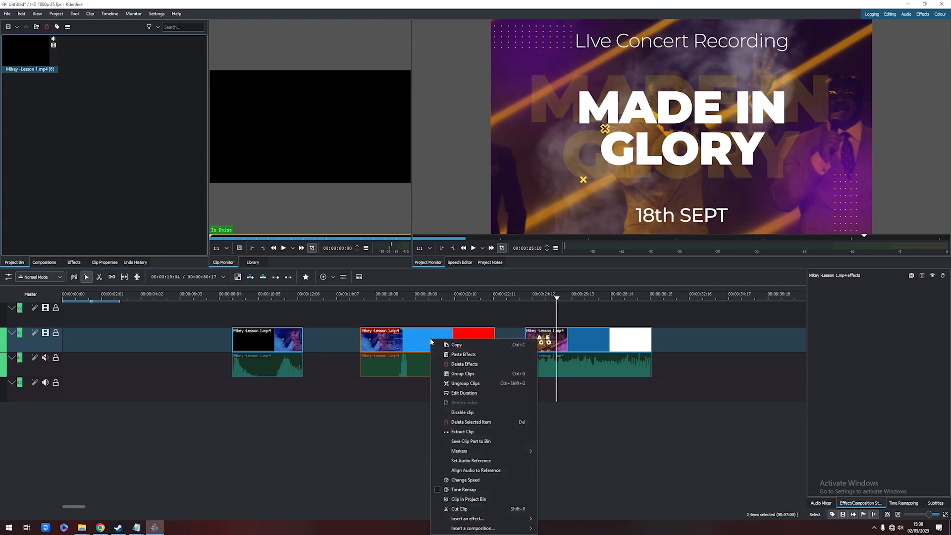
{"action": "left_click", "coordinate": [488, 422]}
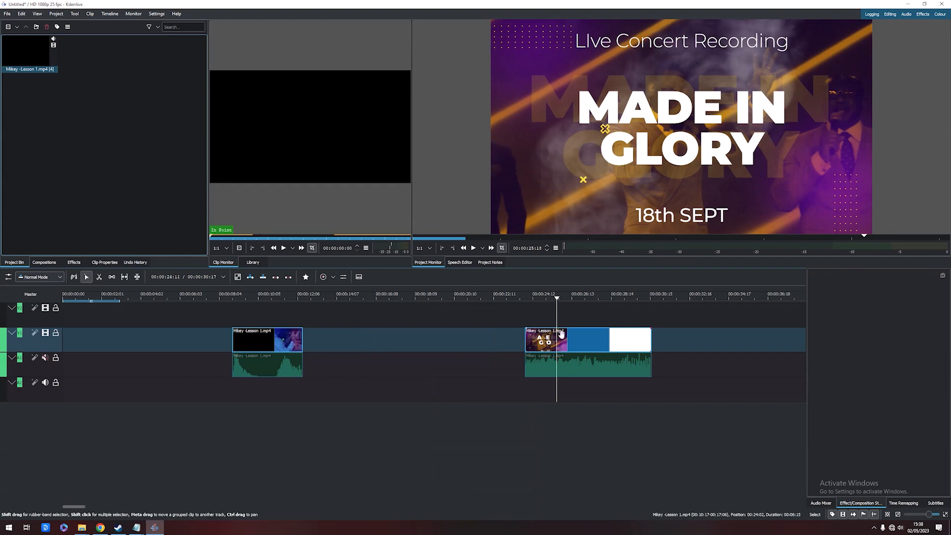
Move the last clip segment back so it follows the first segment directly, and play the result from about 12 seconds
{"action": "left_click_drag", "start_coordinate": [565, 341], "coordinate": [346, 342]}
{"action": "left_click", "coordinate": [293, 297]}
{"action": "key", "text": "space"}
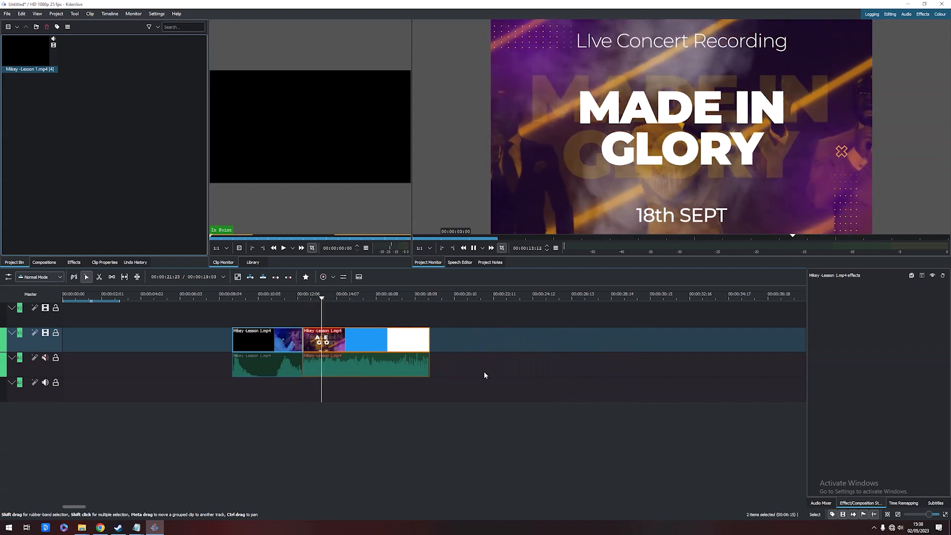
{"action": "key", "text": "space"}
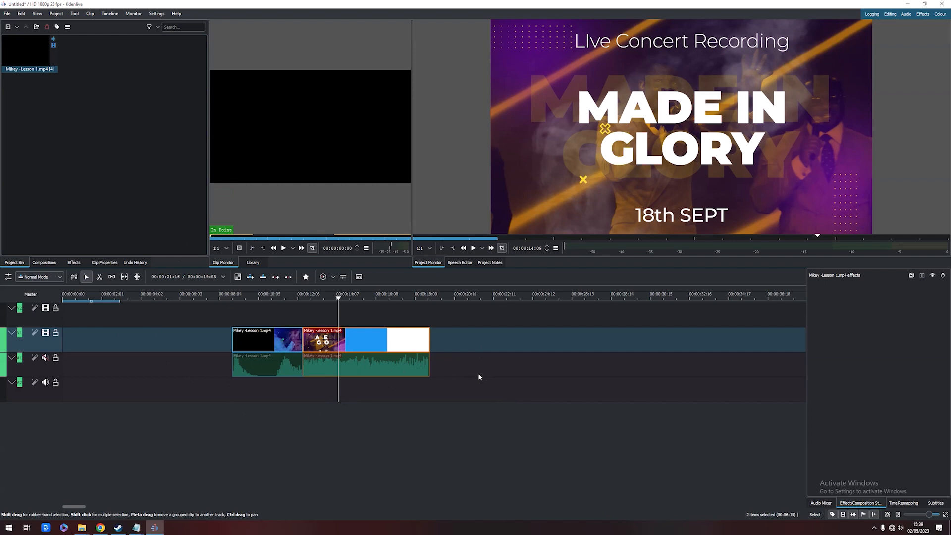
Delete both remaining clip segments so the timeline is empty
{"action": "left_click_drag", "start_coordinate": [499, 376], "coordinate": [415, 352]}
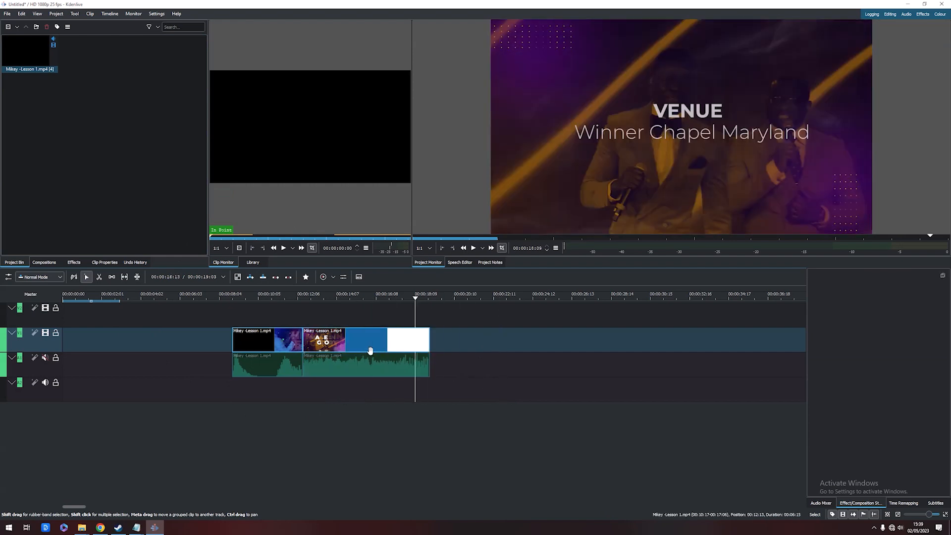
{"action": "left_click", "coordinate": [342, 346]}
{"action": "key", "text": "Delete"}
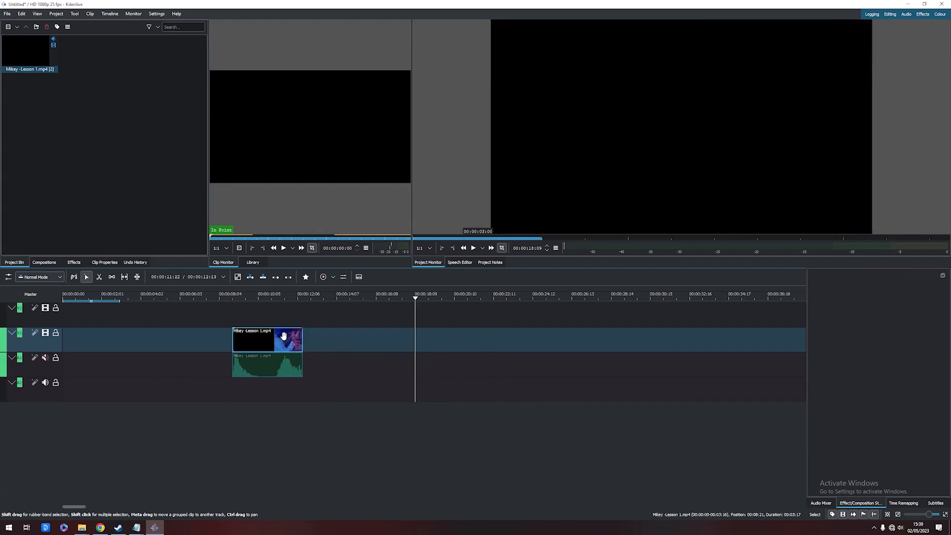
{"action": "left_click", "coordinate": [280, 339]}
{"action": "key", "text": "Delete"}
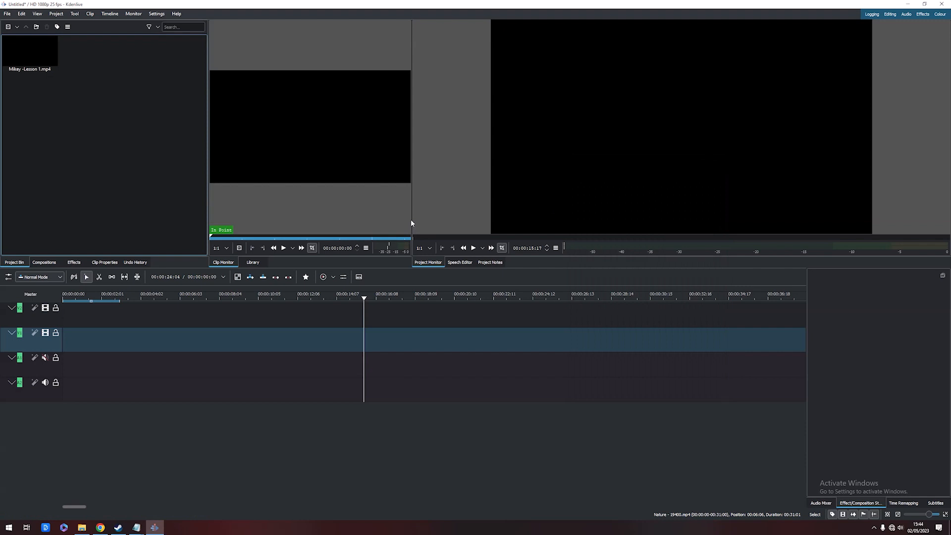
Import Nature - 19400.mp4 from the Video Task 2 folder into the project bin
{"action": "left_click", "coordinate": [82, 527]}
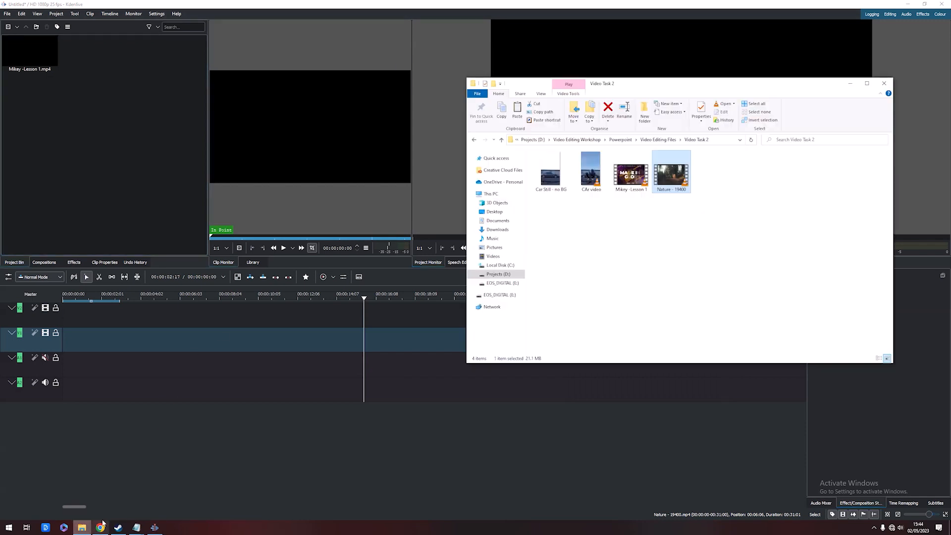
{"action": "left_click_drag", "start_coordinate": [672, 179], "coordinate": [722, 232]}
{"action": "left_click_drag", "start_coordinate": [676, 179], "coordinate": [109, 81]}
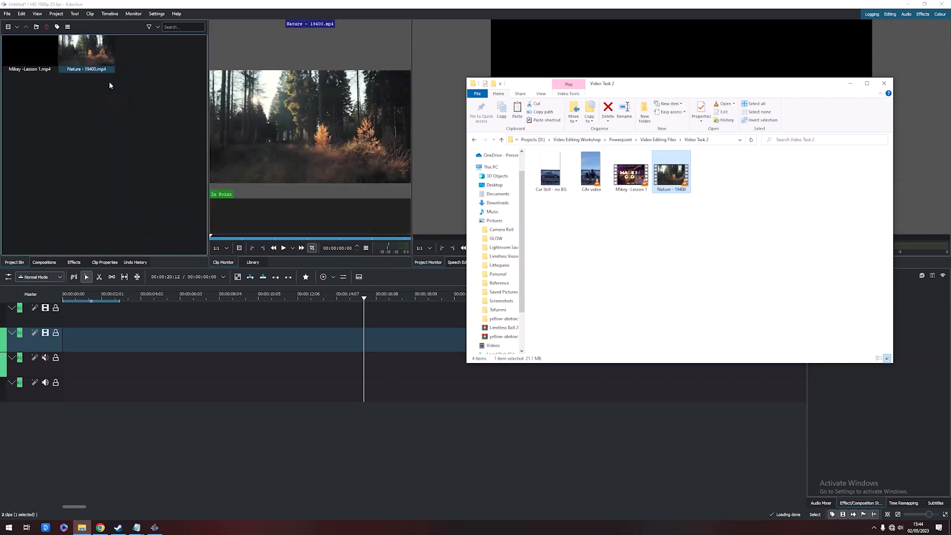
Place the Nature - 19400.mp4 clip on the video track starting about 6 seconds in
{"action": "left_click", "coordinate": [135, 131]}
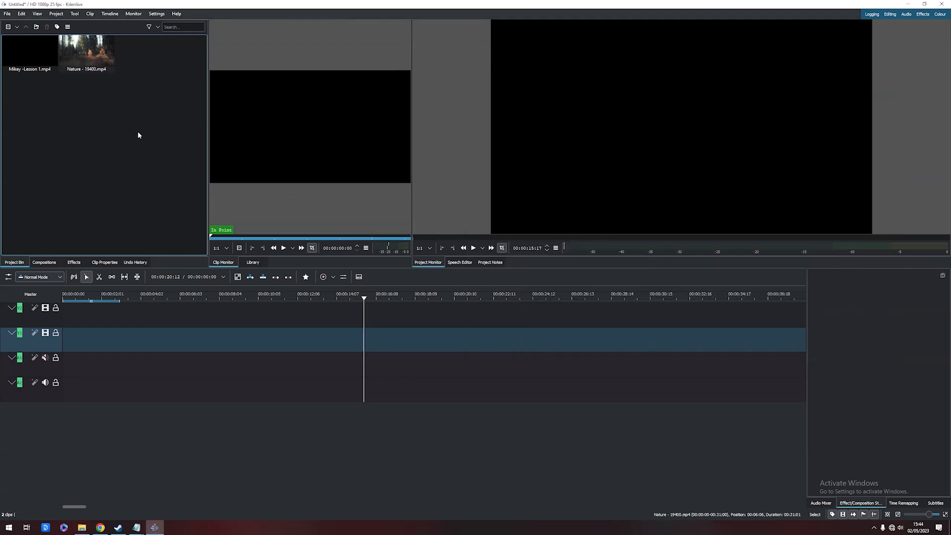
{"action": "right_click", "coordinate": [147, 79]}
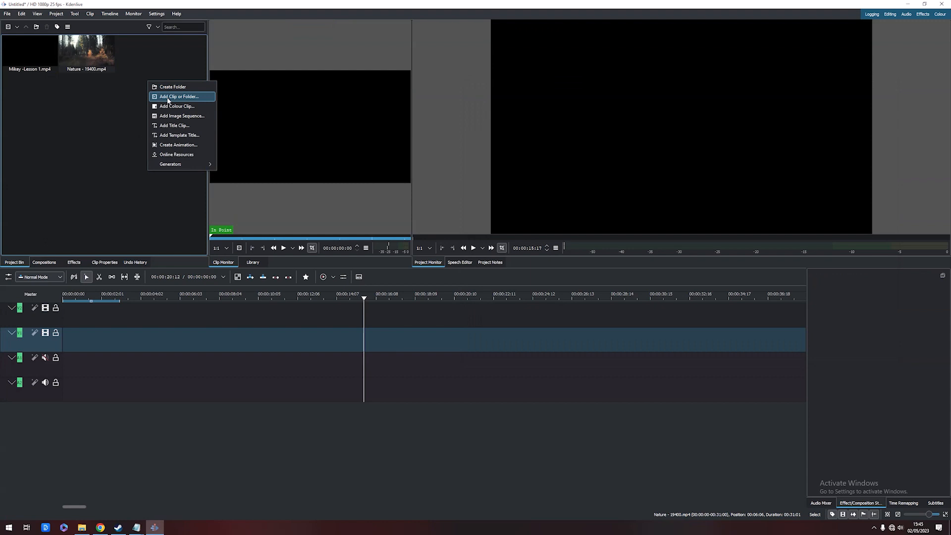
{"action": "left_click", "coordinate": [80, 173]}
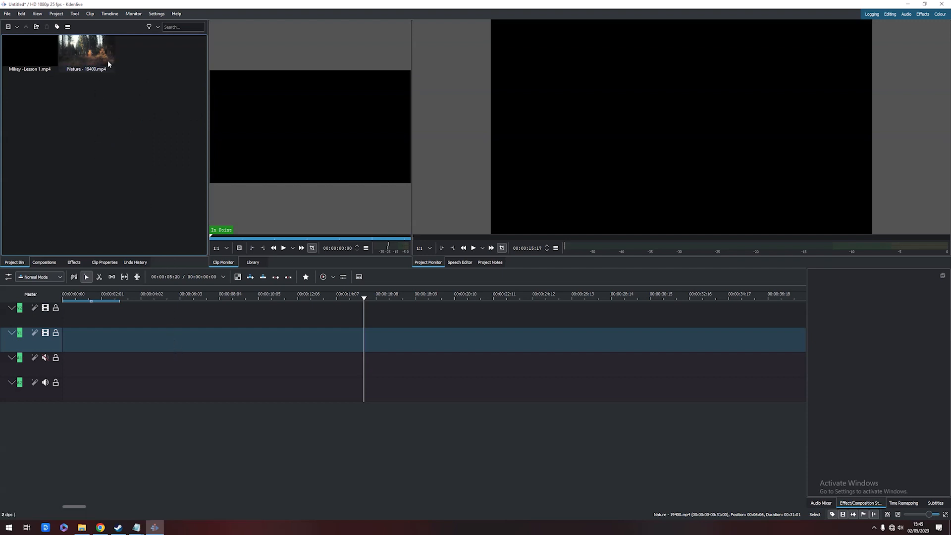
{"action": "left_click_drag", "start_coordinate": [108, 61], "coordinate": [196, 340]}
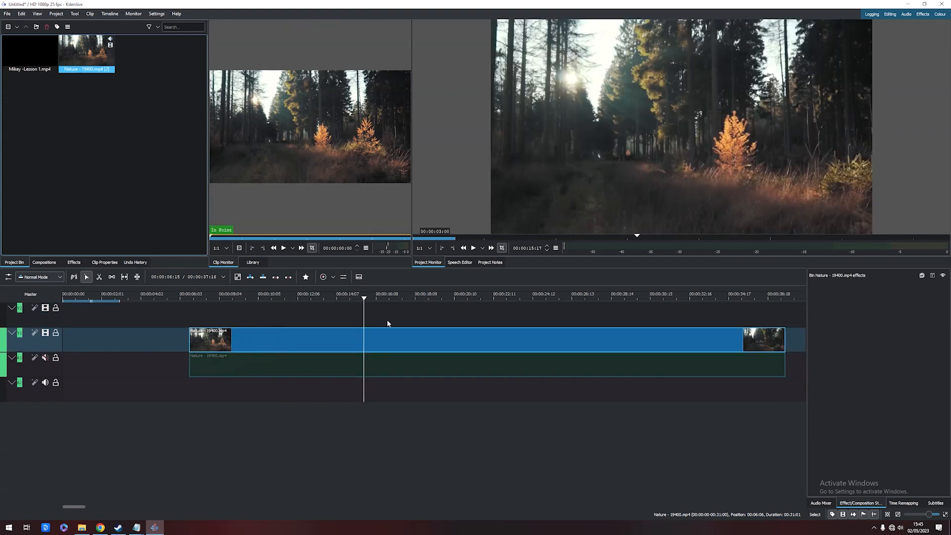
Create a new title clip from the project bin
{"action": "left_click_drag", "start_coordinate": [279, 298], "coordinate": [524, 315]}
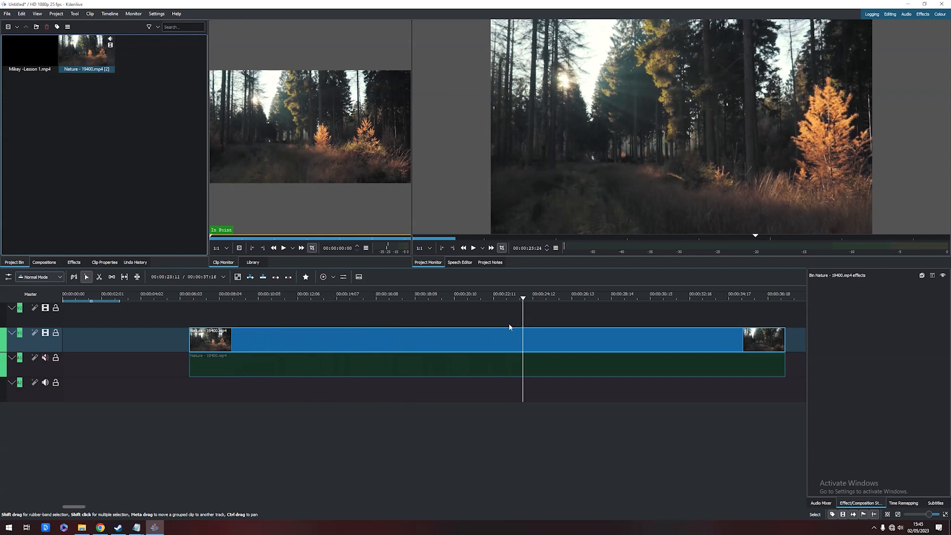
{"action": "mouse_move", "coordinate": [366, 294]}
{"action": "left_mouse_down"}
{"action": "mouse_move", "coordinate": [354, 292]}
{"action": "mouse_move", "coordinate": [375, 298]}
{"action": "left_mouse_up"}
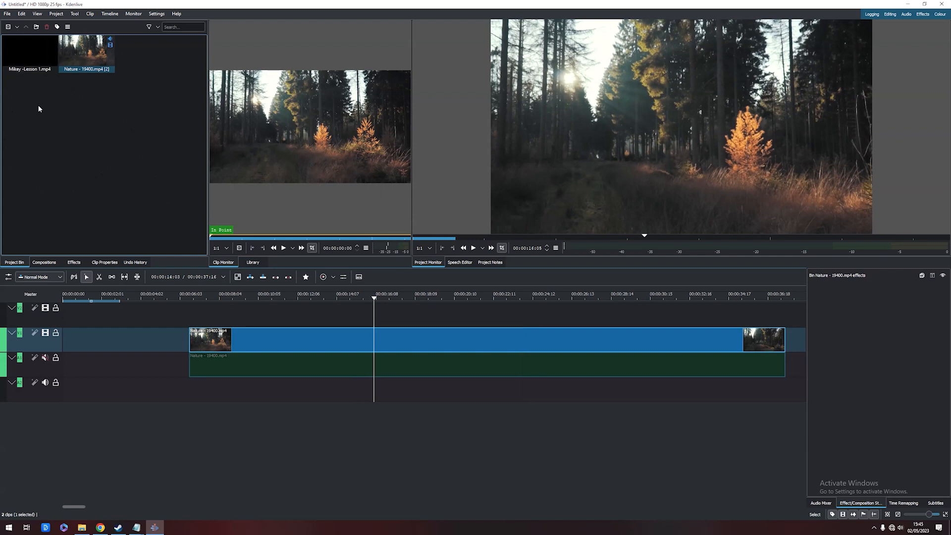
{"action": "right_click", "coordinate": [131, 119]}
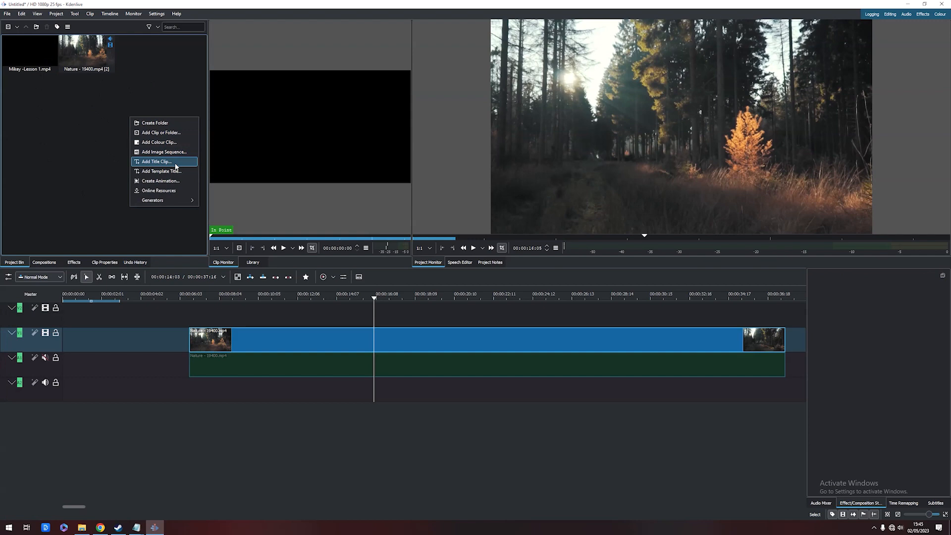
{"action": "left_click", "coordinate": [175, 162]}
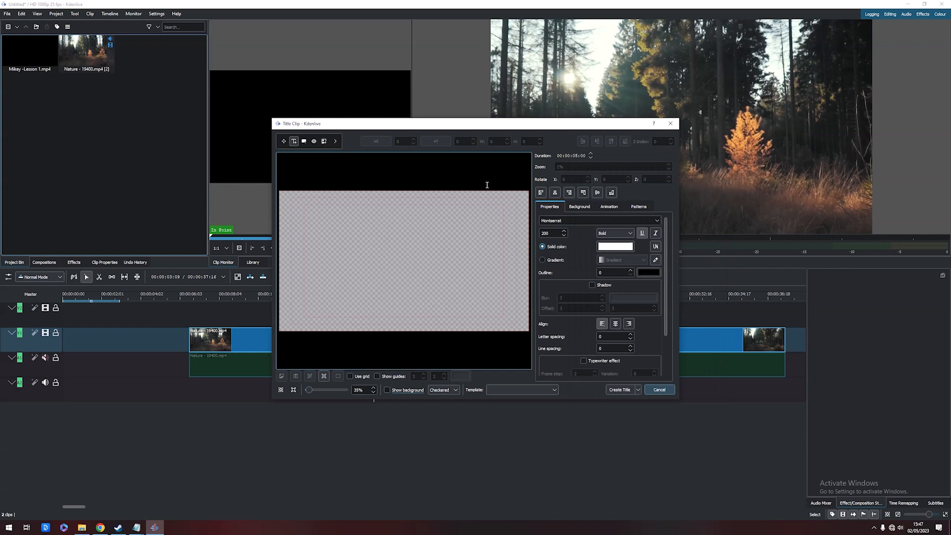
Show the video background and add a text item reading BEAUTIFUL on the title canvas
{"action": "left_click", "coordinate": [387, 390]}
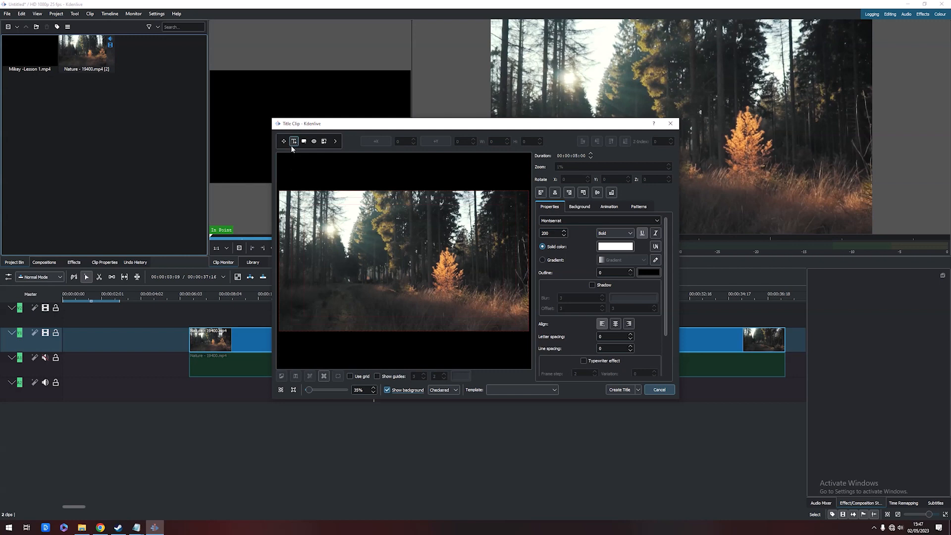
{"action": "left_click", "coordinate": [317, 257]}
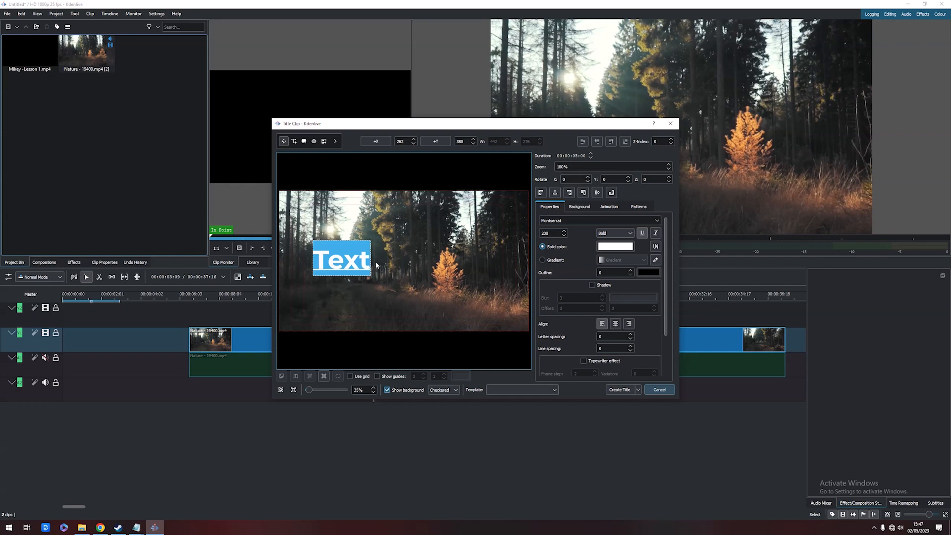
{"action": "type", "text": "BEAUTFI"}
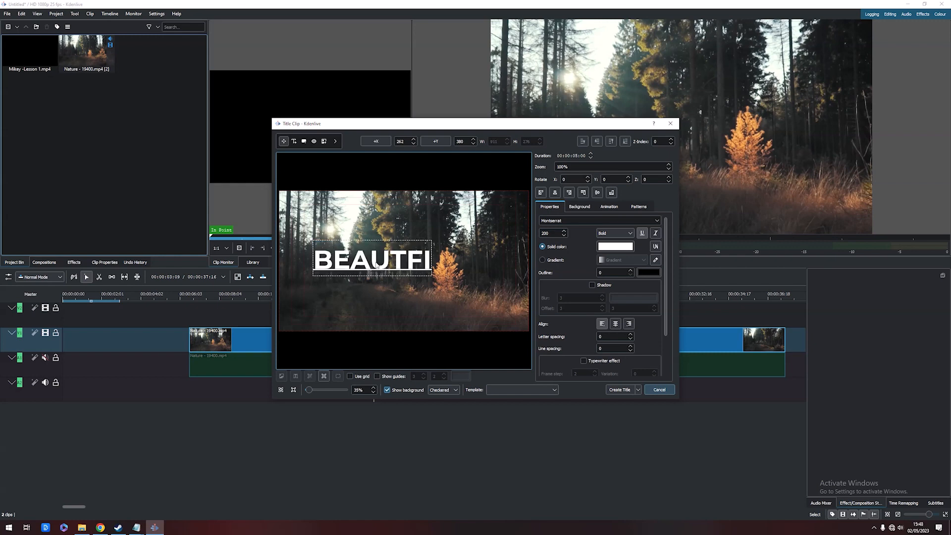
{"action": "key", "text": "BackSpace"}
{"action": "key", "text": "BackSpace"}
{"action": "type", "text": "IFUL"}
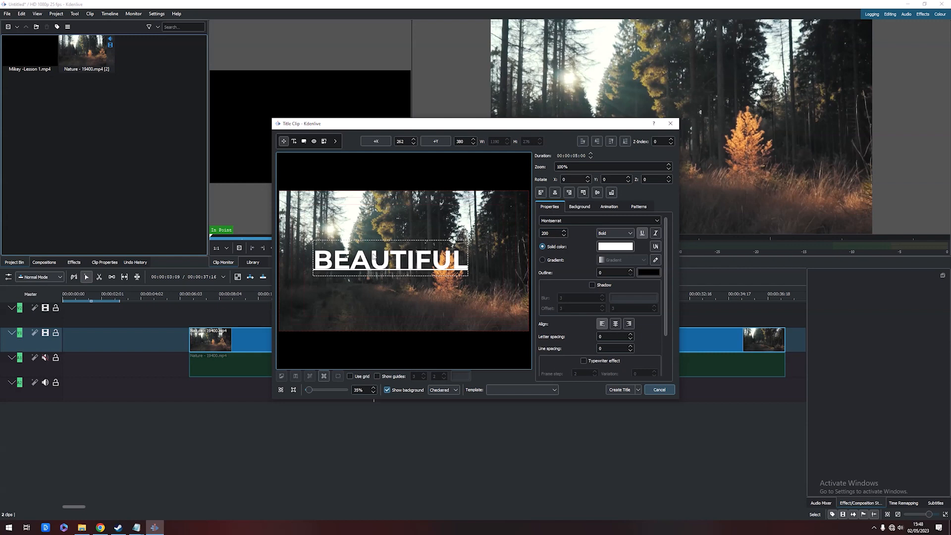
Select the title text and set its font size to 199
{"action": "left_click", "coordinate": [334, 262]}
{"action": "left_click_drag", "start_coordinate": [315, 262], "coordinate": [474, 258]}
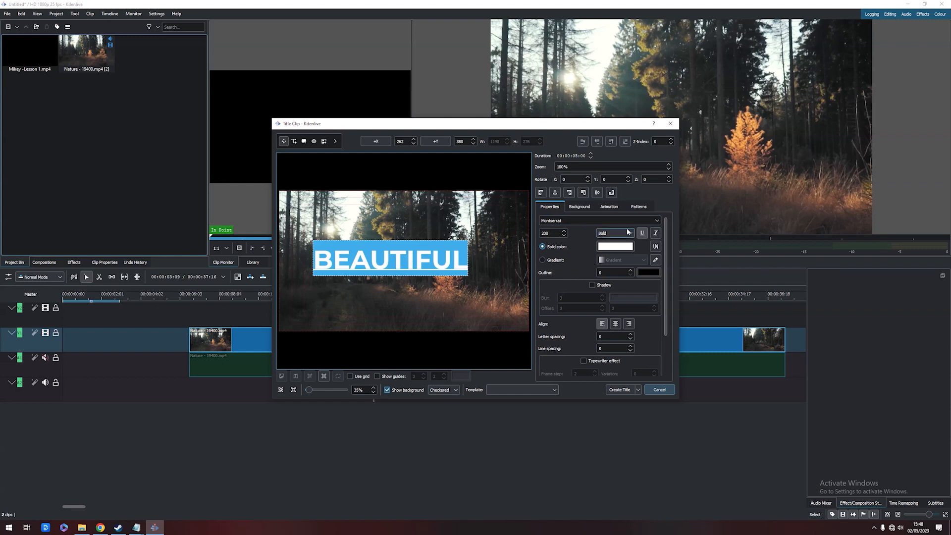
{"action": "left_click", "coordinate": [657, 220]}
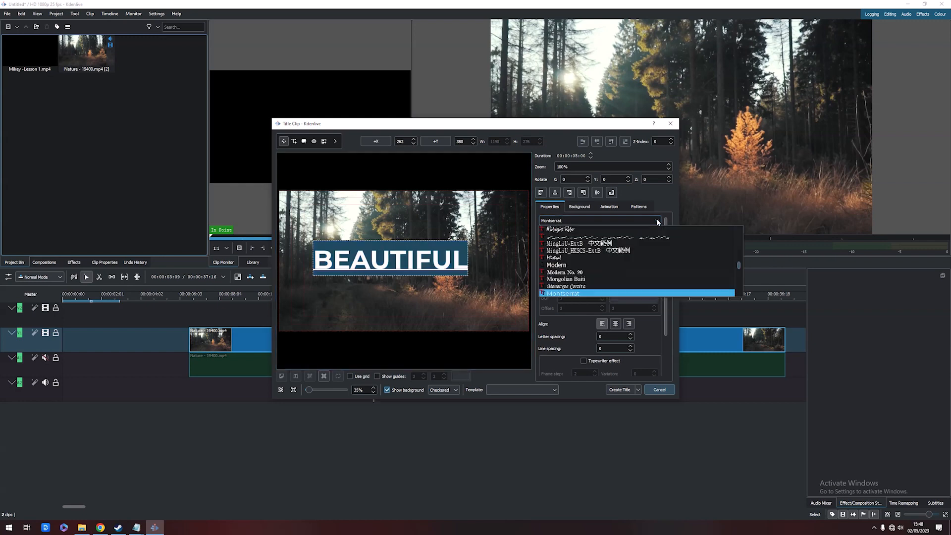
{"action": "left_click", "coordinate": [655, 220]}
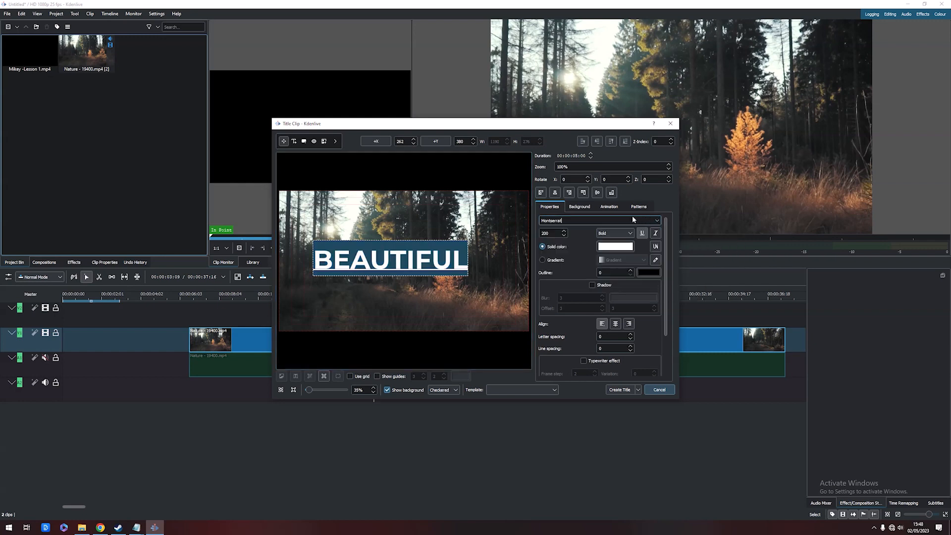
{"action": "left_click", "coordinate": [563, 231]}
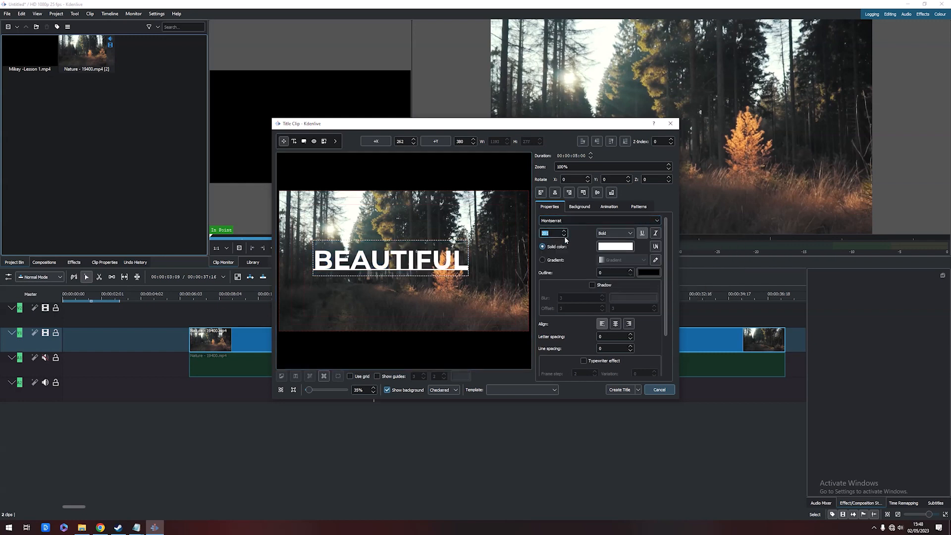
{"action": "left_click", "coordinate": [564, 235]}
{"action": "left_click", "coordinate": [563, 236]}
{"action": "left_click", "coordinate": [615, 233]}
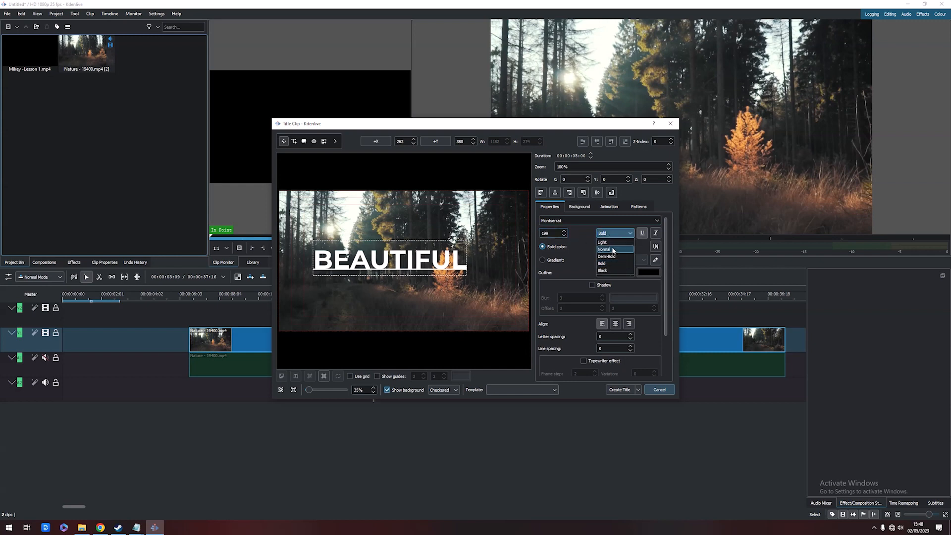
{"action": "left_click", "coordinate": [613, 250]}
{"action": "left_click", "coordinate": [625, 234]}
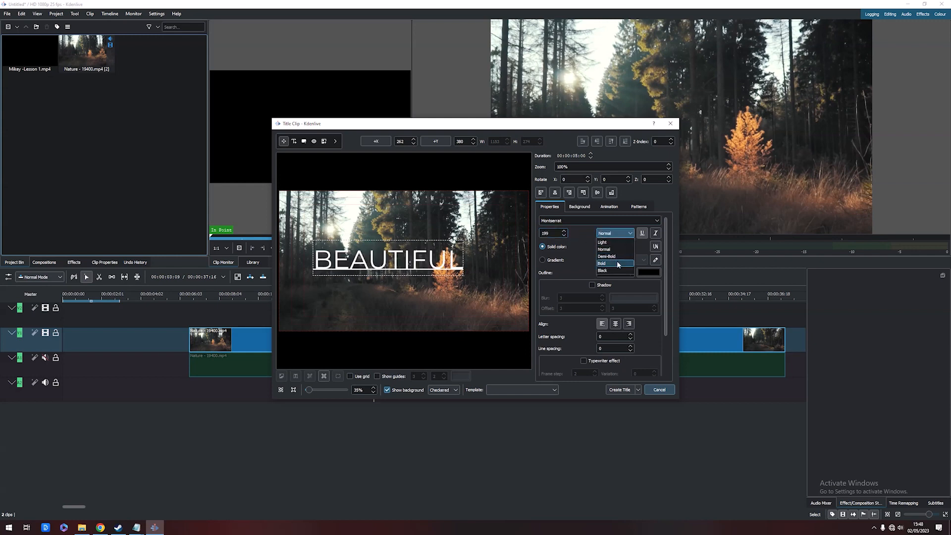
{"action": "left_click", "coordinate": [617, 263]}
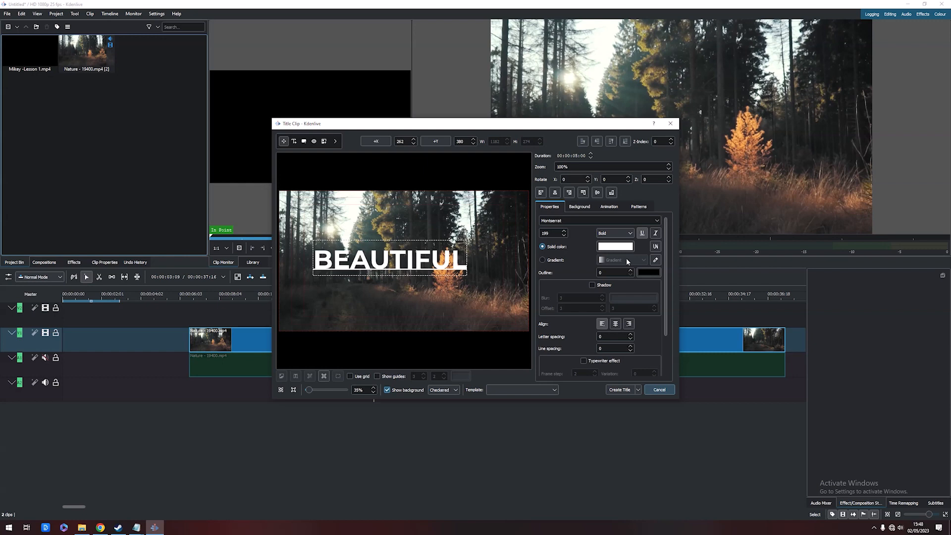
Enable the shadow on the BEAUTIFUL title text
{"action": "left_click", "coordinate": [592, 286]}
{"action": "left_click", "coordinate": [592, 285]}
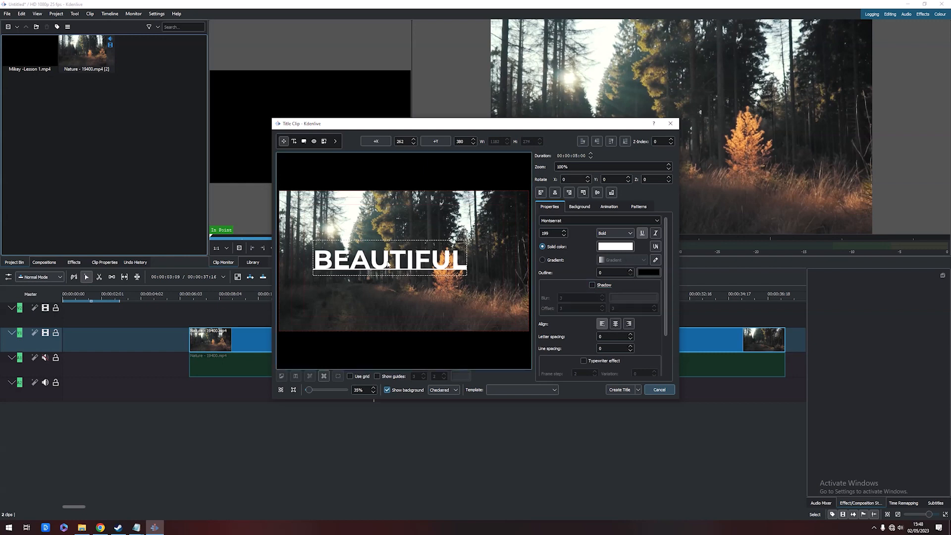
{"action": "left_click", "coordinate": [592, 285]}
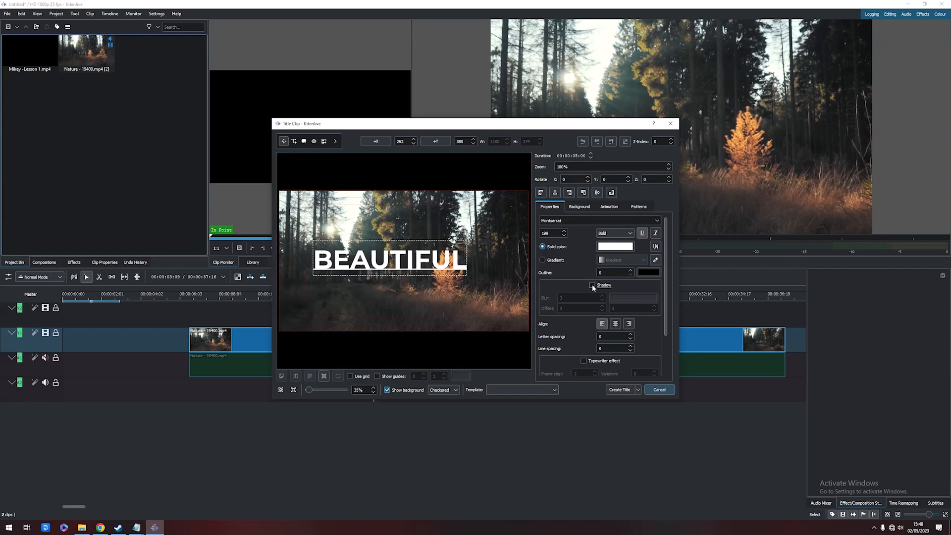
{"action": "left_click", "coordinate": [592, 285]}
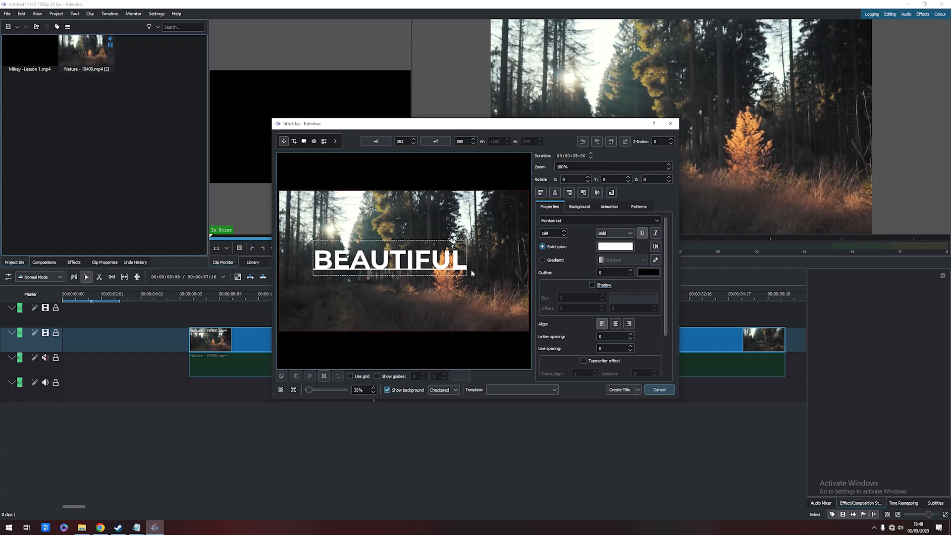
{"action": "left_click", "coordinate": [593, 285]}
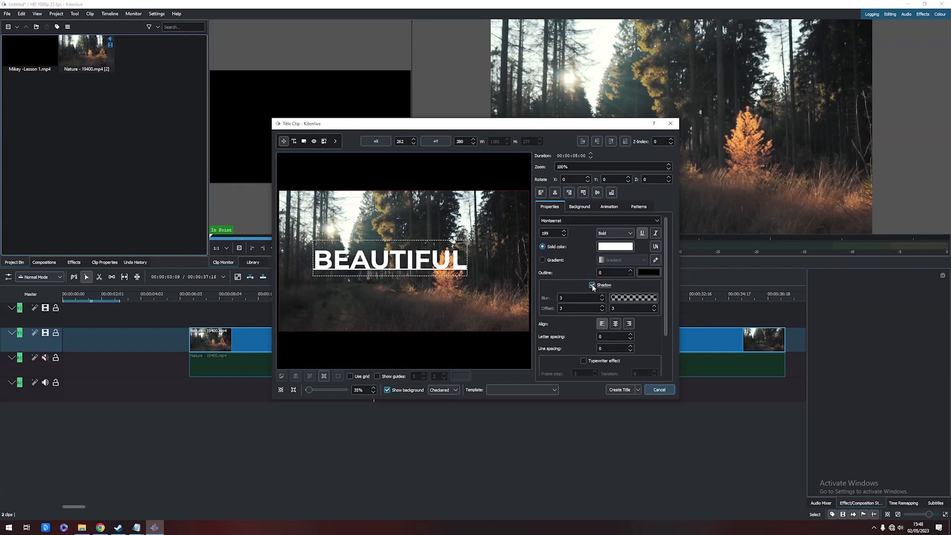
{"action": "left_click_drag", "start_coordinate": [339, 256], "coordinate": [321, 261]}
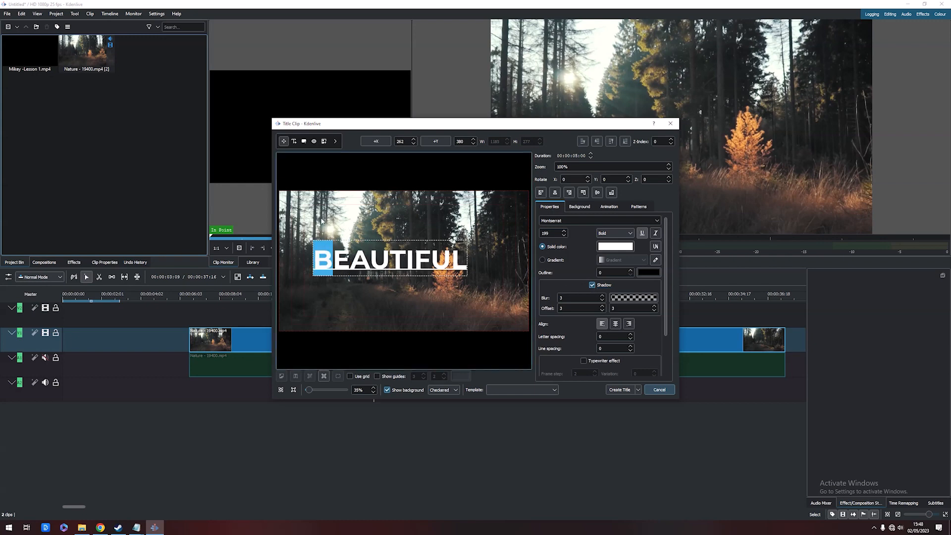
{"action": "left_click", "coordinate": [358, 268]}
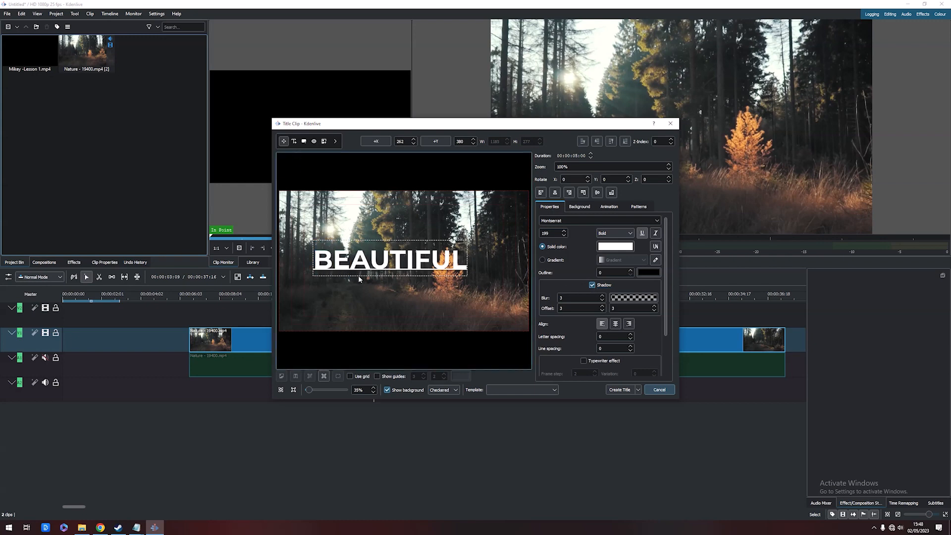
Move the BEAUTIFUL text up to the top edge of the title frame, keeping the shadow enabled
{"action": "left_click", "coordinate": [358, 277]}
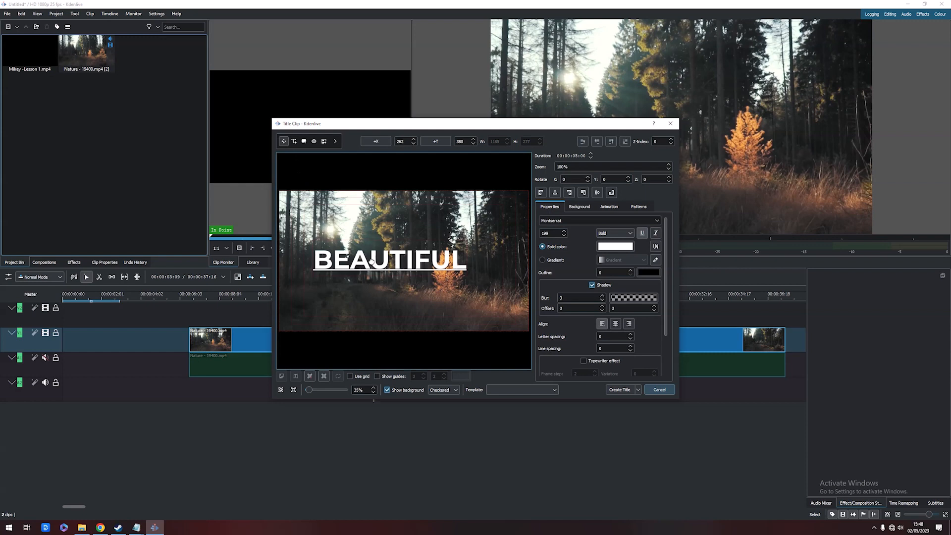
{"action": "left_click_drag", "start_coordinate": [372, 264], "coordinate": [403, 213]}
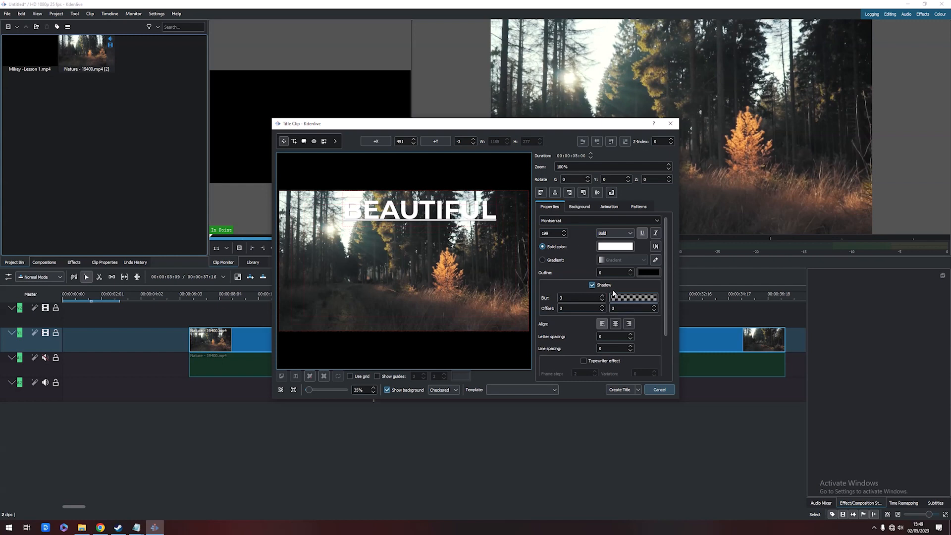
{"action": "left_click", "coordinate": [593, 285]}
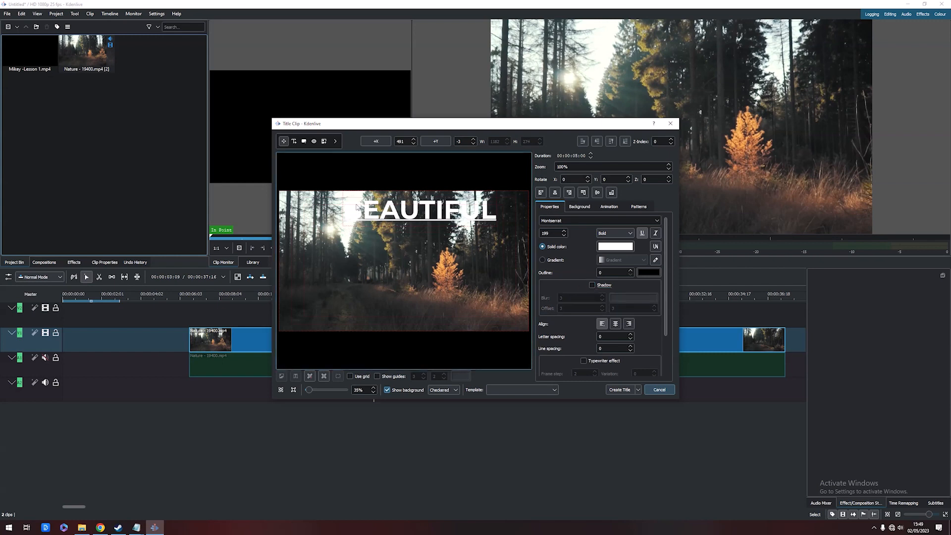
{"action": "left_click", "coordinate": [593, 285]}
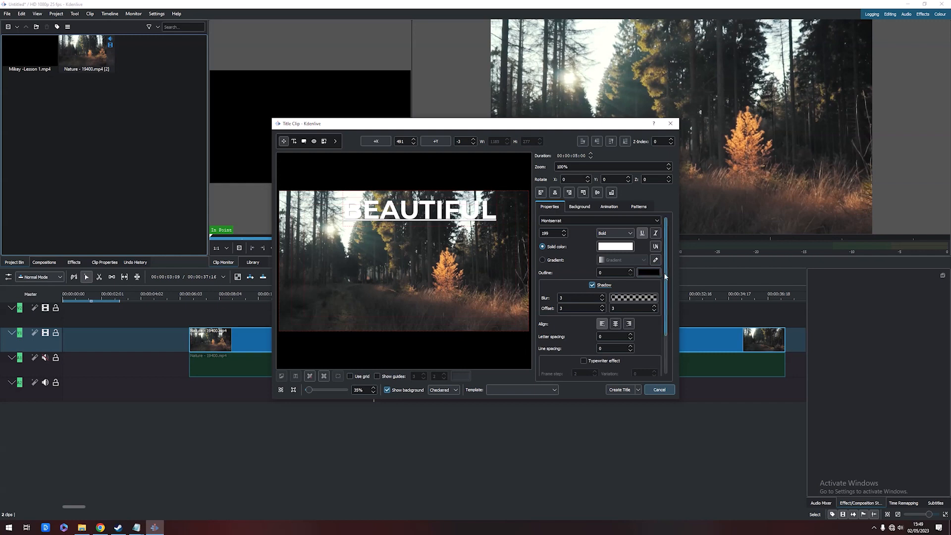
Enable the typewriter effect on the title text and create the title clip
{"action": "scroll", "coordinate": [664, 273], "scroll_direction": "down", "scroll_amount": 3}
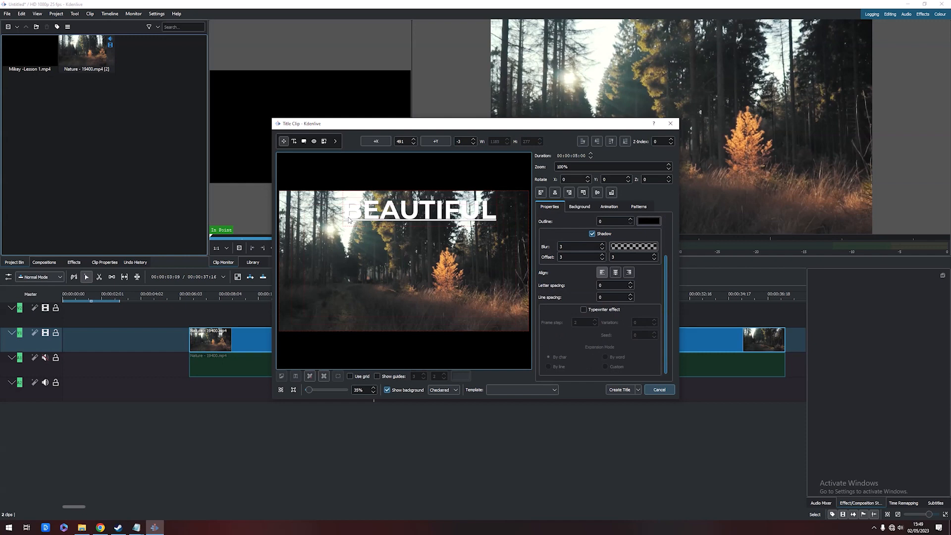
{"action": "left_click", "coordinate": [584, 309]}
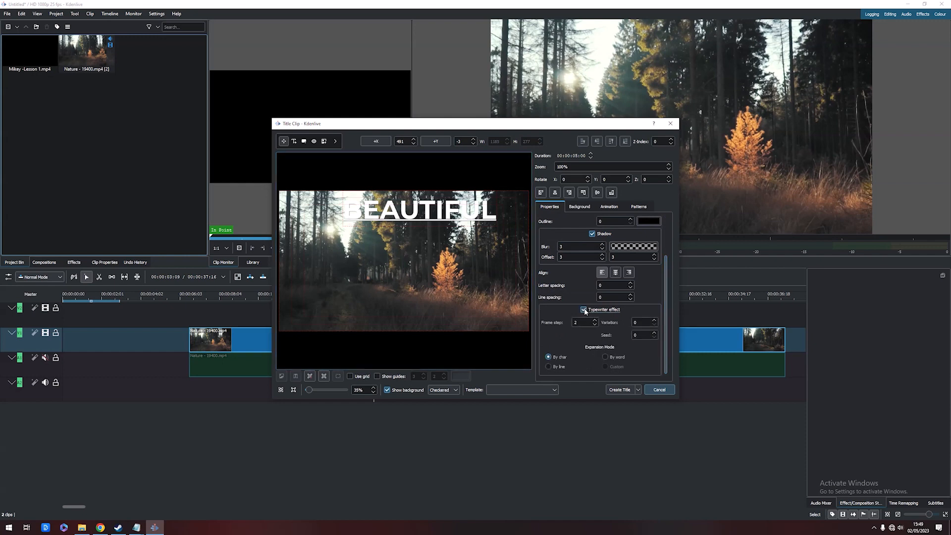
{"action": "left_click", "coordinate": [619, 390]}
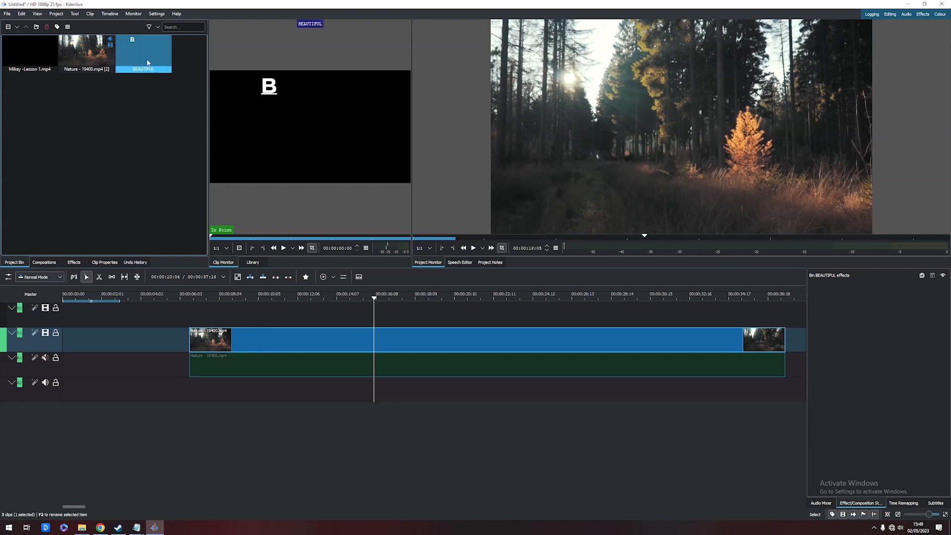
Place the BEAUTIFUL title clip on the upper video track above the Nature clip, starting around 00:00:12:00
{"action": "left_click_drag", "start_coordinate": [148, 63], "coordinate": [296, 308]}
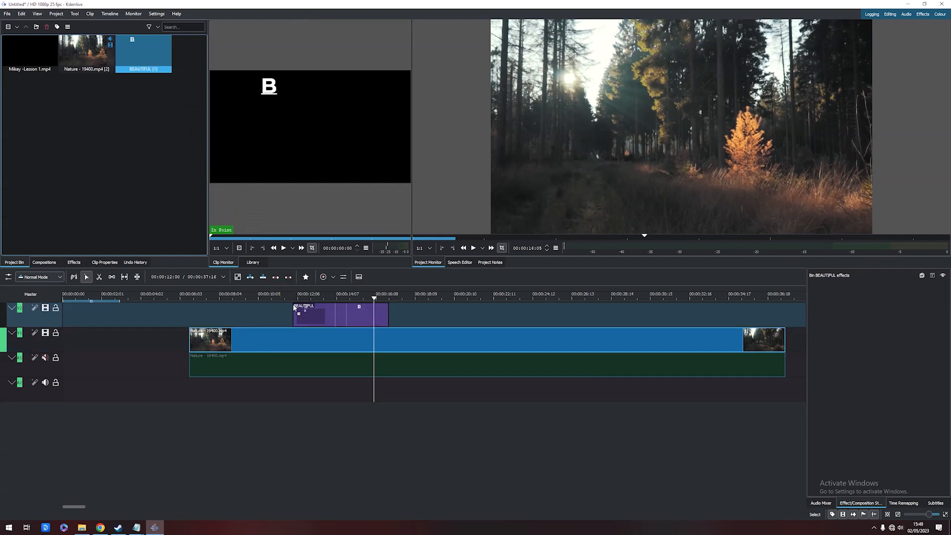
{"action": "left_click", "coordinate": [269, 294]}
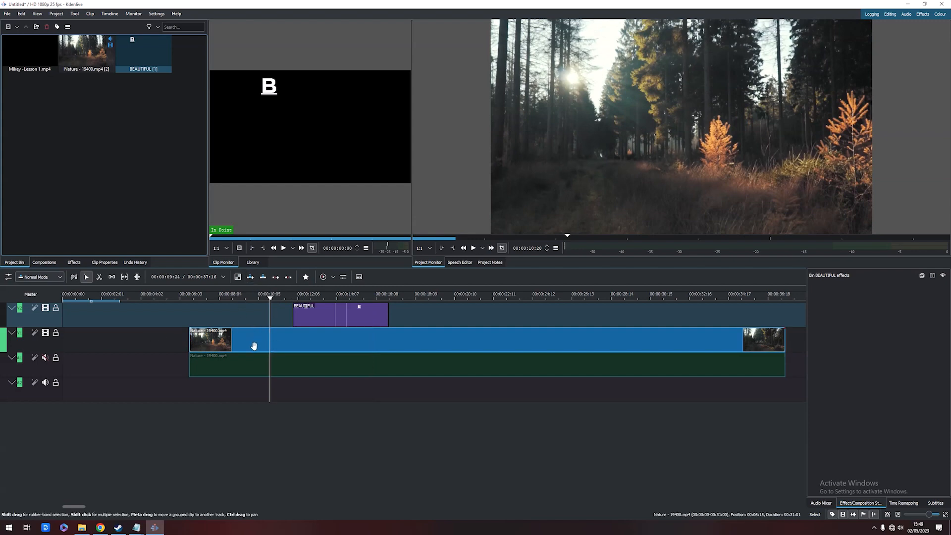
{"action": "left_click", "coordinate": [276, 296]}
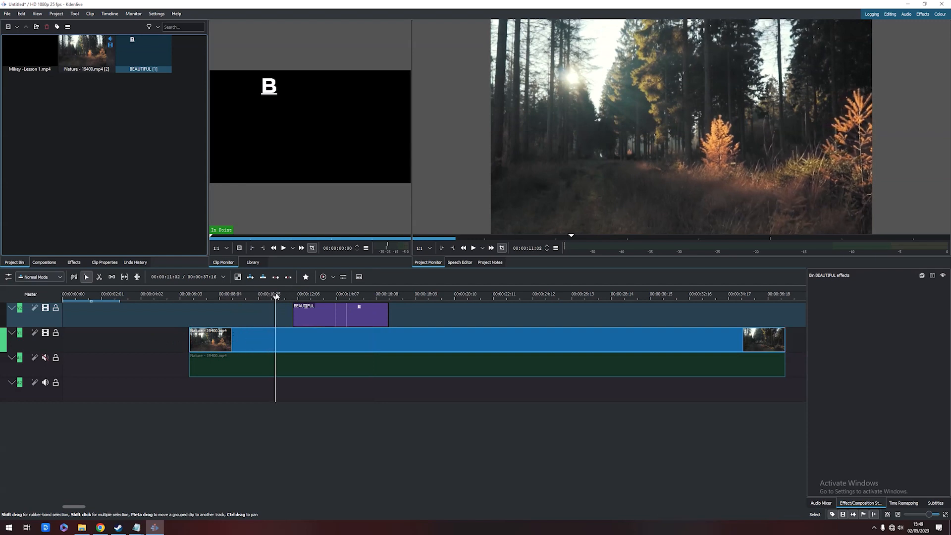
{"action": "left_click_drag", "start_coordinate": [276, 296], "coordinate": [307, 295]}
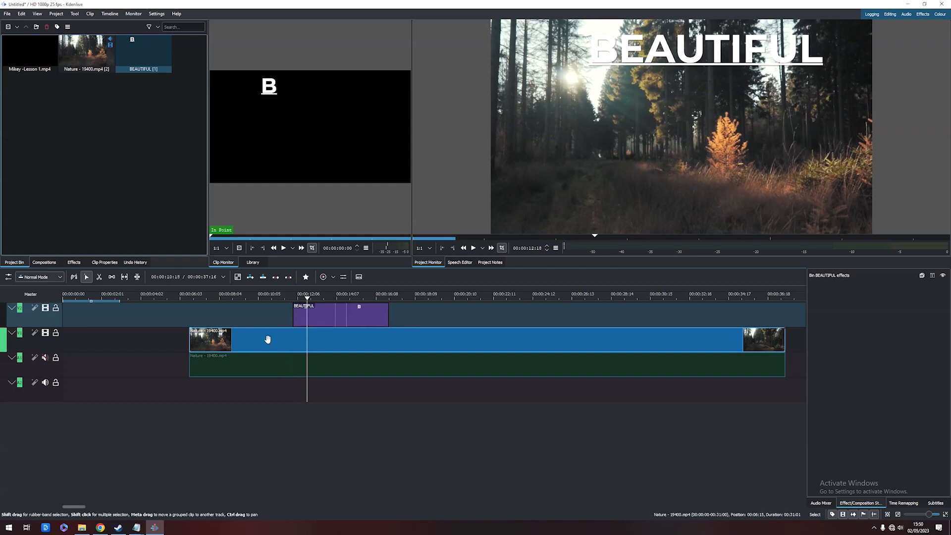
{"action": "mouse_move", "coordinate": [305, 296]}
{"action": "left_mouse_down"}
{"action": "mouse_move", "coordinate": [289, 286]}
{"action": "mouse_move", "coordinate": [306, 292]}
{"action": "left_mouse_up"}
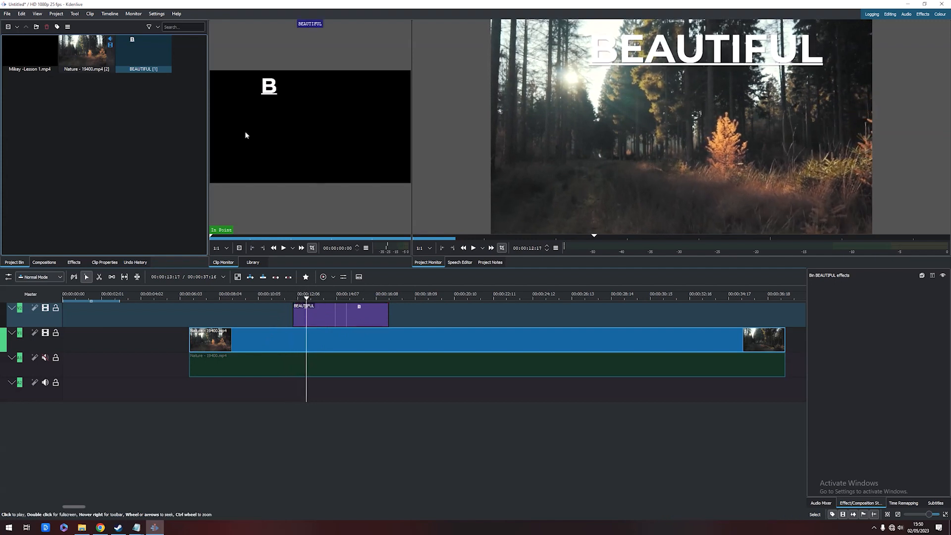
Reopen the title clip to review the text's shadow and typewriter settings without changing them
{"action": "left_click", "coordinate": [320, 313]}
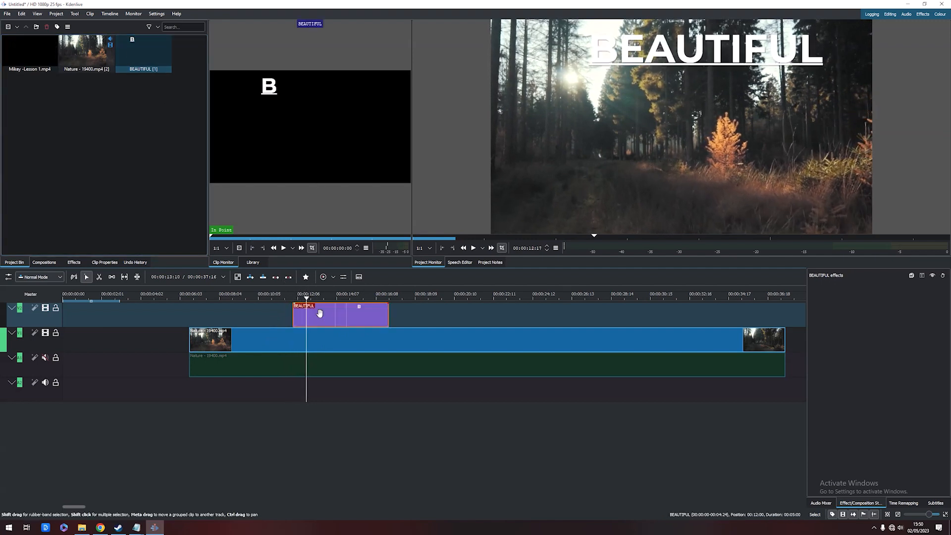
{"action": "double_click", "coordinate": [319, 313]}
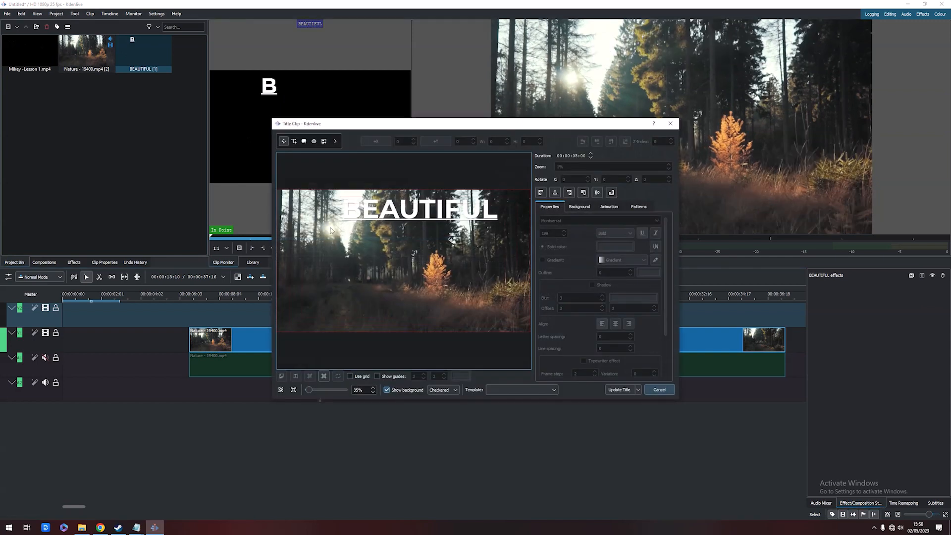
{"action": "left_click", "coordinate": [429, 208]}
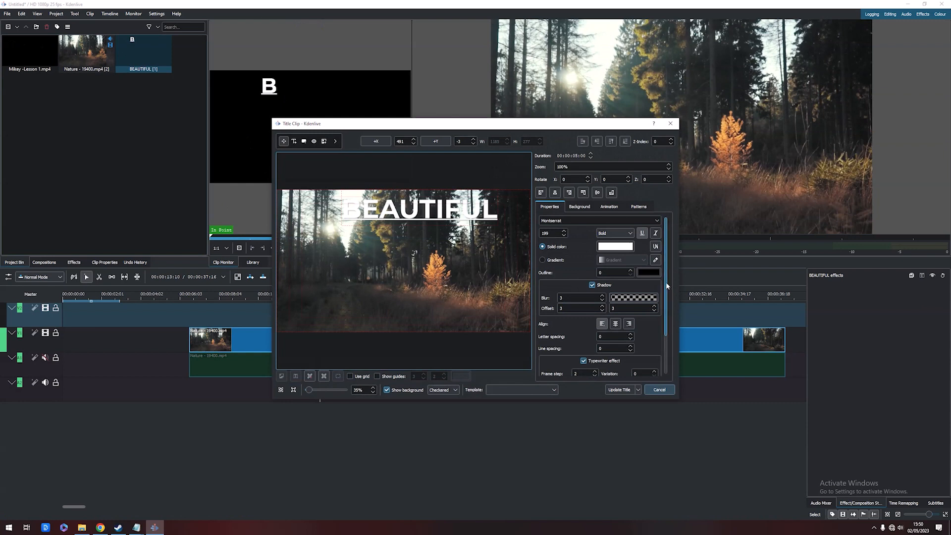
{"action": "left_click_drag", "start_coordinate": [666, 281], "coordinate": [673, 324]}
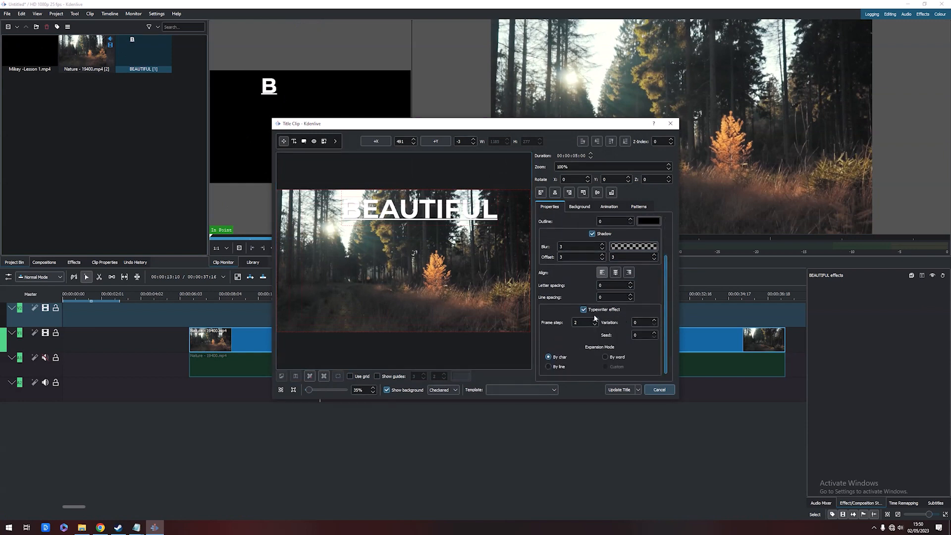
{"action": "left_click", "coordinate": [659, 390]}
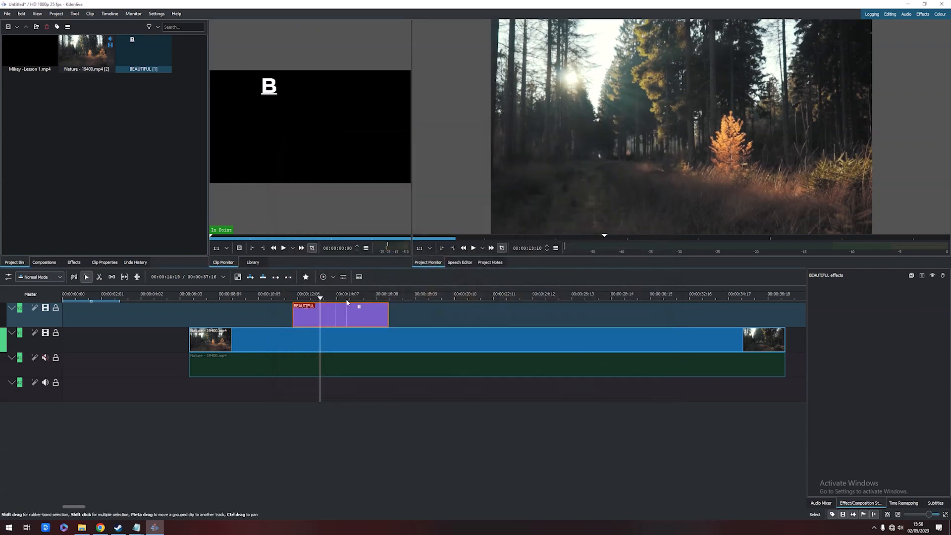
{"action": "mouse_move", "coordinate": [306, 299]}
{"action": "left_mouse_down"}
{"action": "mouse_move", "coordinate": [278, 294]}
{"action": "mouse_move", "coordinate": [306, 299]}
{"action": "left_mouse_up"}
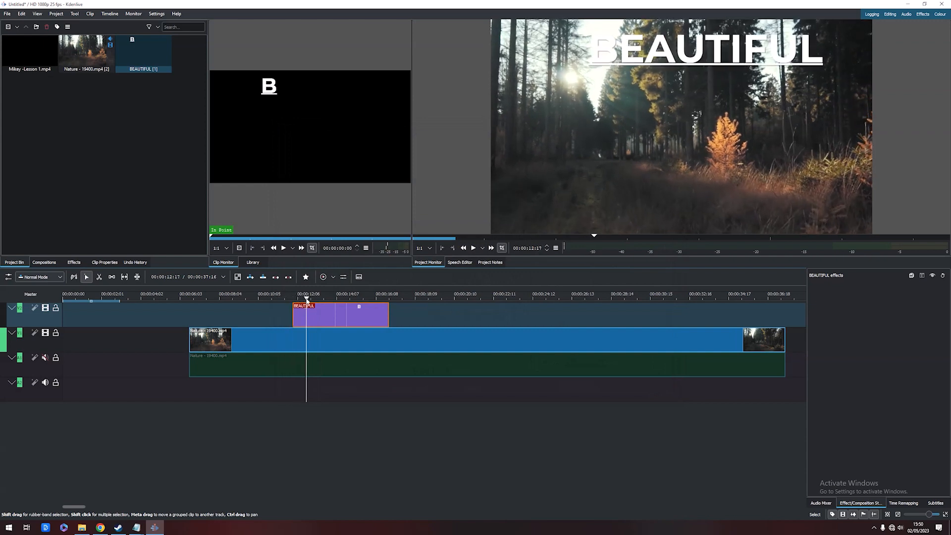
{"action": "double_click", "coordinate": [329, 314]}
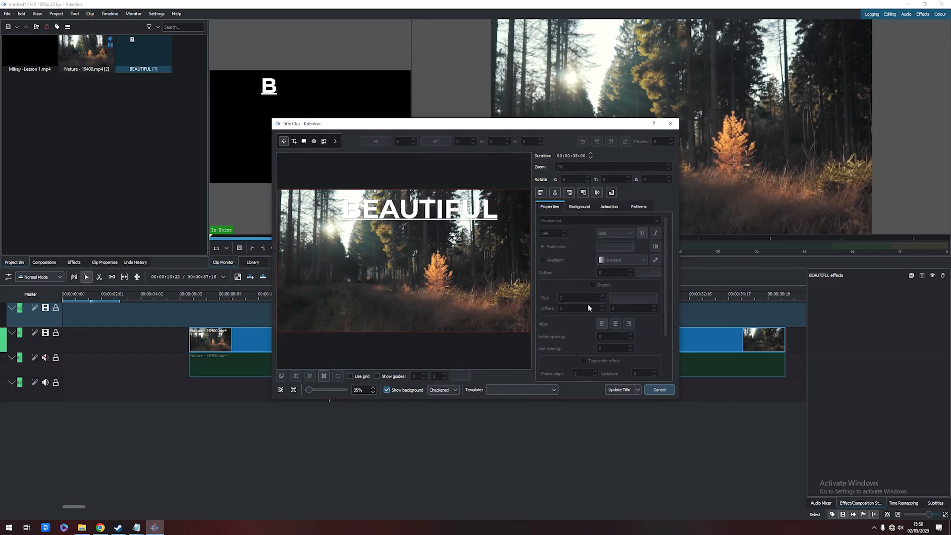
{"action": "left_click", "coordinate": [429, 207]}
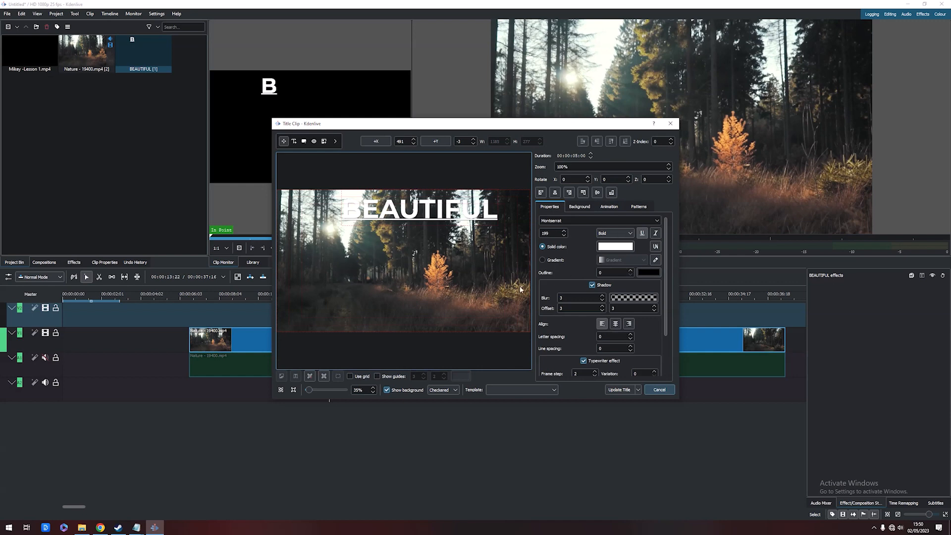
{"action": "scroll", "coordinate": [664, 322], "scroll_direction": "down", "scroll_amount": 2}
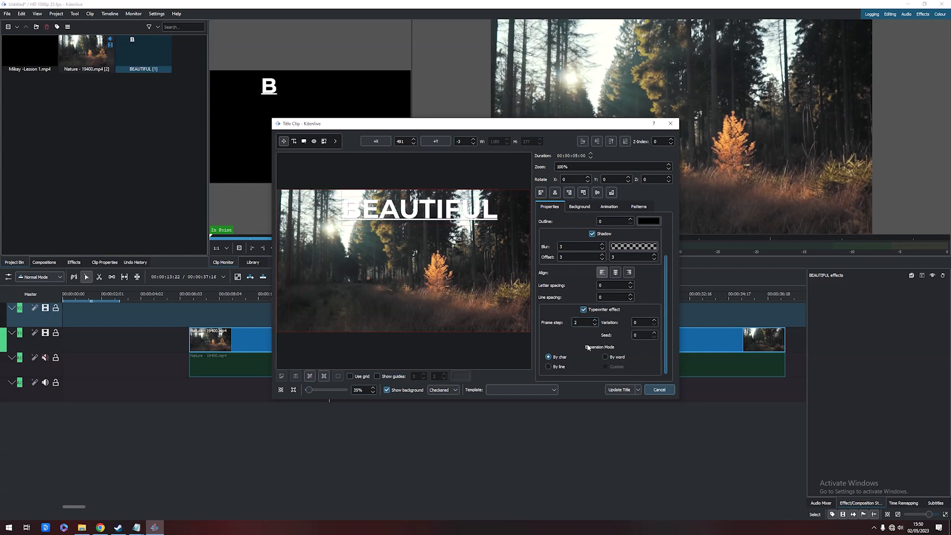
{"action": "left_click", "coordinate": [660, 391]}
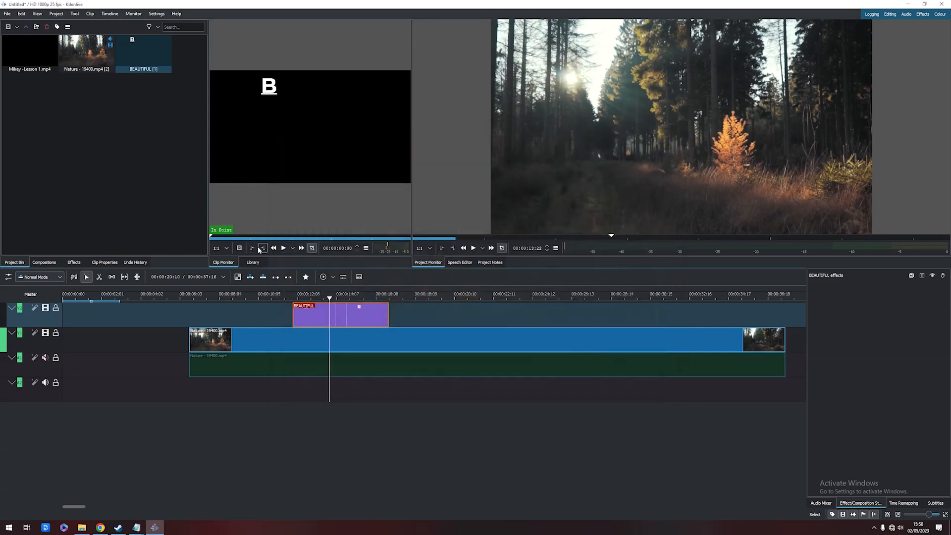
Reopen the title clip and move the BEAUTIFUL text down to the middle of the frame
{"action": "mouse_move", "coordinate": [335, 301]}
{"action": "left_mouse_down"}
{"action": "mouse_move", "coordinate": [319, 300]}
{"action": "mouse_move", "coordinate": [334, 300]}
{"action": "left_mouse_up"}
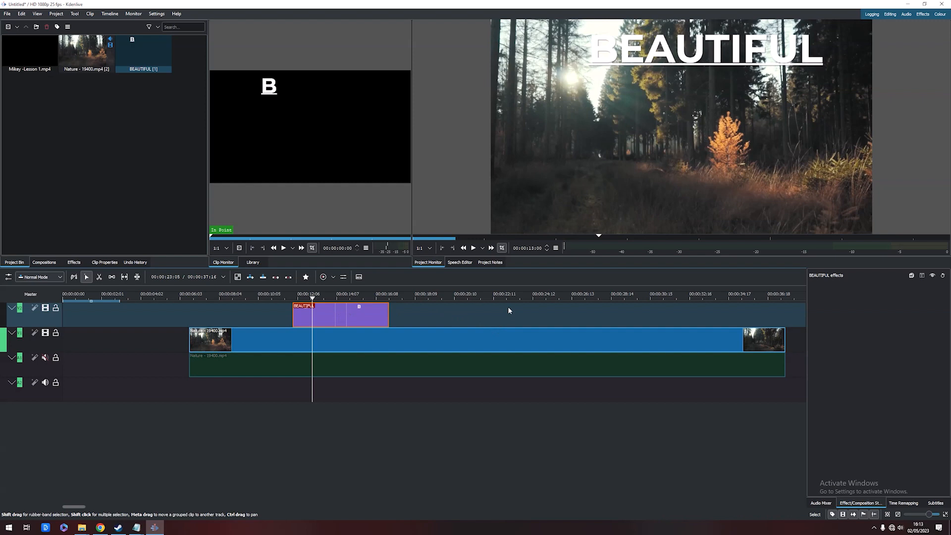
{"action": "double_click", "coordinate": [357, 314]}
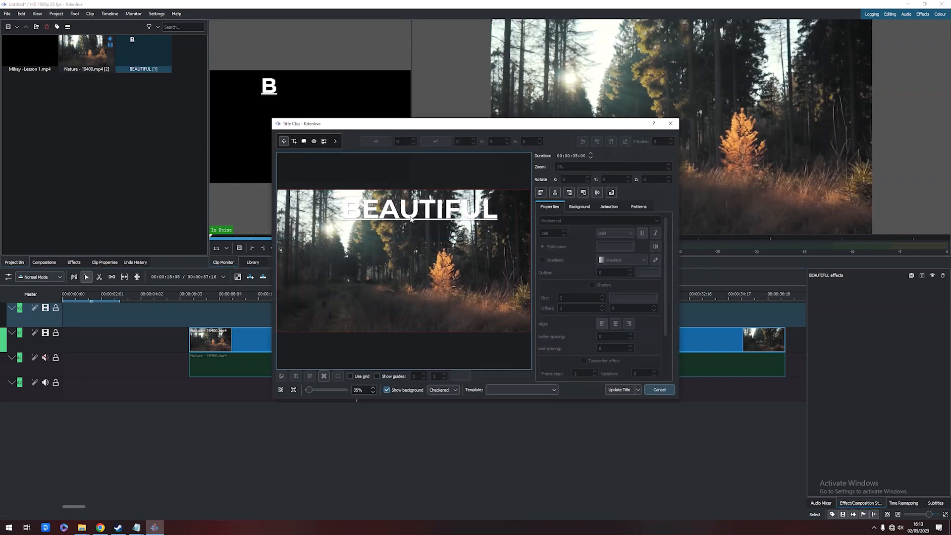
{"action": "left_click_drag", "start_coordinate": [411, 219], "coordinate": [397, 271]}
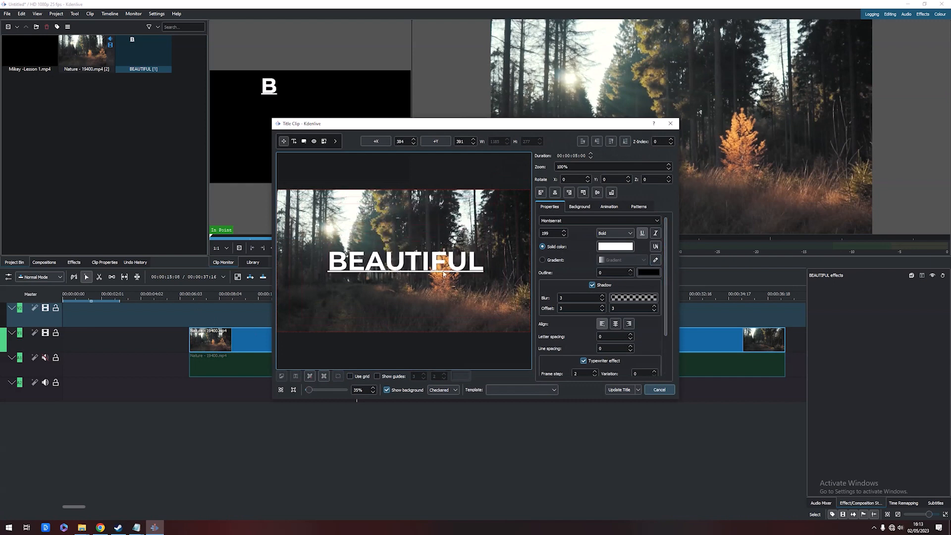
Set the BEAUTIFUL text's font weight to Light
{"action": "left_click", "coordinate": [643, 235]}
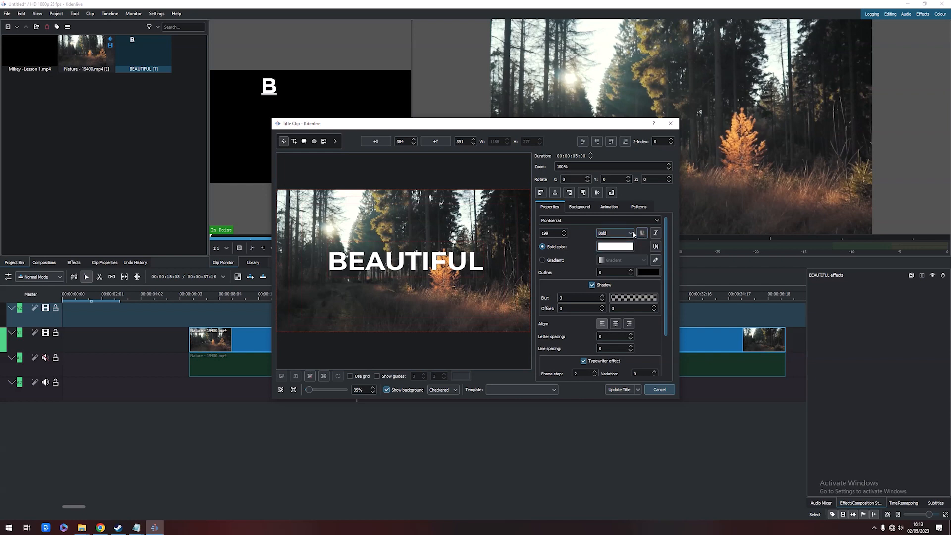
{"action": "left_click", "coordinate": [630, 233]}
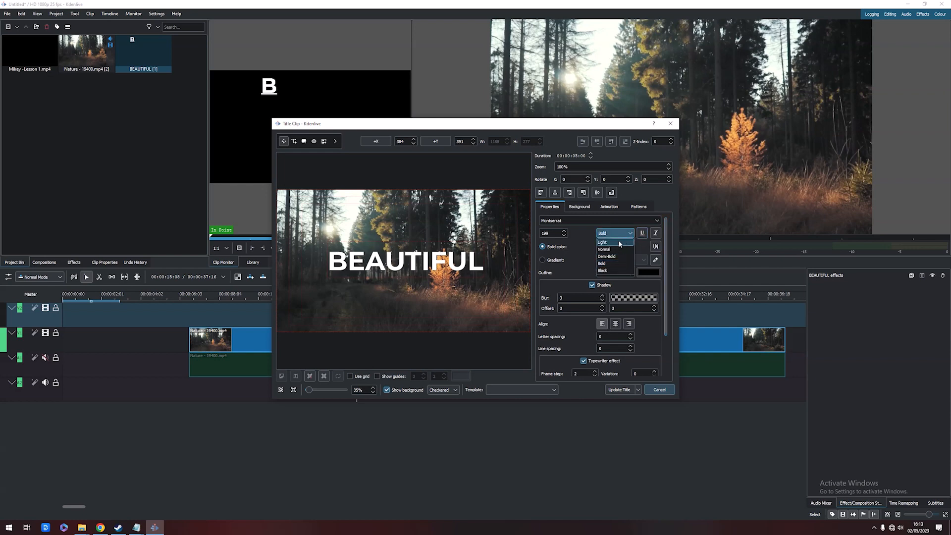
{"action": "left_click", "coordinate": [618, 241]}
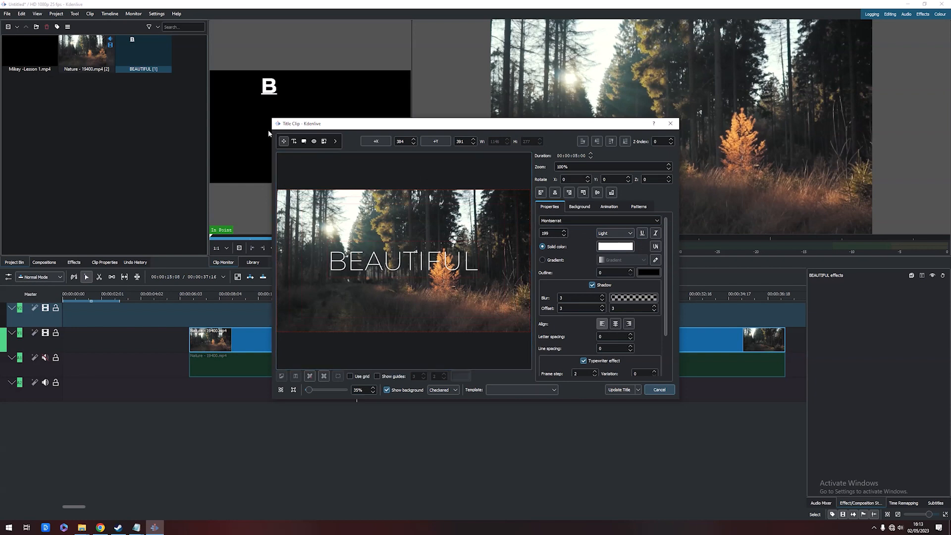
Add a second text item reading Forest below the BEAUTIFUL text
{"action": "left_click", "coordinate": [294, 142]}
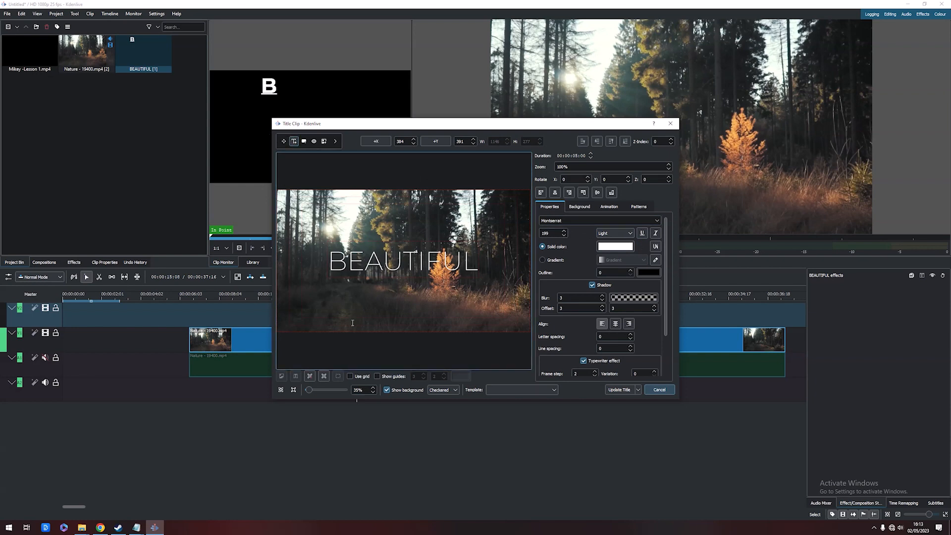
{"action": "left_click", "coordinate": [334, 311]}
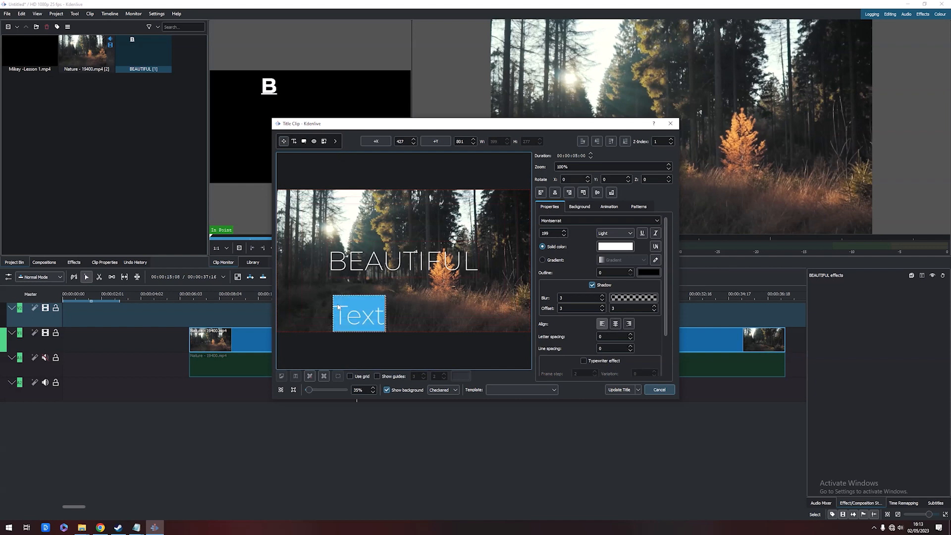
{"action": "type", "text": "Forest"}
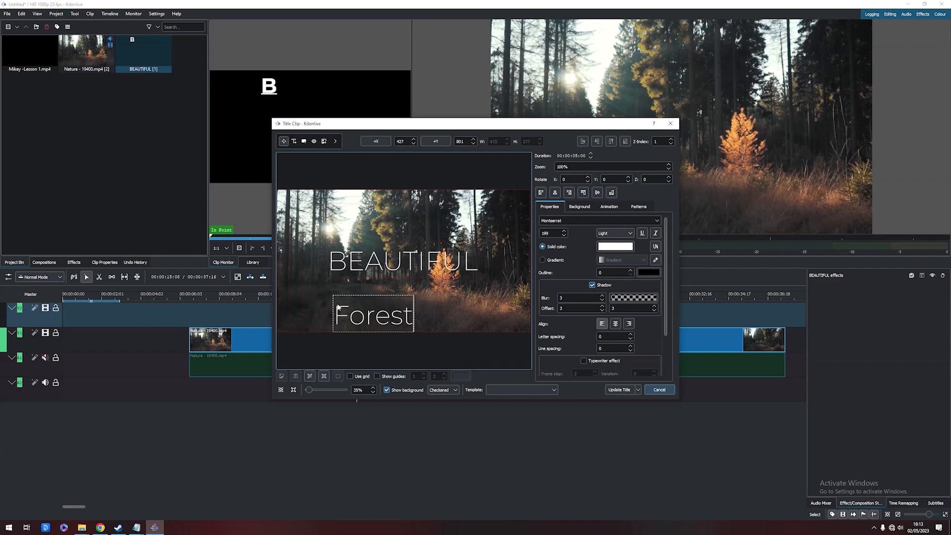
Select the Forest text and set its font size to 100
{"action": "left_click_drag", "start_coordinate": [338, 317], "coordinate": [421, 317]}
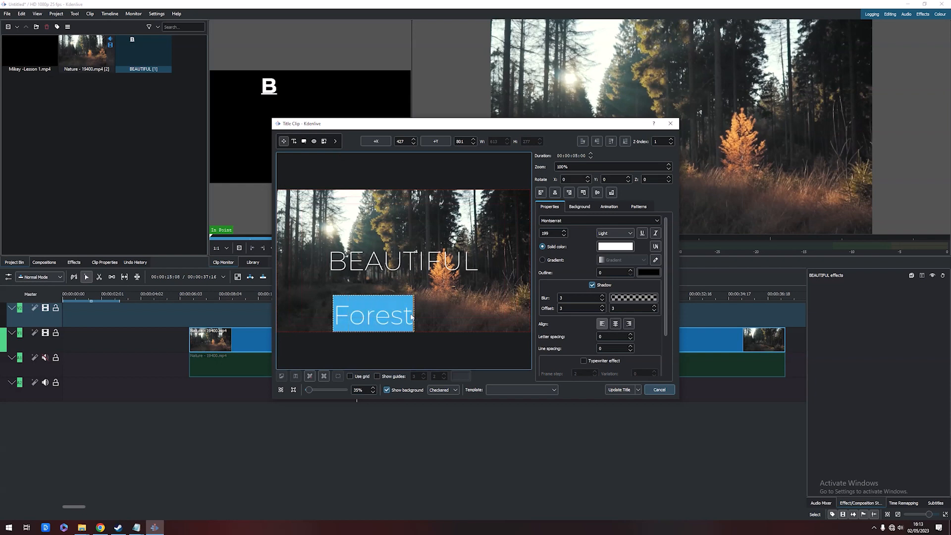
{"action": "double_click", "coordinate": [551, 233]}
{"action": "type", "text": "100"}
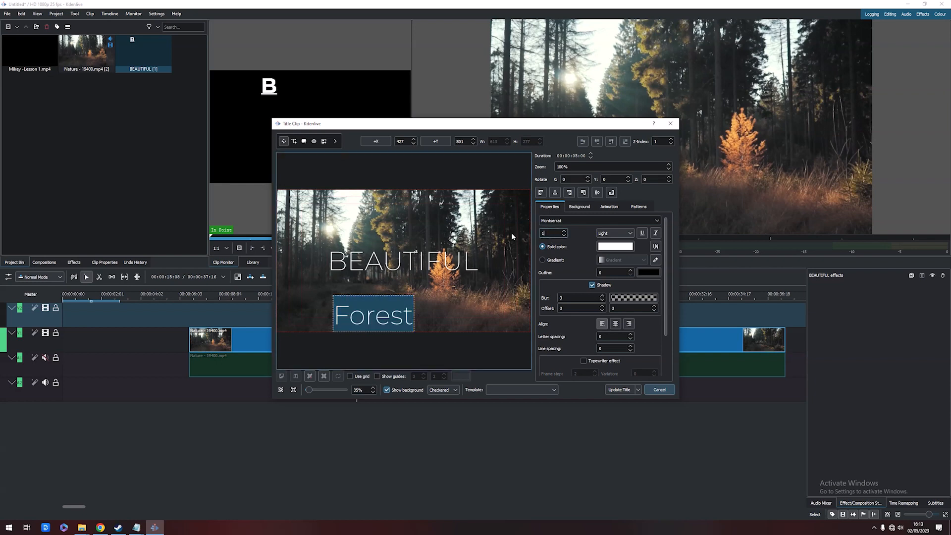
{"action": "key", "text": "Return"}
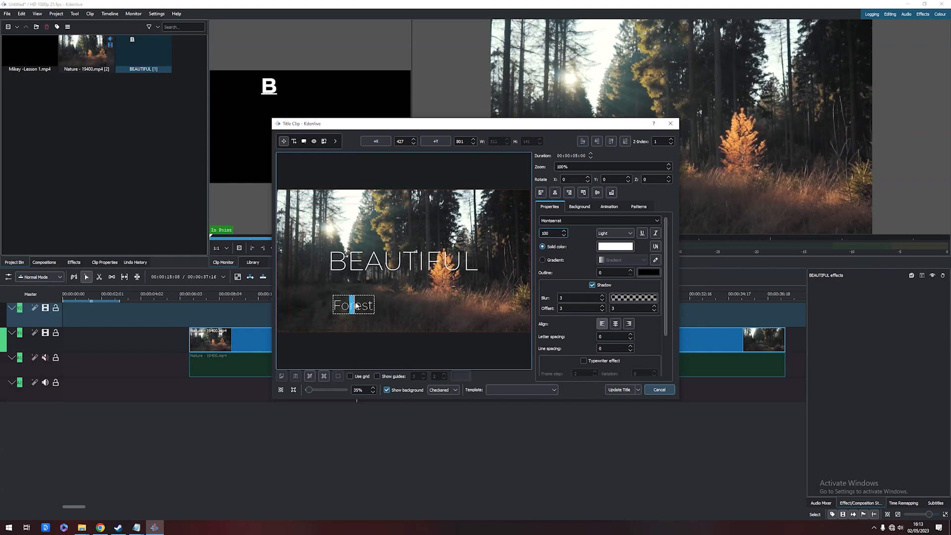
{"action": "key", "text": "shift+Home"}
{"action": "left_click", "coordinate": [446, 306]}
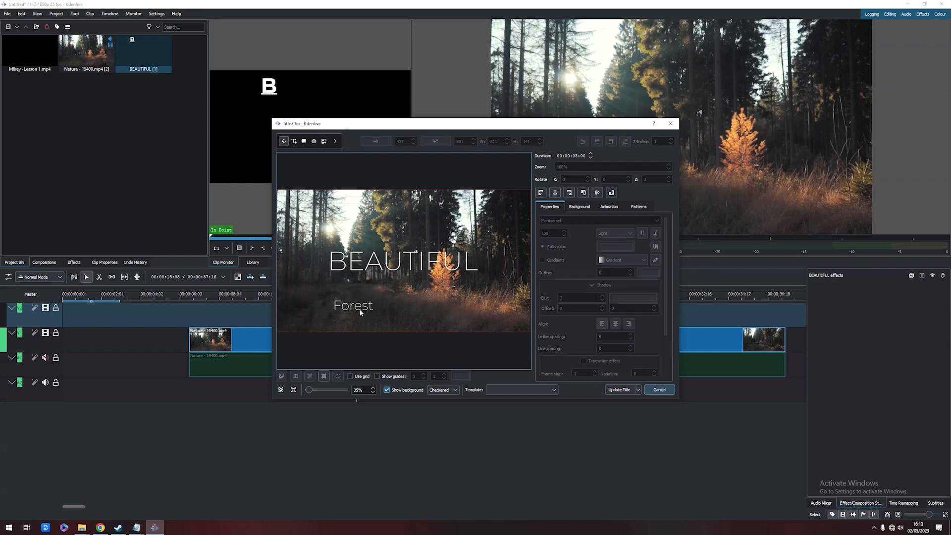
Move the Forest text up to sit centred directly beneath BEAUTIFUL
{"action": "left_click_drag", "start_coordinate": [360, 307], "coordinate": [404, 284]}
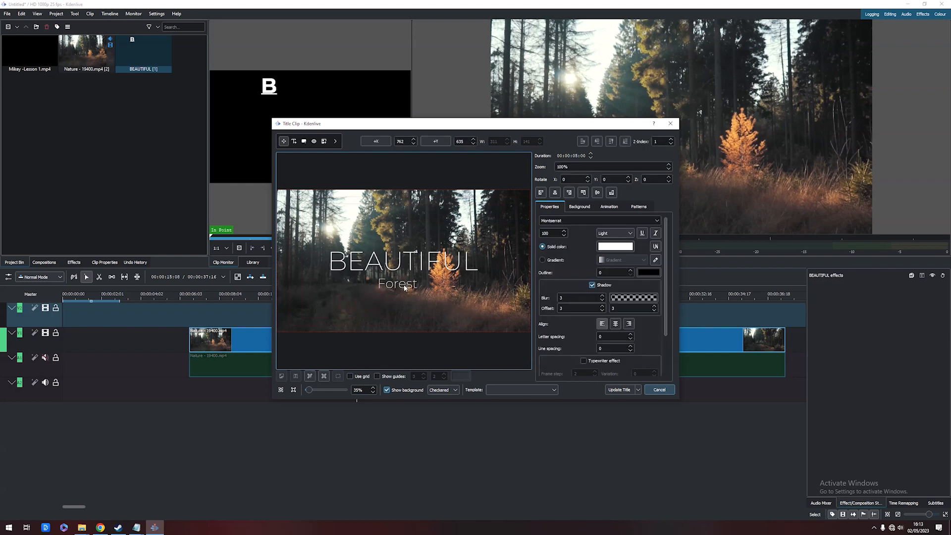
{"action": "left_click", "coordinate": [484, 306]}
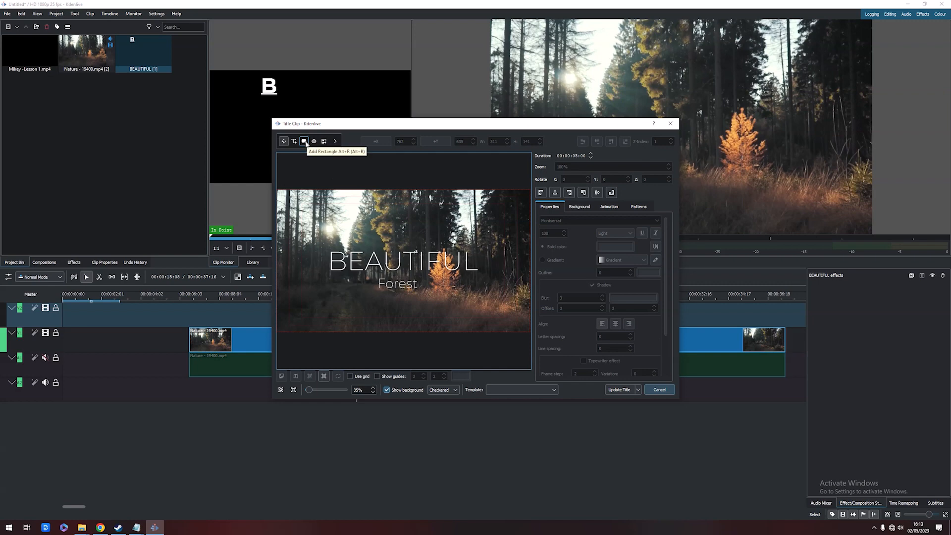
Draw a rectangle about 640 by 123 near the lower-left corner of the frame
{"action": "left_click", "coordinate": [304, 141]}
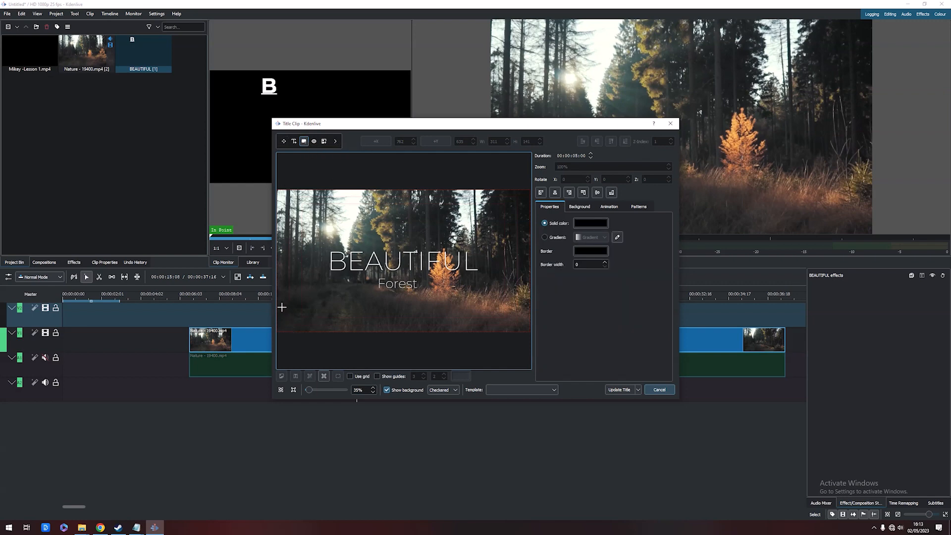
{"action": "left_click_drag", "start_coordinate": [283, 303], "coordinate": [367, 319]}
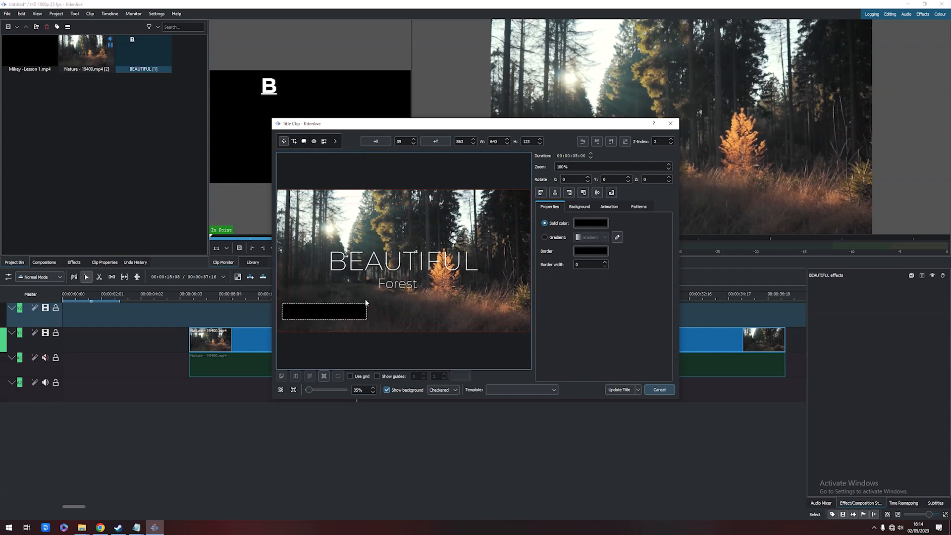
Fill the rectangle with a medium blue, save that colour as a custom colour, and nudge the rectangle slightly lower
{"action": "left_click", "coordinate": [590, 223]}
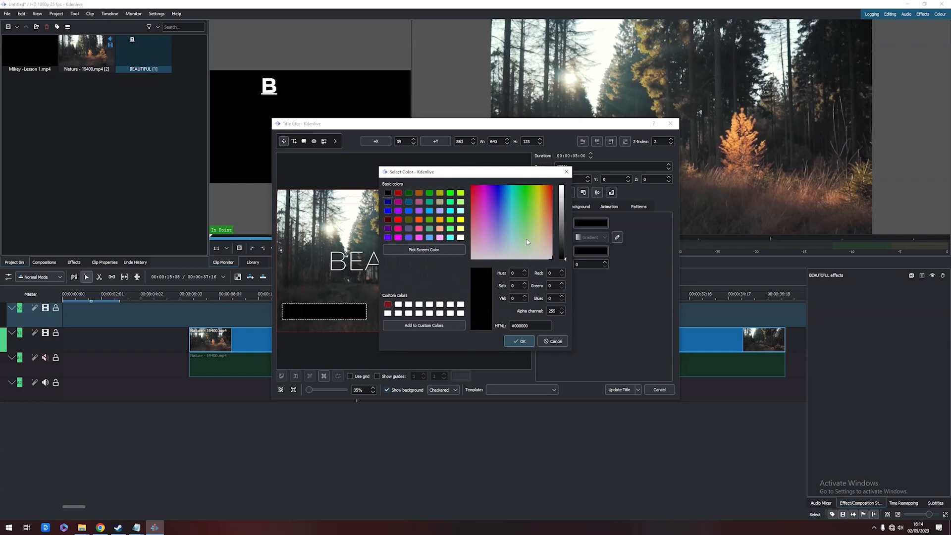
{"action": "left_click_drag", "start_coordinate": [527, 242], "coordinate": [506, 201]}
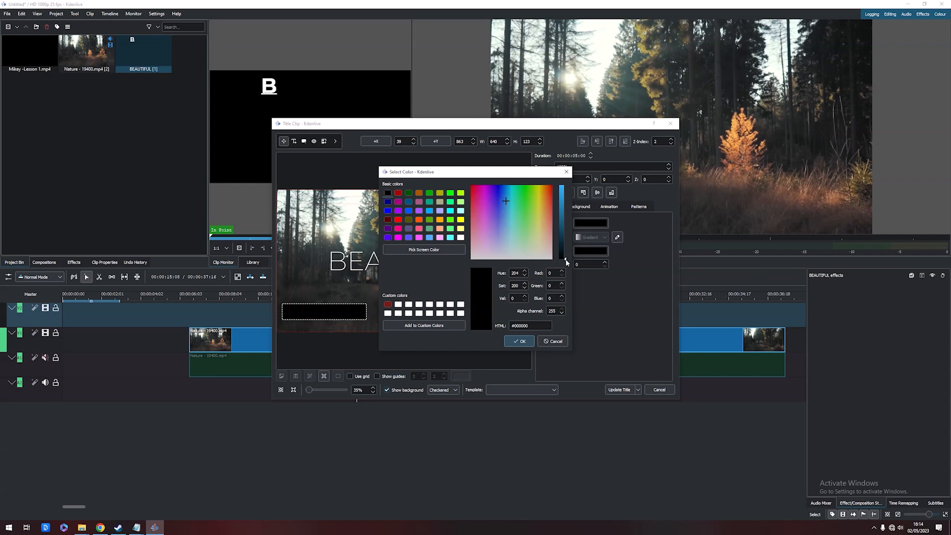
{"action": "left_click_drag", "start_coordinate": [567, 262], "coordinate": [565, 200]}
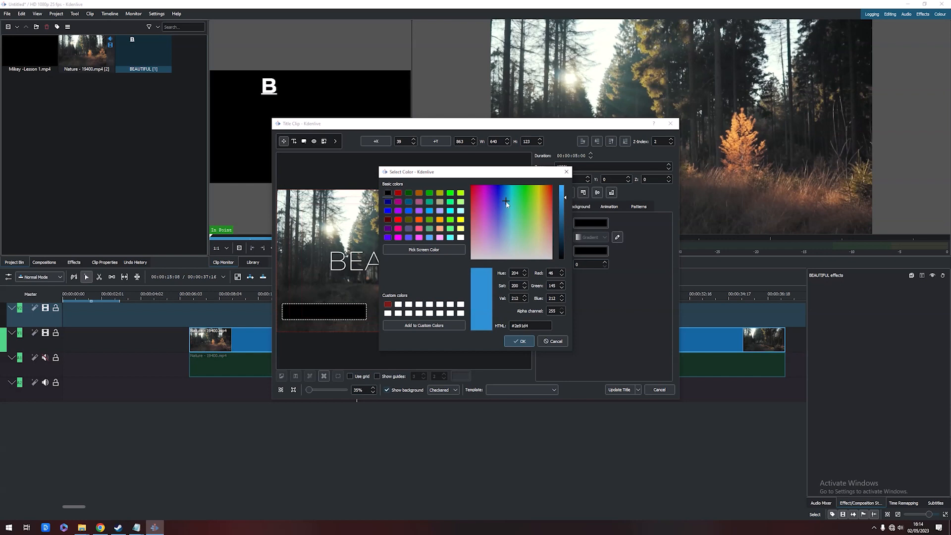
{"action": "mouse_move", "coordinate": [506, 203]}
{"action": "left_mouse_down"}
{"action": "mouse_move", "coordinate": [492, 197]}
{"action": "mouse_move", "coordinate": [503, 206]}
{"action": "left_mouse_up"}
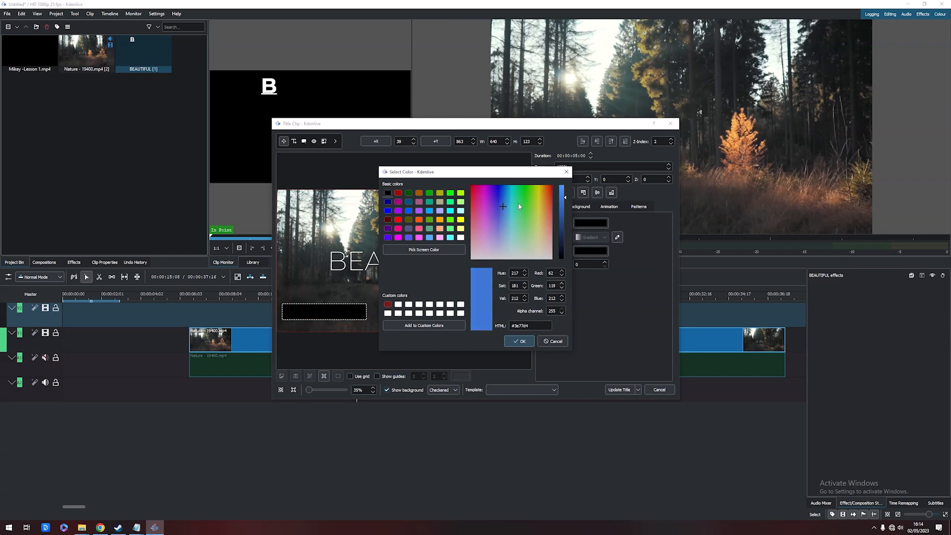
{"action": "mouse_move", "coordinate": [565, 200]}
{"action": "left_mouse_down"}
{"action": "mouse_move", "coordinate": [566, 213]}
{"action": "mouse_move", "coordinate": [566, 199]}
{"action": "left_mouse_up"}
{"action": "left_click", "coordinate": [440, 327]}
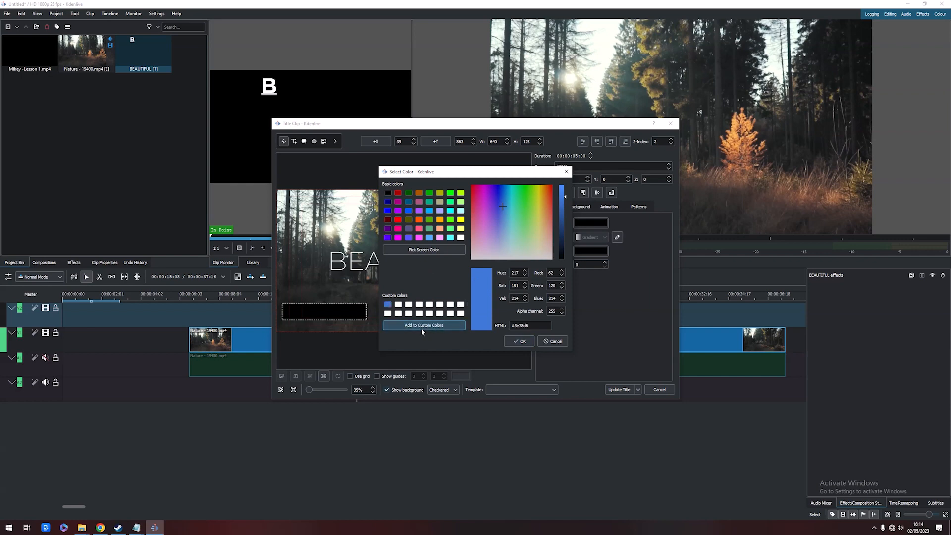
{"action": "left_click", "coordinate": [519, 341]}
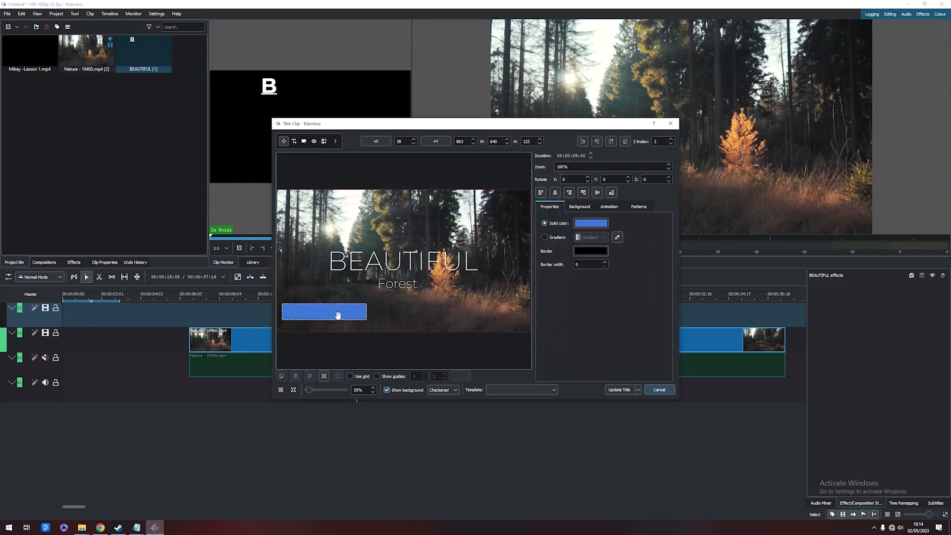
{"action": "left_click_drag", "start_coordinate": [340, 315], "coordinate": [342, 322]}
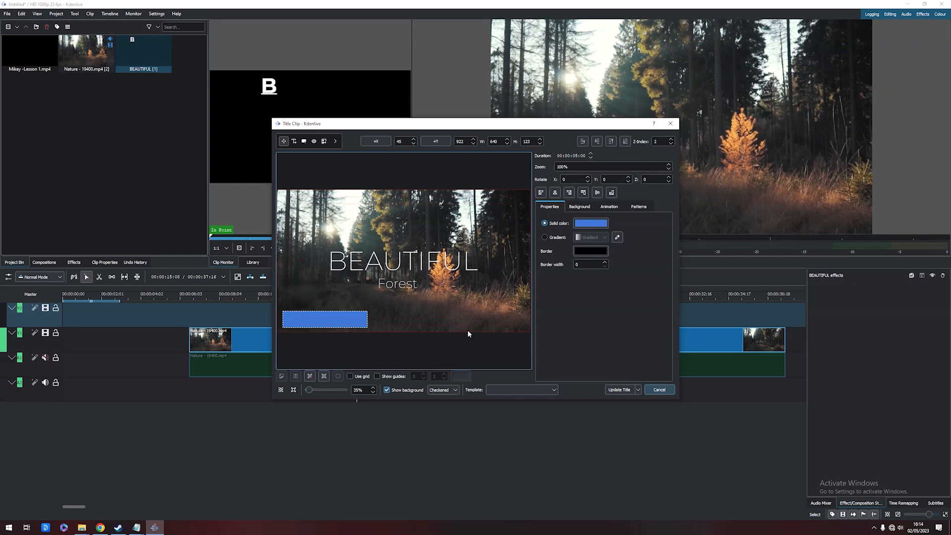
{"action": "left_click", "coordinate": [423, 307]}
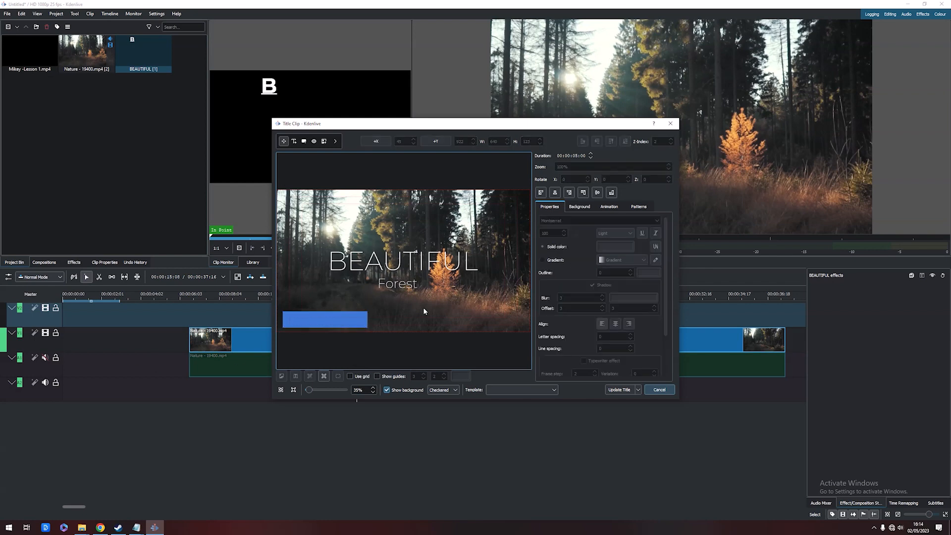
Add a text item with a person's name on top of the blue rectangle
{"action": "left_click", "coordinate": [294, 141]}
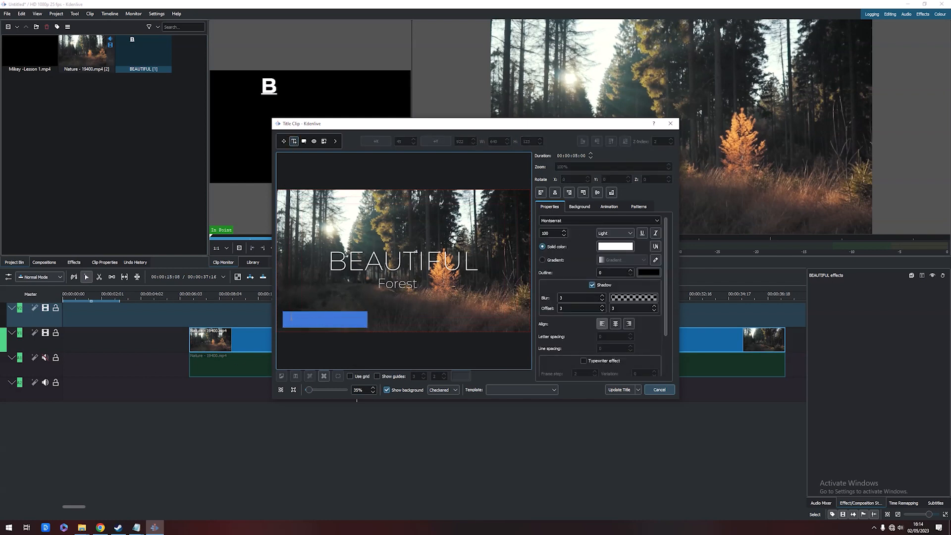
{"action": "left_click", "coordinate": [288, 315]}
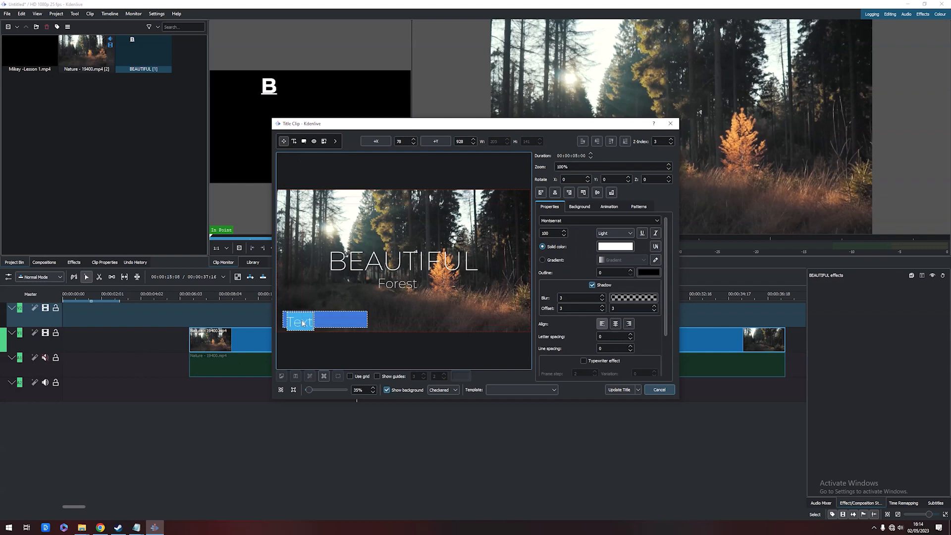
{"action": "type", "text": "Mr John"}
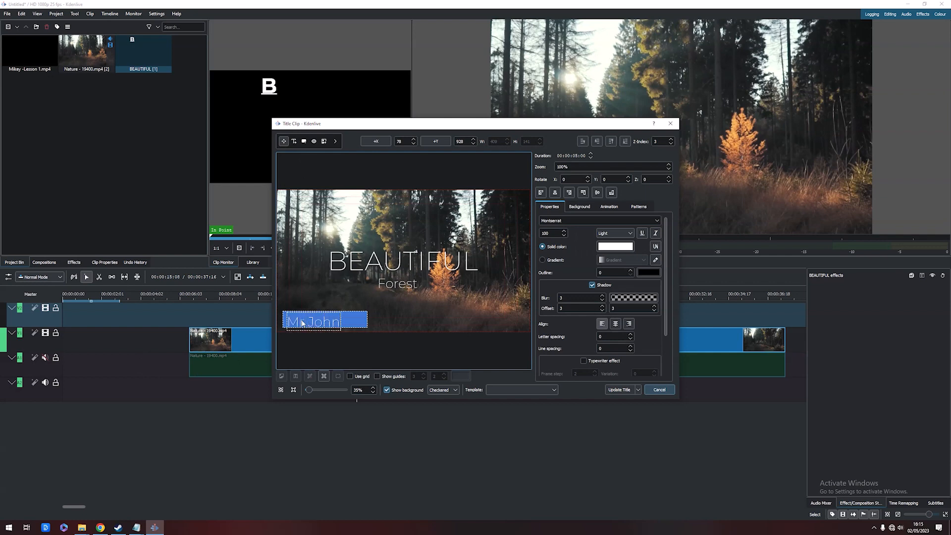
{"action": "left_click", "coordinate": [470, 311]}
Reposition the name text within the blue rectangle and update the title clip
{"action": "left_click", "coordinate": [325, 327]}
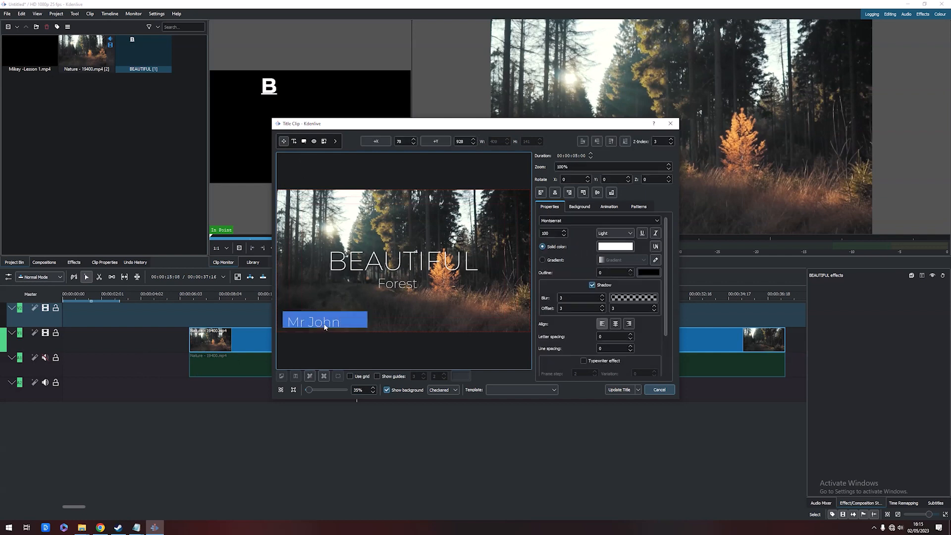
{"action": "left_click_drag", "start_coordinate": [325, 327], "coordinate": [323, 322]}
{"action": "left_click", "coordinate": [309, 337]}
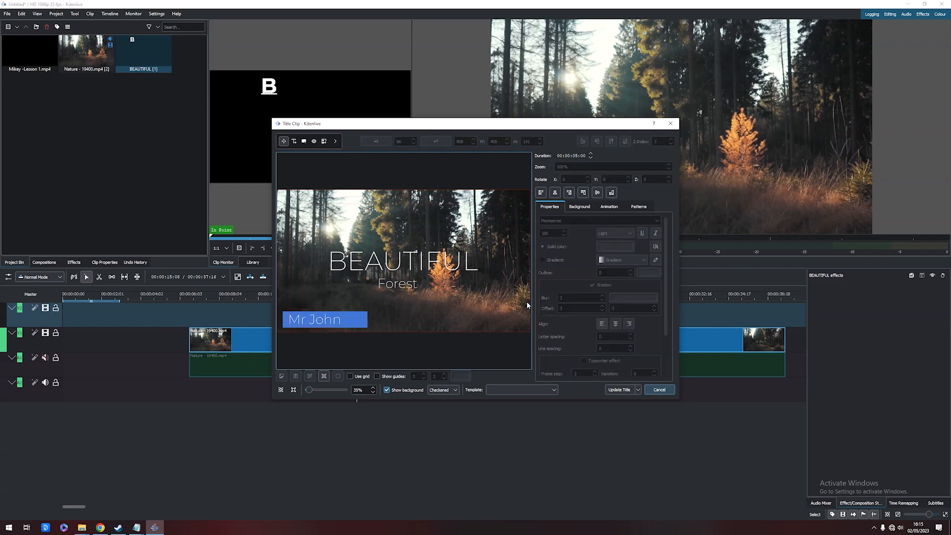
{"action": "left_click", "coordinate": [618, 390]}
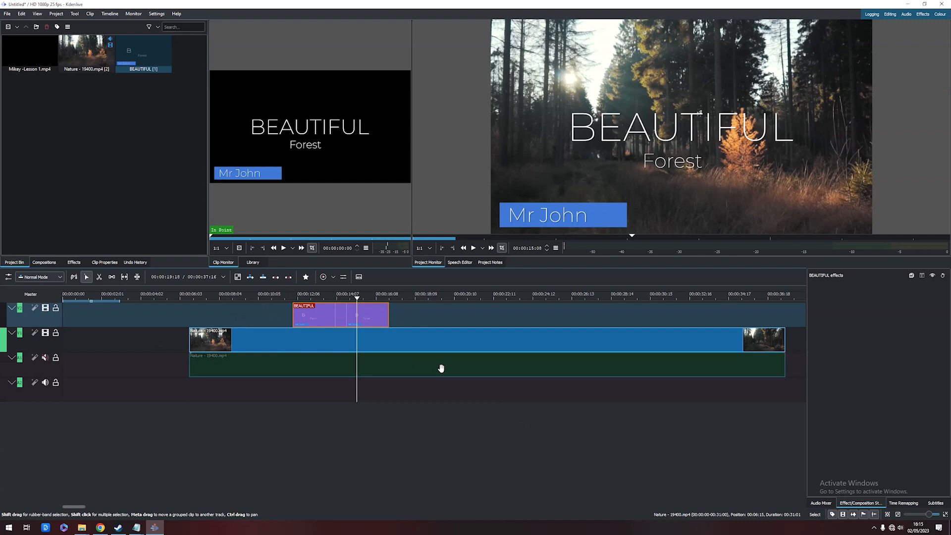
Delete the title clip and the Nature clip from the timeline
{"action": "left_click", "coordinate": [393, 341]}
{"action": "key", "text": "Delete"}
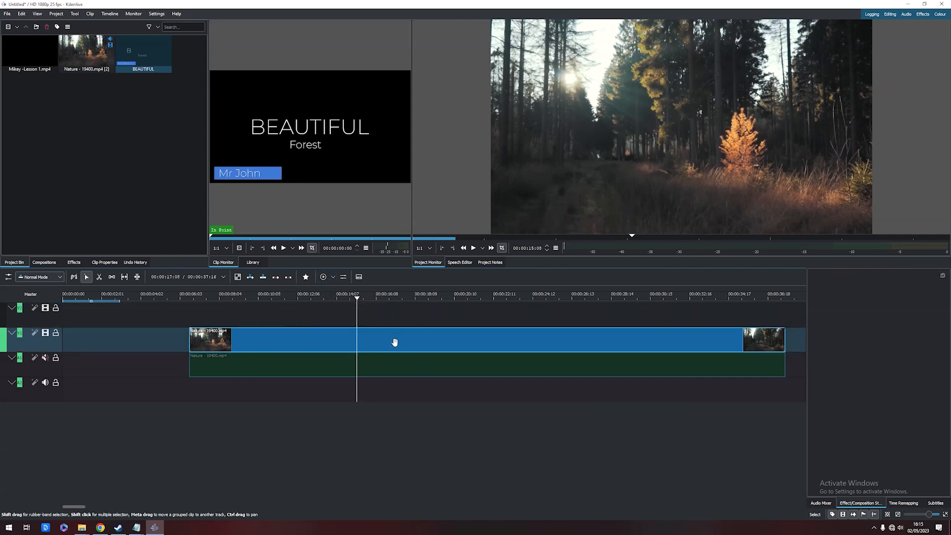
{"action": "left_click", "coordinate": [385, 346]}
{"action": "key", "text": "Delete"}
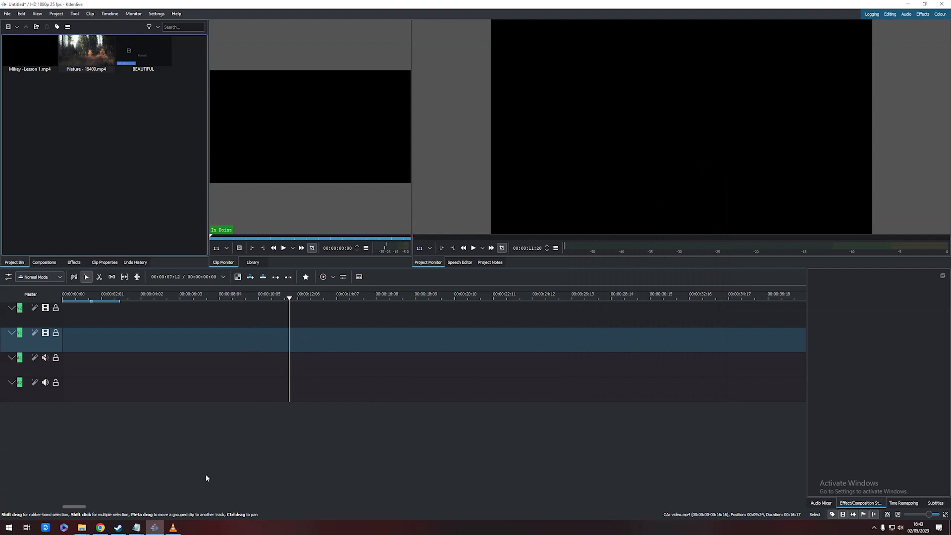
Preview the Car Perspective video in the media player, then close it
{"action": "left_click", "coordinate": [173, 528]}
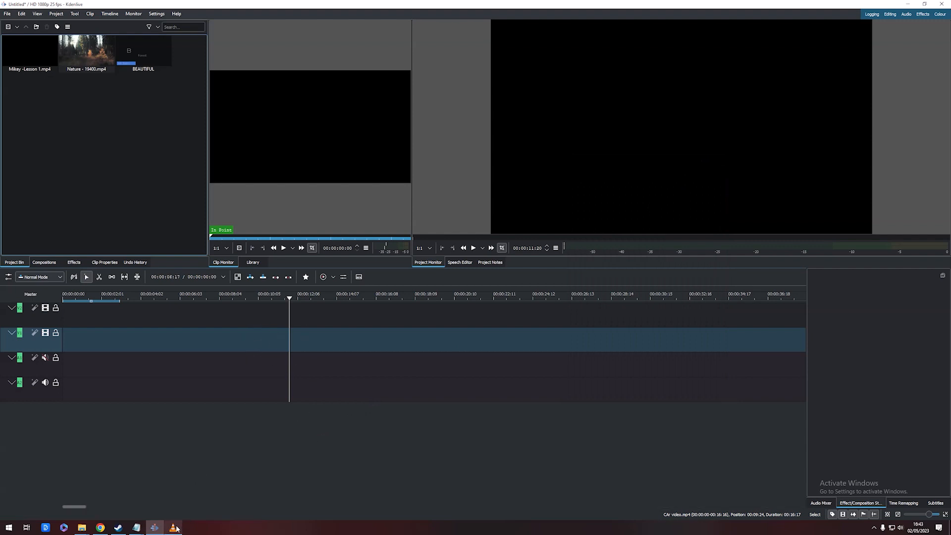
{"action": "left_click", "coordinate": [584, 85]}
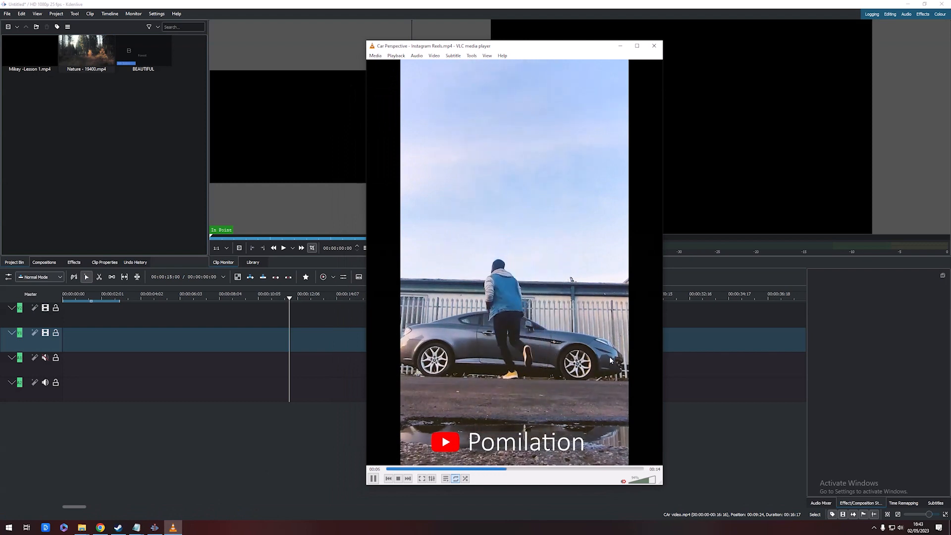
{"action": "left_click", "coordinate": [655, 46]}
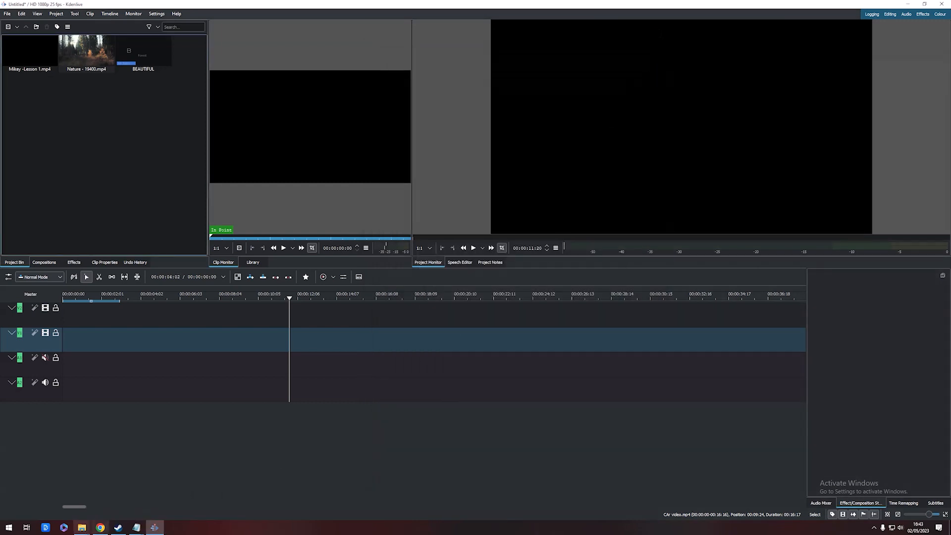
Import CAr video and Car Still - no BG from the Video Task 2 folder into the project bin
{"action": "mouse_move", "coordinate": [82, 527]}
{"action": "left_click", "coordinate": [48, 498]}
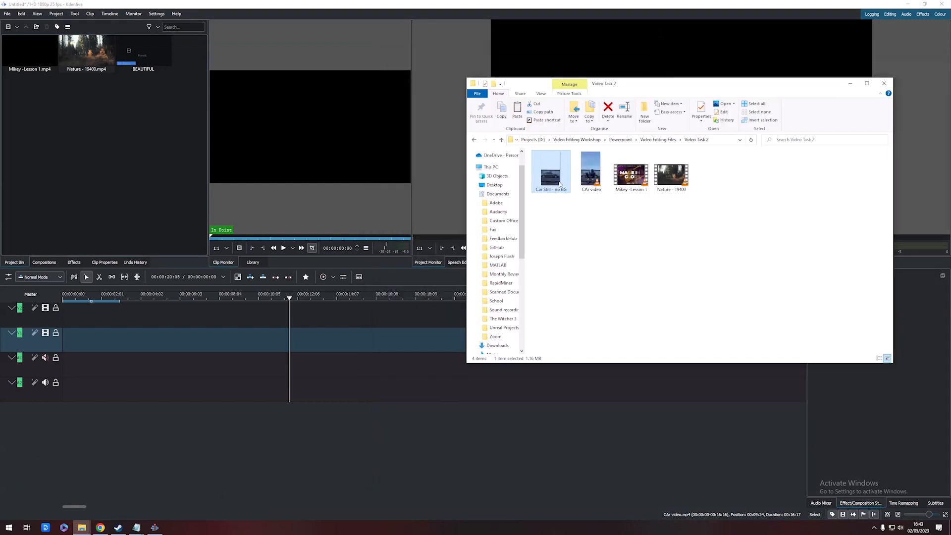
{"action": "left_click_drag", "start_coordinate": [590, 176], "coordinate": [97, 171]}
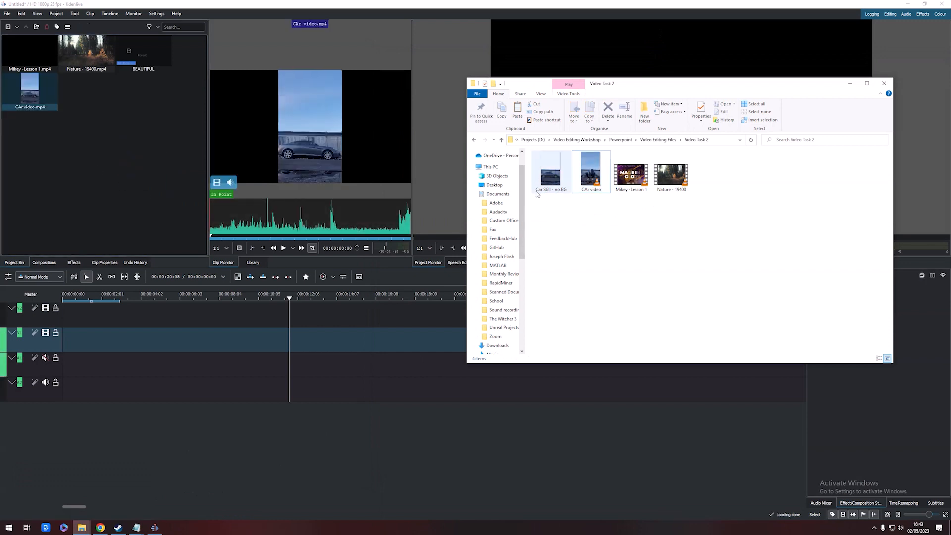
{"action": "left_click_drag", "start_coordinate": [554, 181], "coordinate": [101, 124]}
{"action": "left_click", "coordinate": [83, 150]}
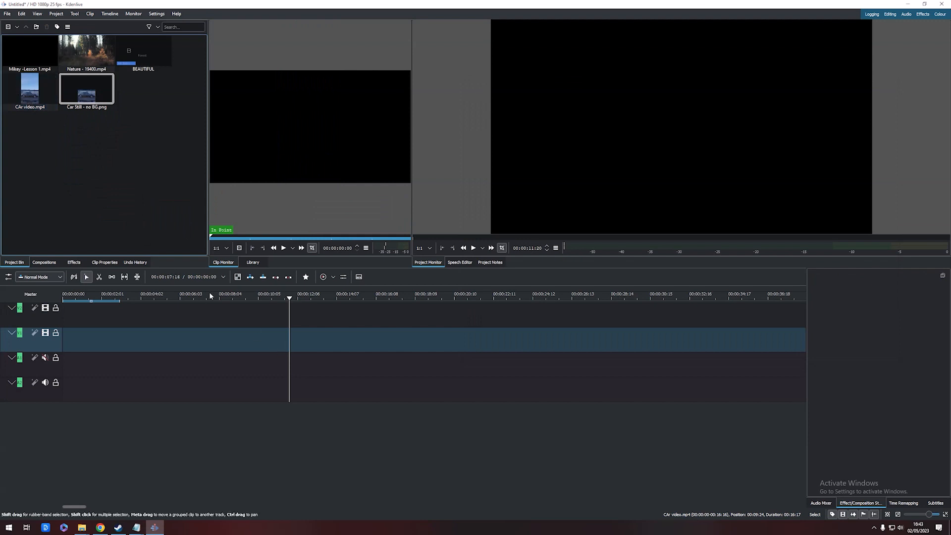
Place CAr video on the video track around the 10-second mark and play it briefly
{"action": "left_click_drag", "start_coordinate": [37, 110], "coordinate": [276, 337]}
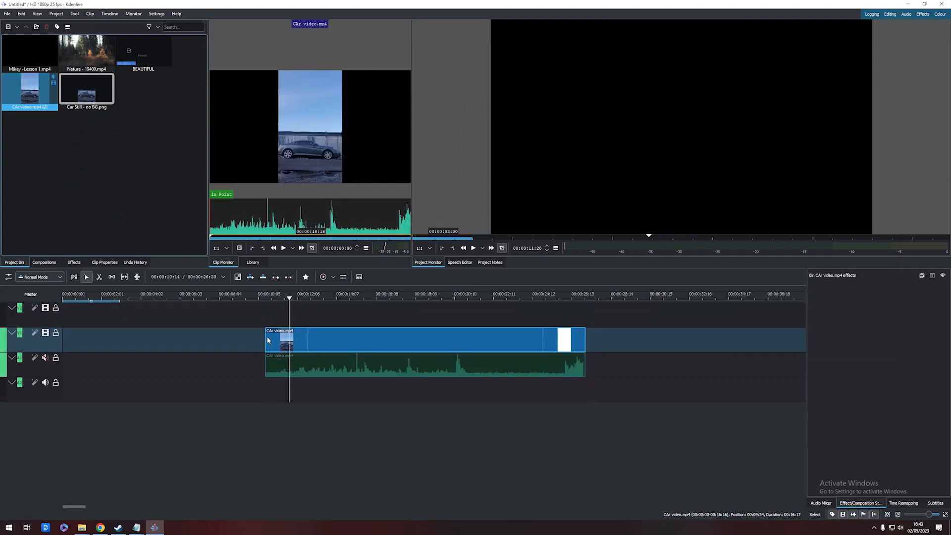
{"action": "key", "text": "space"}
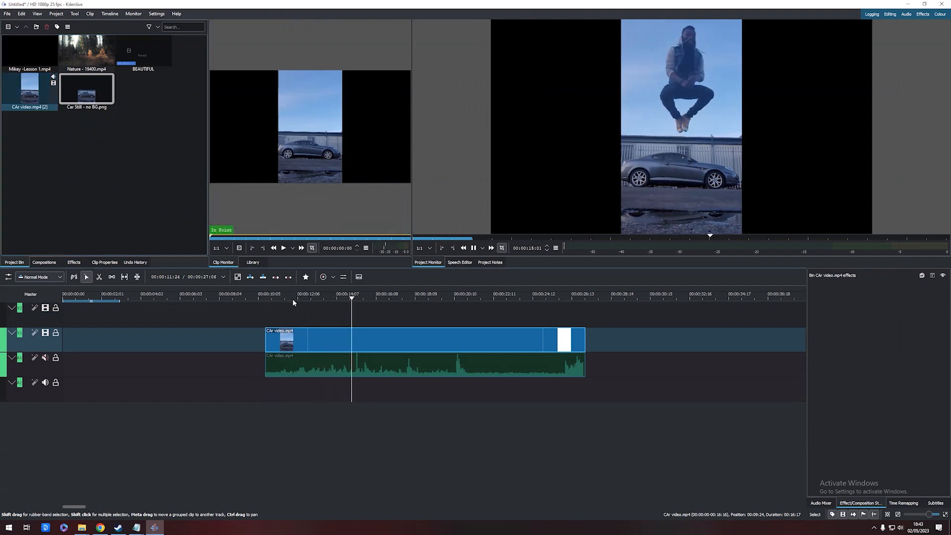
{"action": "key", "text": "space"}
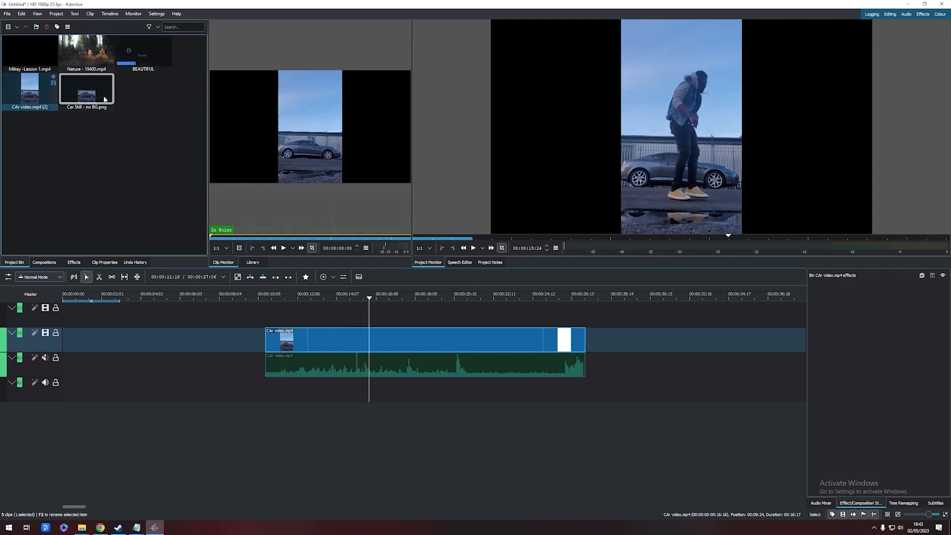
Place the Car Still - no BG image on the upper video track and scrub to the car video's start
{"action": "left_click_drag", "start_coordinate": [92, 96], "coordinate": [197, 293]}
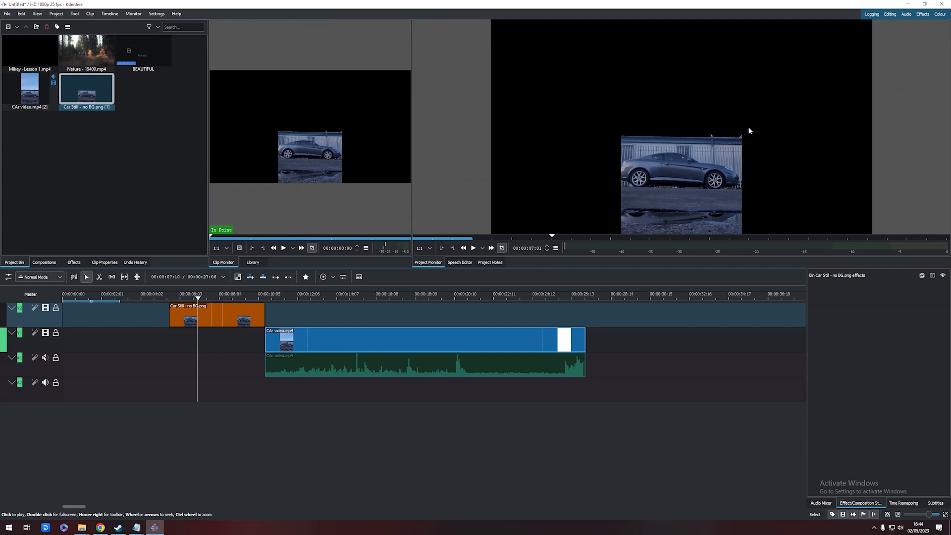
{"action": "left_click_drag", "start_coordinate": [275, 292], "coordinate": [285, 297]}
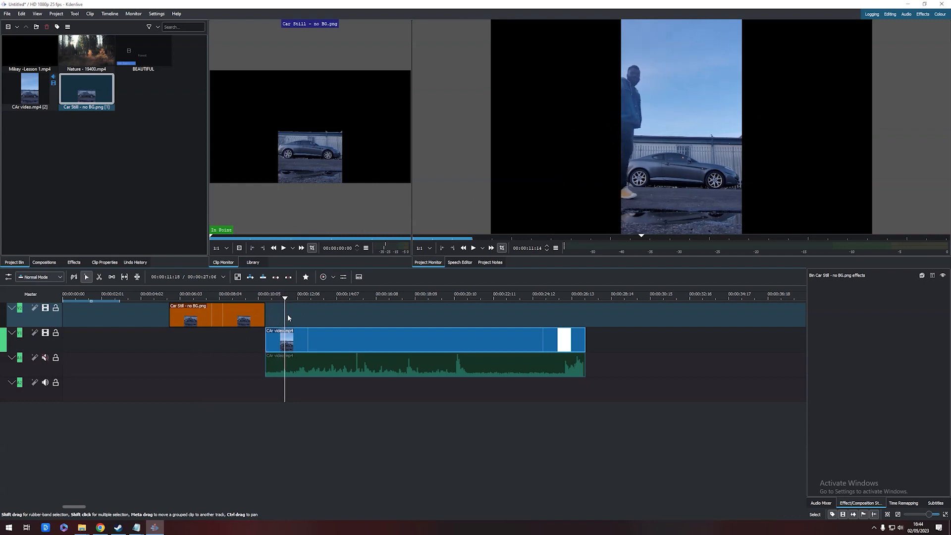
{"action": "left_click", "coordinate": [291, 298]}
{"action": "left_click", "coordinate": [292, 298]}
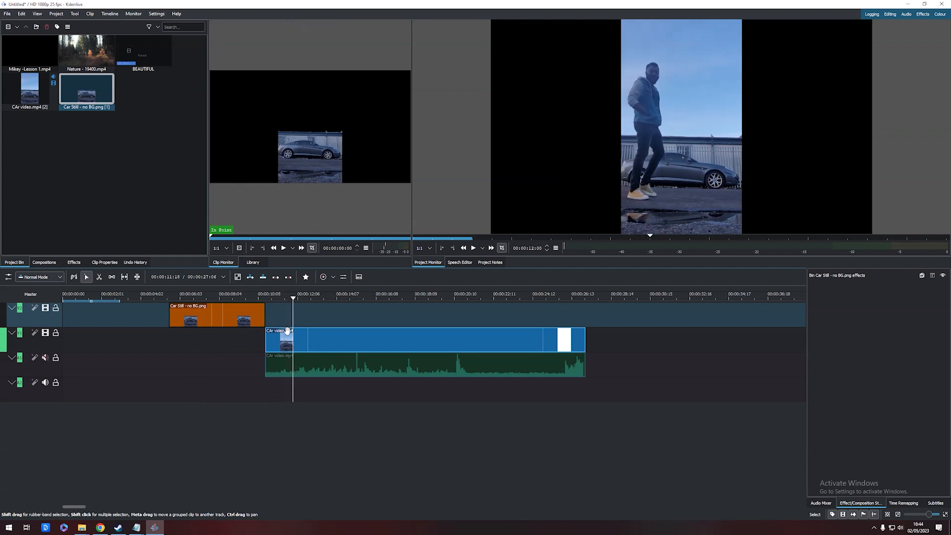
Move the car still image so it starts at the beginning of the car video
{"action": "left_click_drag", "start_coordinate": [207, 317], "coordinate": [298, 316]}
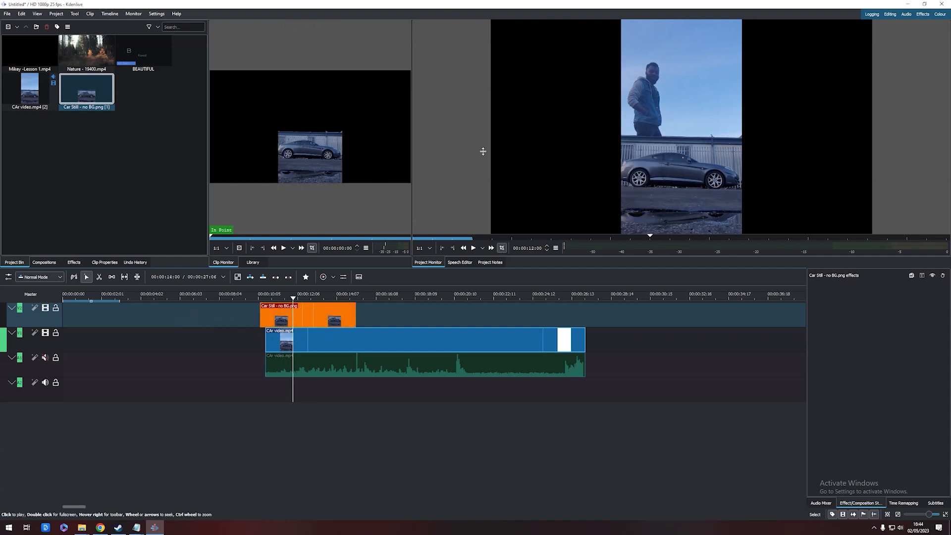
{"action": "left_click", "coordinate": [305, 299]}
{"action": "left_click", "coordinate": [306, 299]}
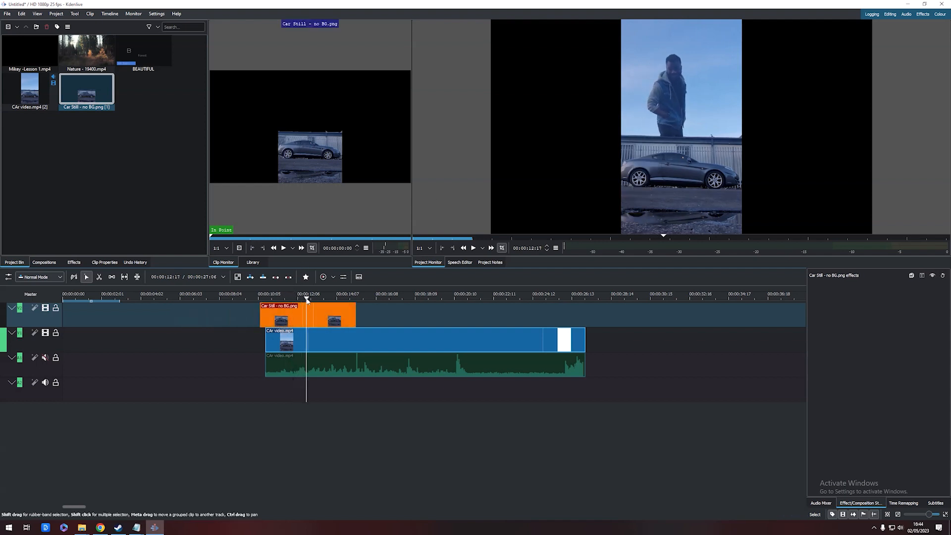
Move the car still image back to the car video's start and shorten it to about 4.5 seconds
{"action": "left_click_drag", "start_coordinate": [317, 317], "coordinate": [368, 316]}
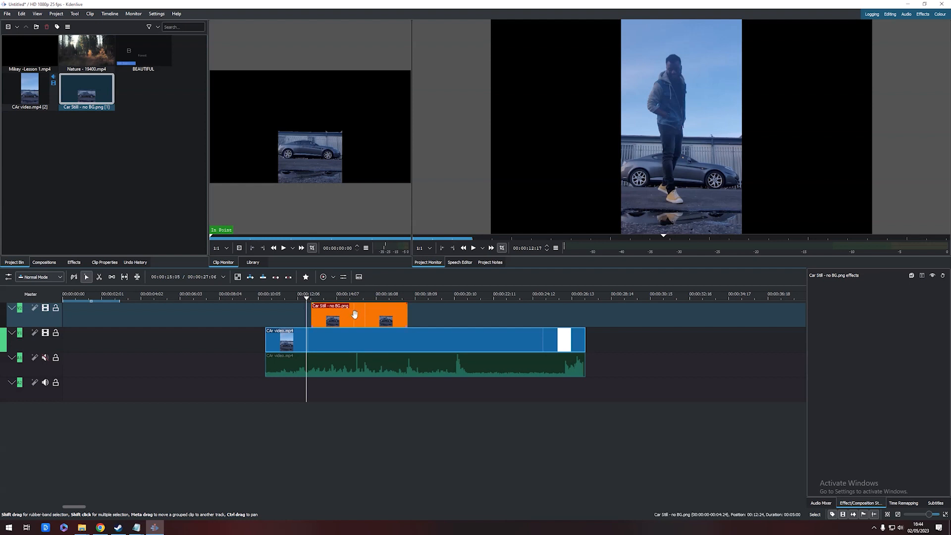
{"action": "mouse_move", "coordinate": [357, 313]}
{"action": "left_mouse_down"}
{"action": "mouse_move", "coordinate": [312, 312]}
{"action": "mouse_move", "coordinate": [328, 294]}
{"action": "mouse_move", "coordinate": [352, 296]}
{"action": "left_mouse_up"}
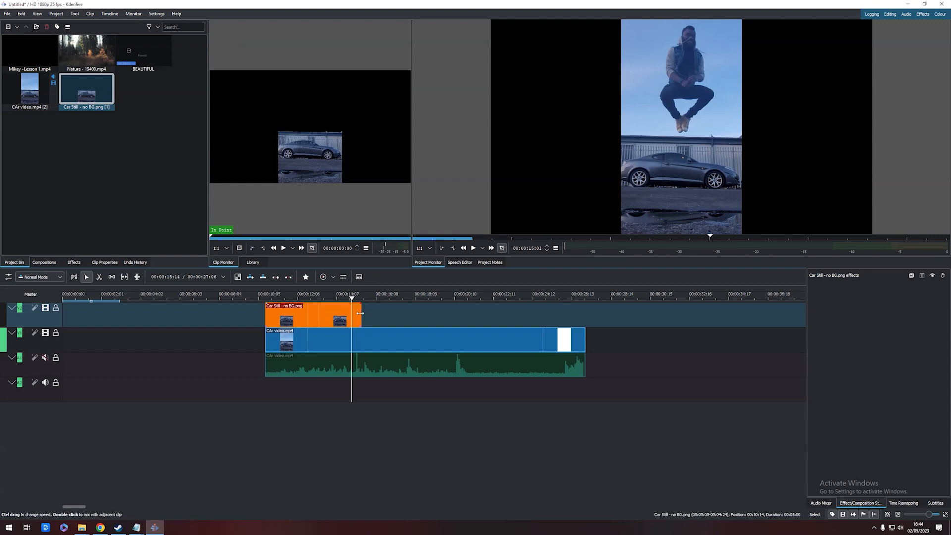
{"action": "left_click_drag", "start_coordinate": [360, 313], "coordinate": [353, 311]}
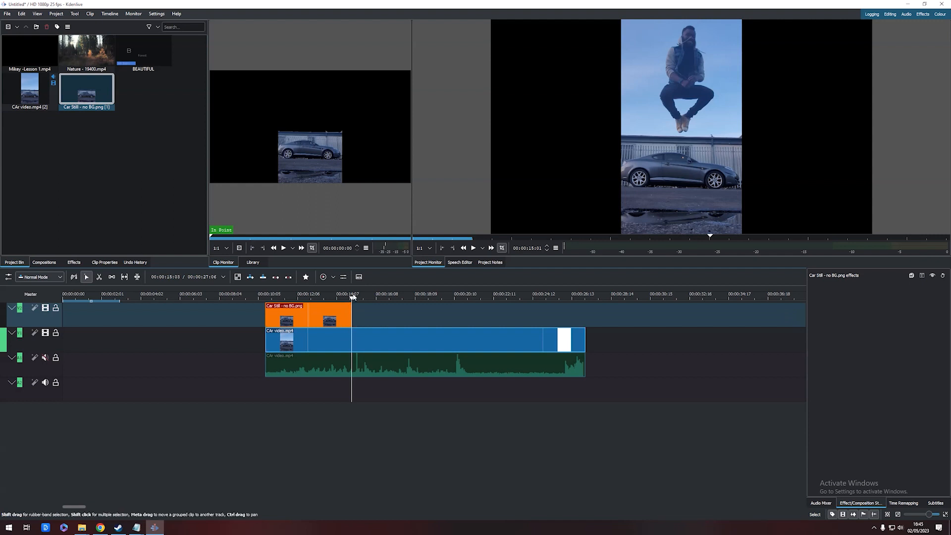
Undo an accidental shift of the car still image along its track
{"action": "mouse_move", "coordinate": [353, 297]}
{"action": "left_mouse_down"}
{"action": "mouse_move", "coordinate": [349, 315]}
{"action": "mouse_move", "coordinate": [358, 313]}
{"action": "left_mouse_up"}
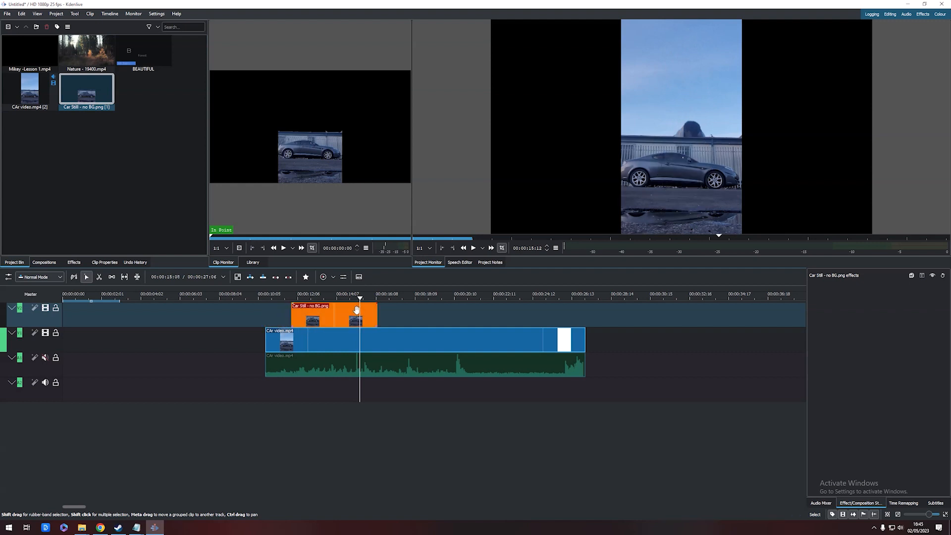
{"action": "key", "text": "ctrl+z"}
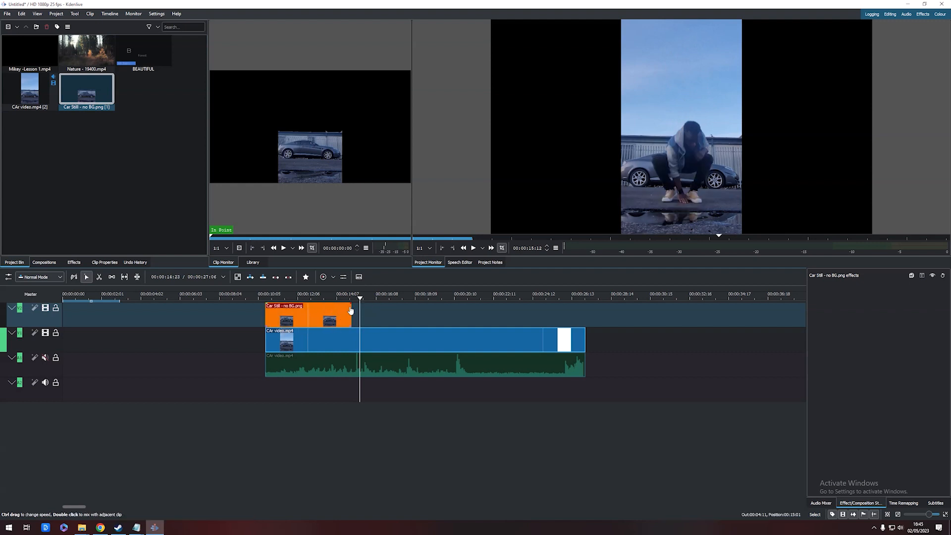
{"action": "mouse_move", "coordinate": [360, 297]}
{"action": "left_mouse_down"}
{"action": "mouse_move", "coordinate": [335, 289]}
{"action": "mouse_move", "coordinate": [360, 290]}
{"action": "left_mouse_up"}
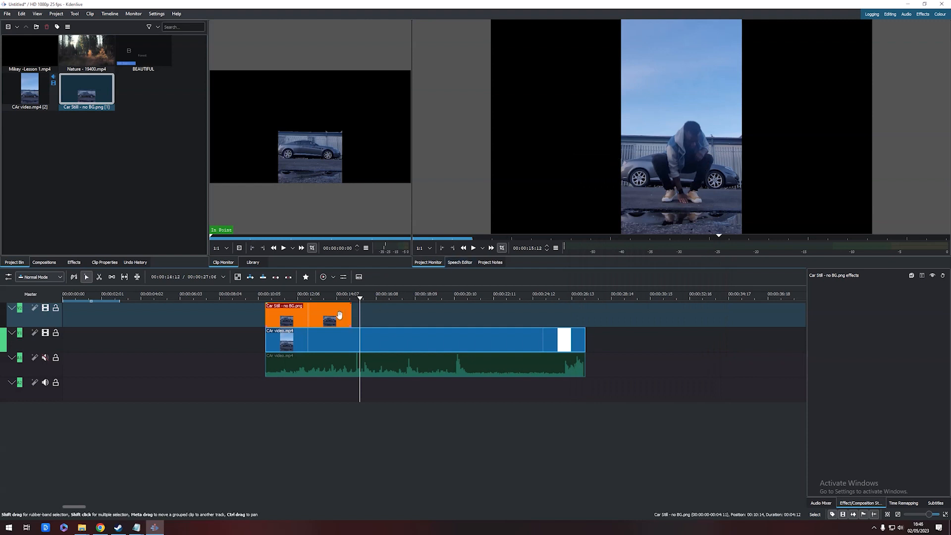
Place the Nature - 19400.mp4 clip on the top video track at about 16 seconds
{"action": "left_click", "coordinate": [305, 312]}
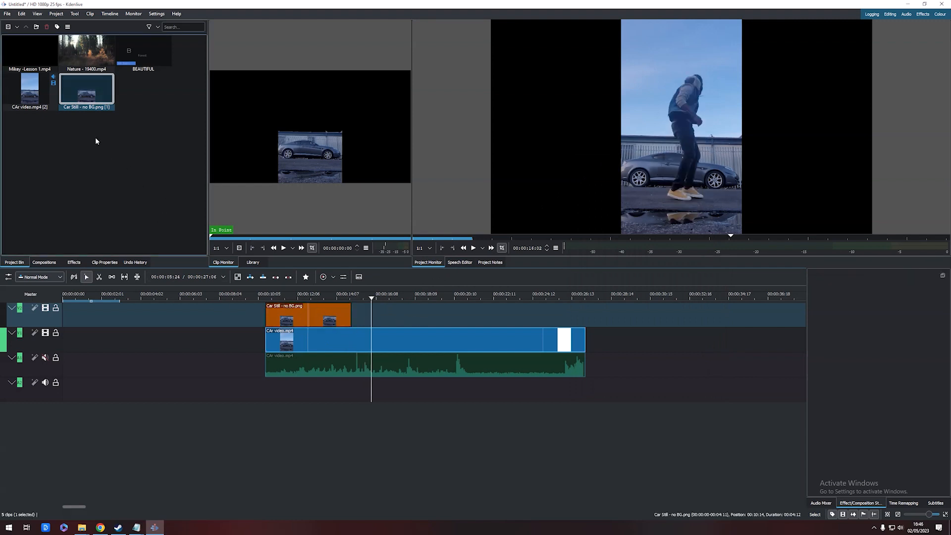
{"action": "left_click_drag", "start_coordinate": [79, 56], "coordinate": [373, 317]}
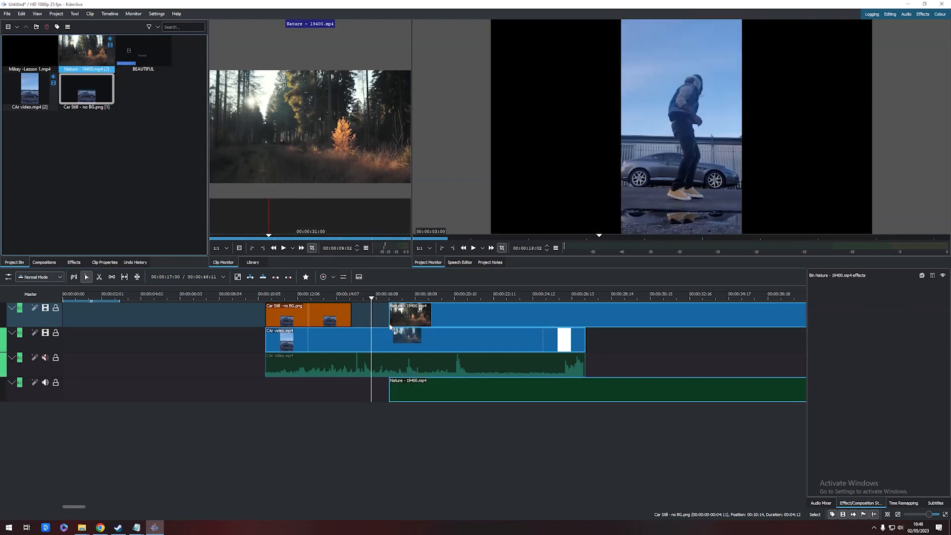
{"action": "left_click", "coordinate": [229, 365]}
Select the Nature clip with its audio and move both later to about 19 seconds
{"action": "left_click", "coordinate": [307, 317]}
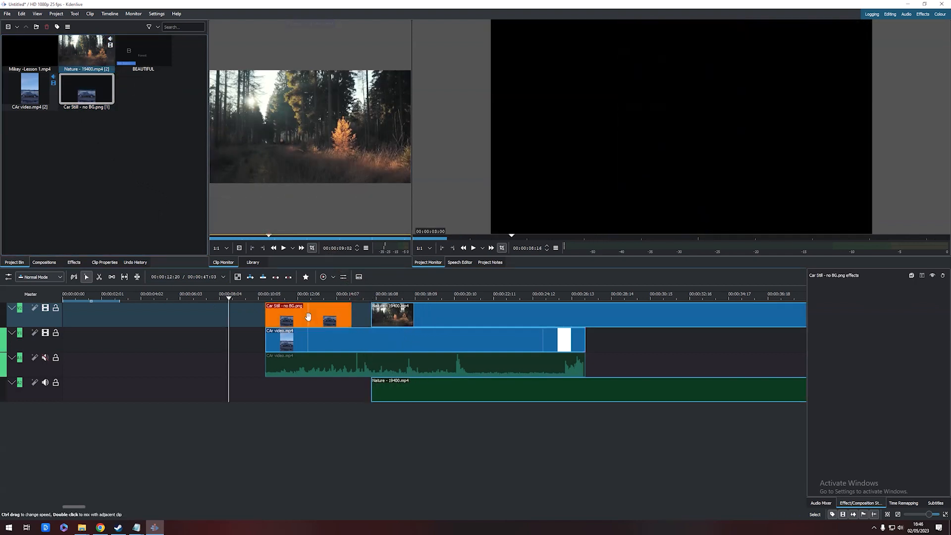
{"action": "left_click", "coordinate": [414, 323]}
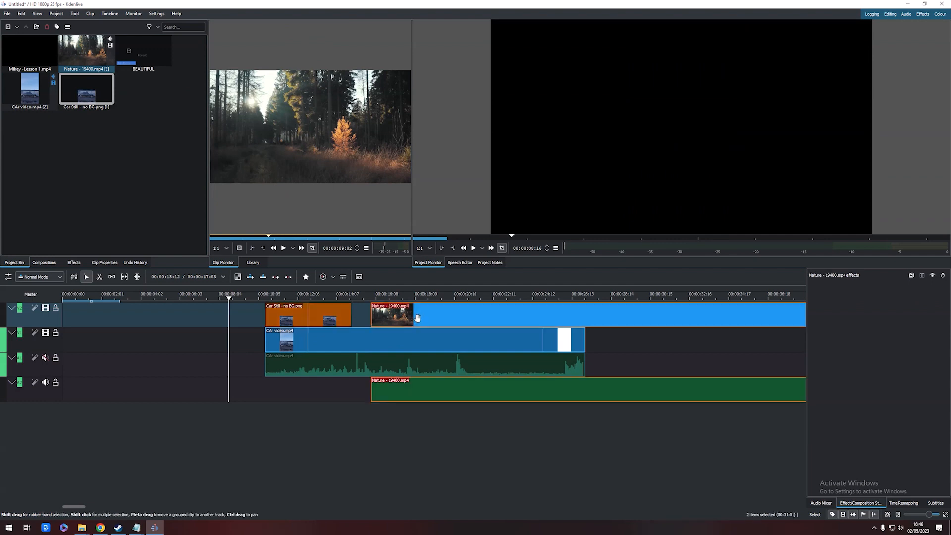
{"action": "left_click", "coordinate": [365, 293]}
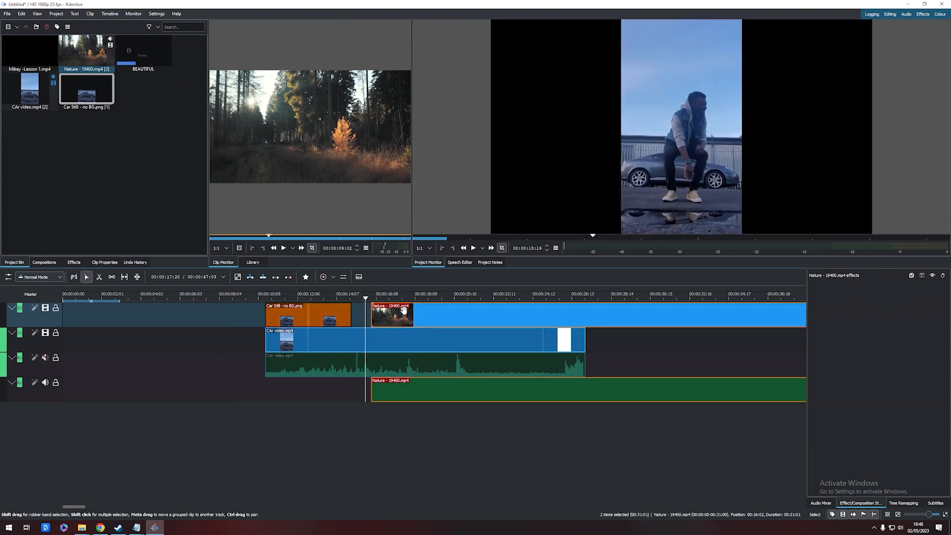
{"action": "left_click", "coordinate": [382, 295]}
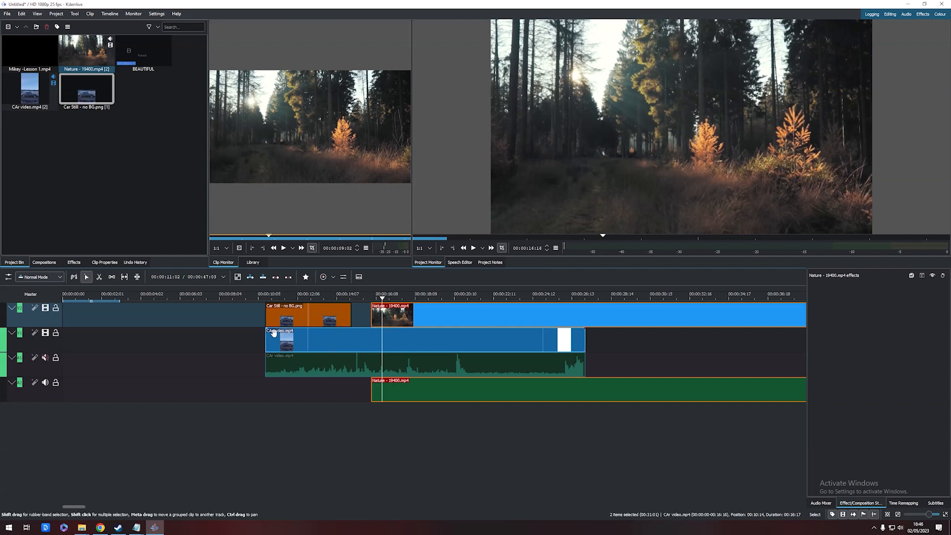
{"action": "double_click", "coordinate": [407, 318]}
{"action": "left_click", "coordinate": [500, 285]}
{"action": "left_click", "coordinate": [406, 388]}
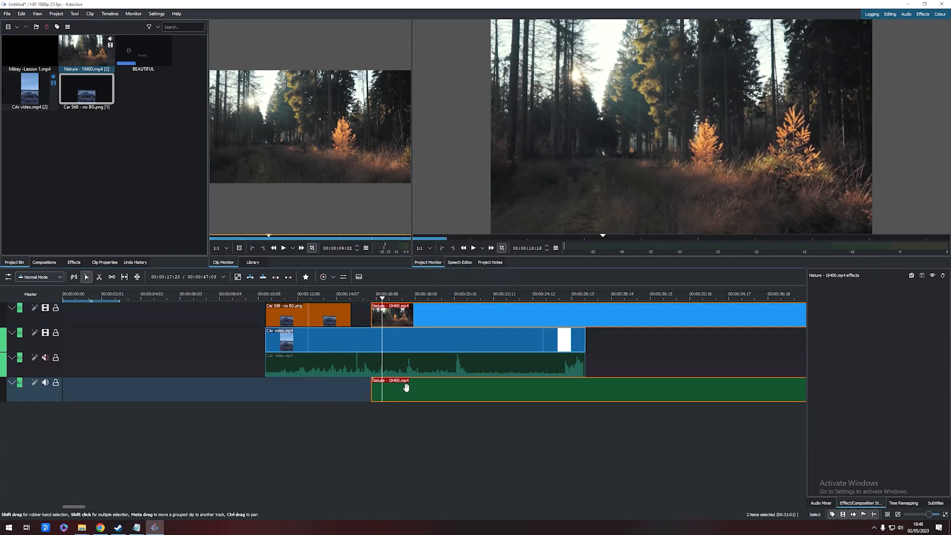
{"action": "left_click_drag", "start_coordinate": [373, 315], "coordinate": [431, 315]}
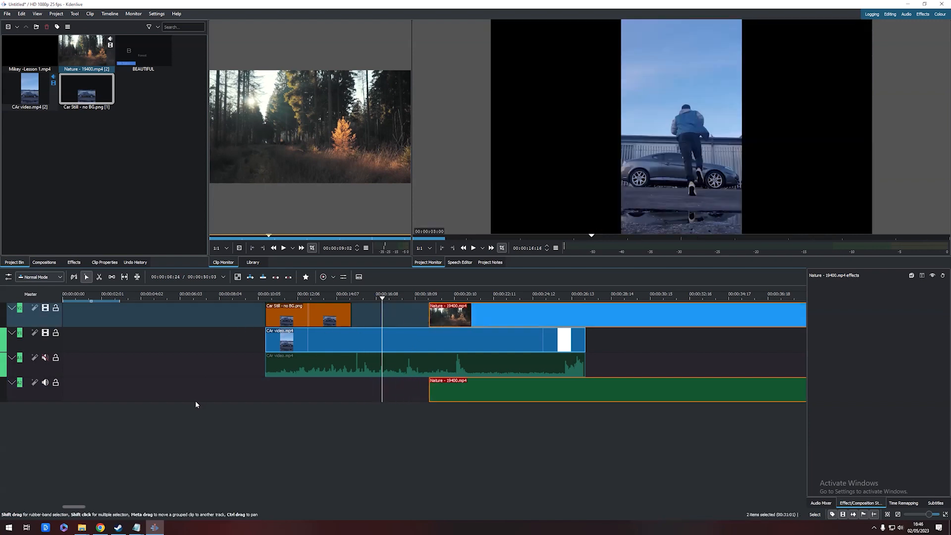
{"action": "double_click", "coordinate": [24, 395]}
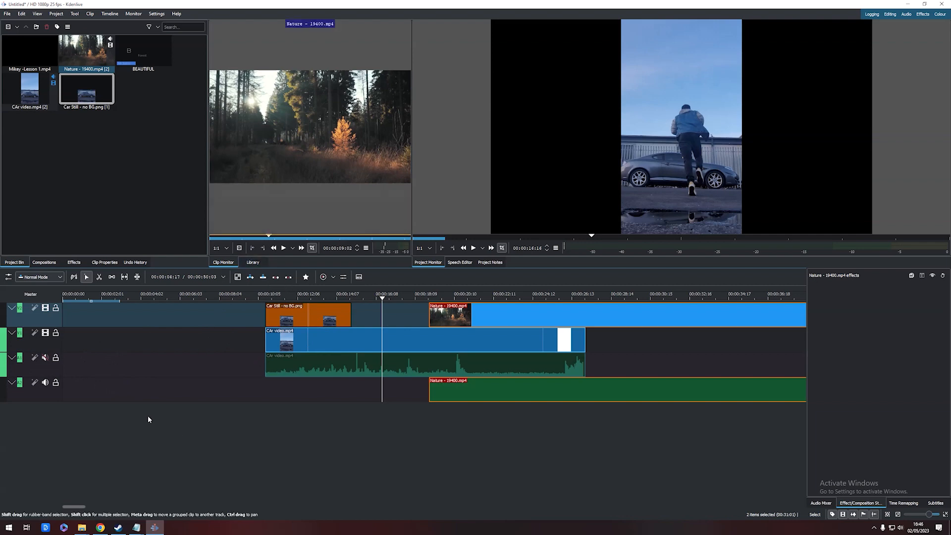
Insert one new video track above track V1
{"action": "right_click", "coordinate": [40, 342]}
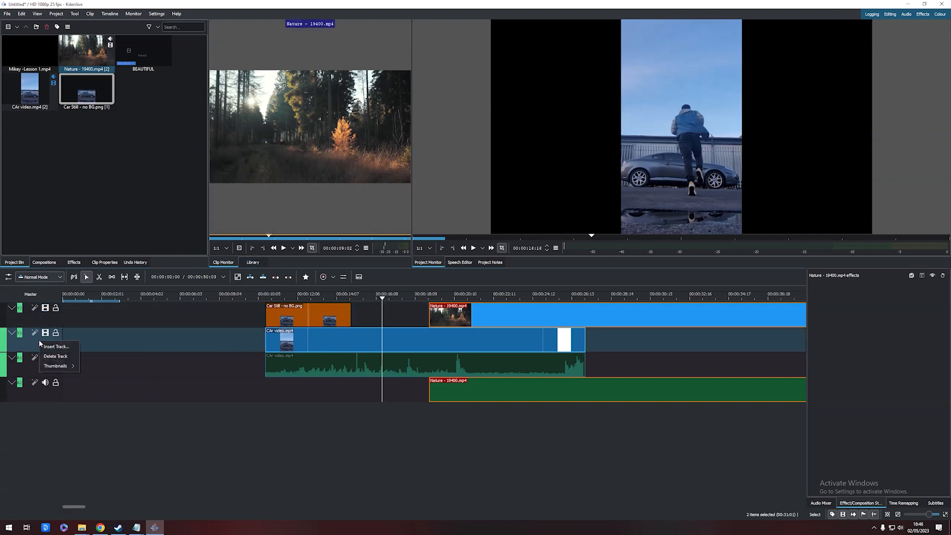
{"action": "left_click", "coordinate": [67, 346]}
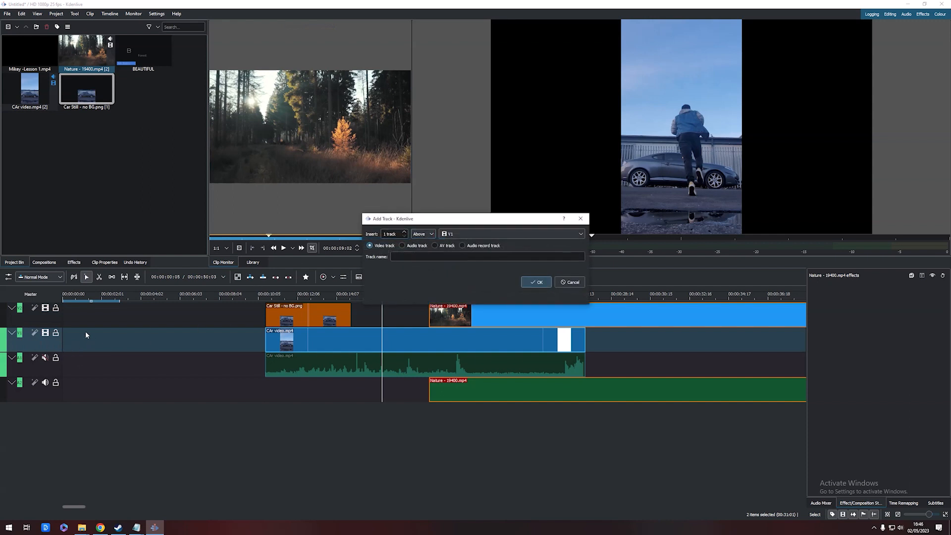
{"action": "left_click", "coordinate": [525, 233]}
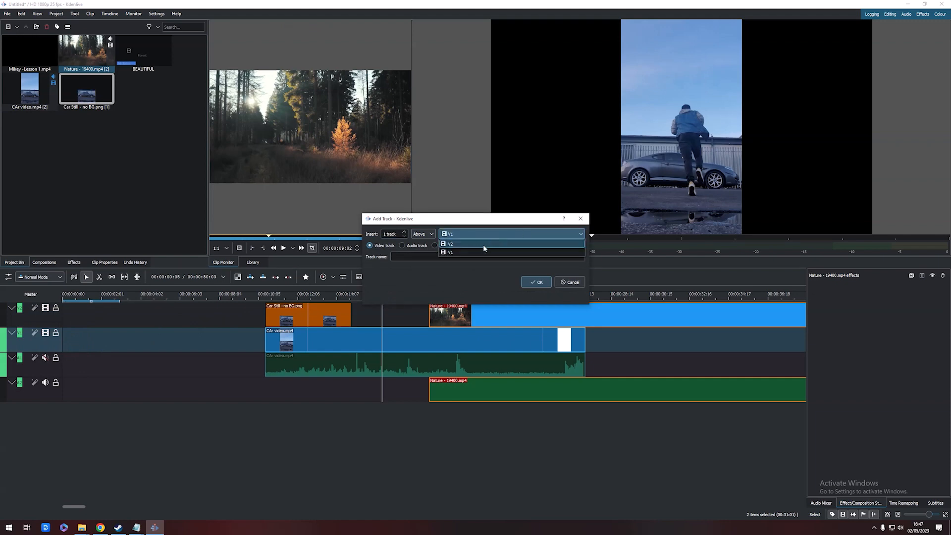
{"action": "left_click", "coordinate": [468, 253]}
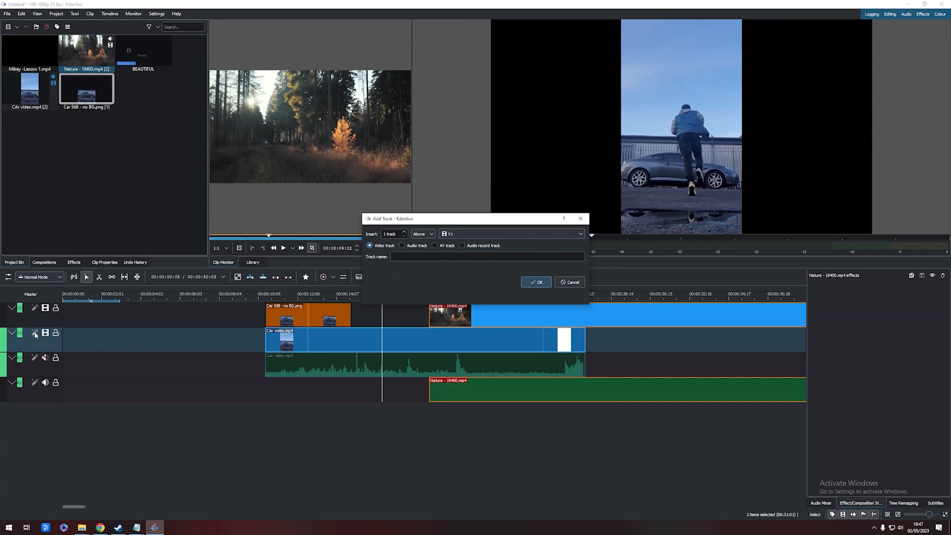
{"action": "left_click", "coordinate": [533, 284]}
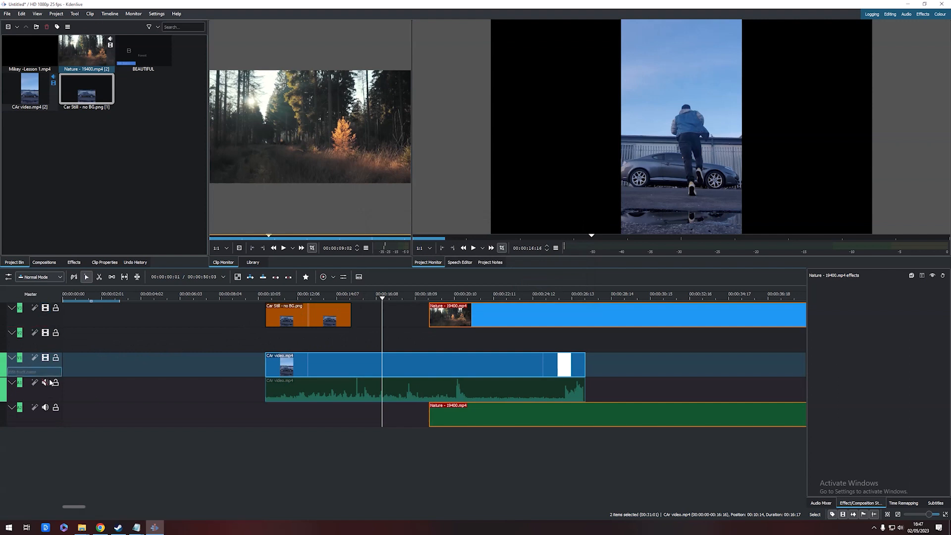
Insert one audio track above track A1
{"action": "right_click", "coordinate": [41, 347]}
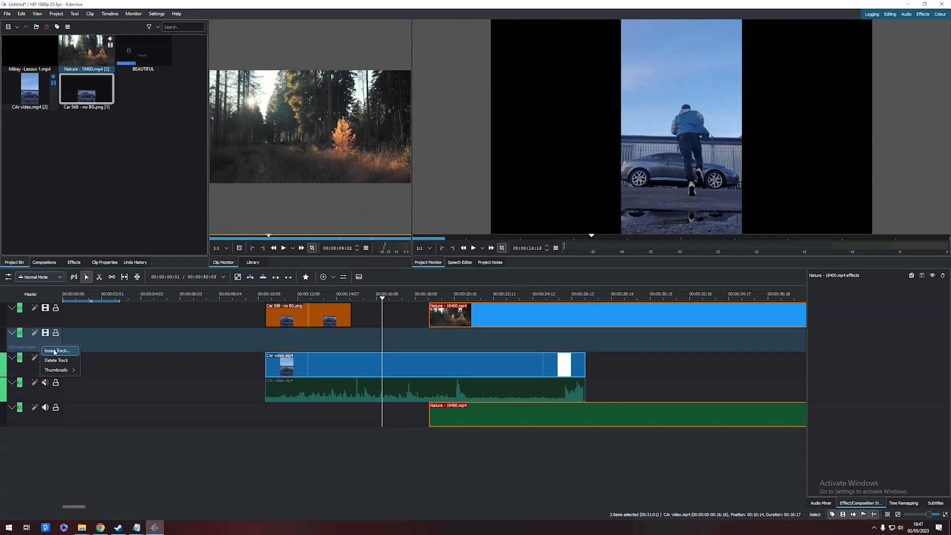
{"action": "left_click", "coordinate": [55, 351]}
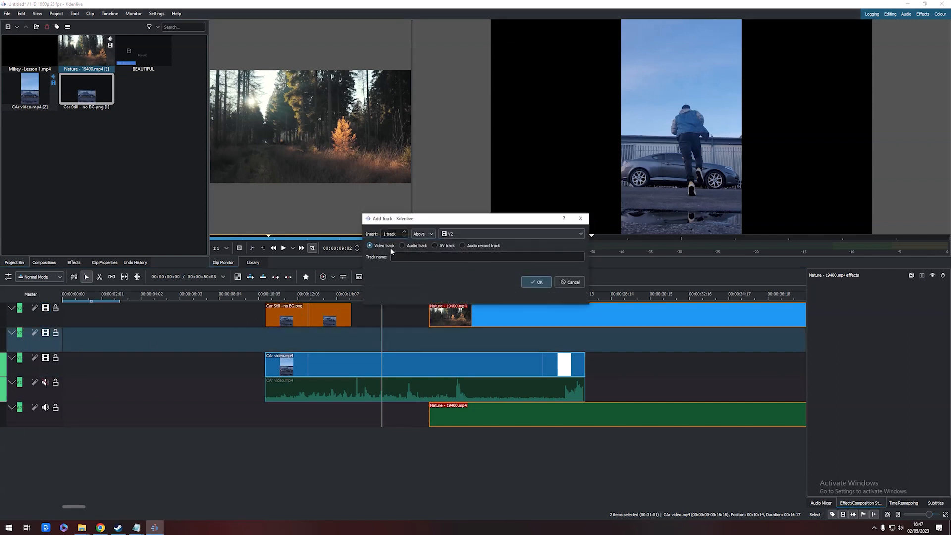
{"action": "left_click", "coordinate": [415, 247]}
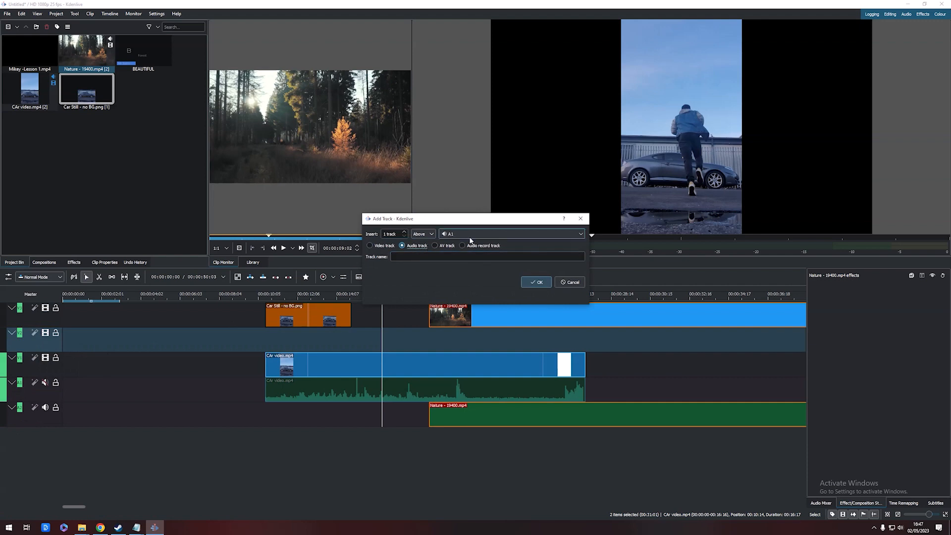
{"action": "left_click", "coordinate": [536, 282]}
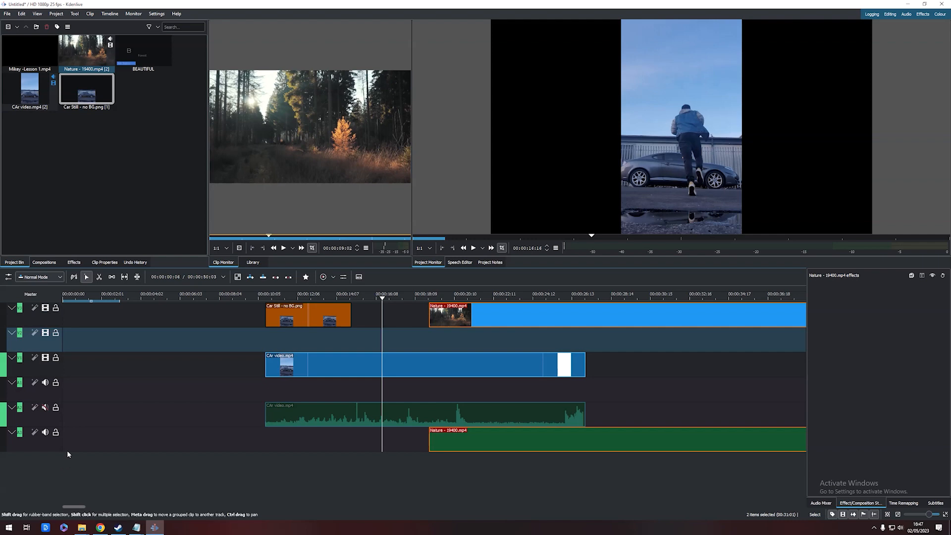
Insert one AV track above track V1
{"action": "left_click", "coordinate": [38, 368]}
{"action": "right_click", "coordinate": [42, 372]}
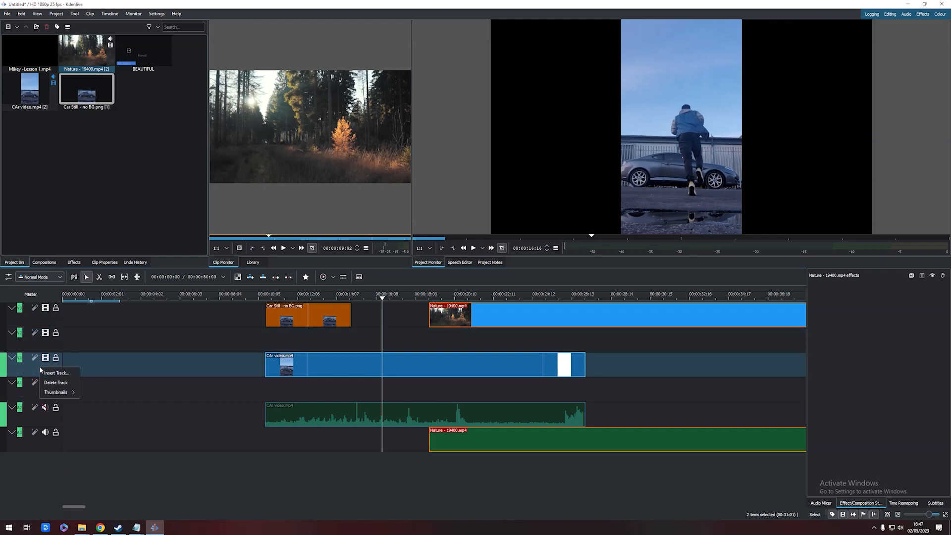
{"action": "left_click", "coordinate": [52, 374]}
{"action": "left_click", "coordinate": [434, 245]}
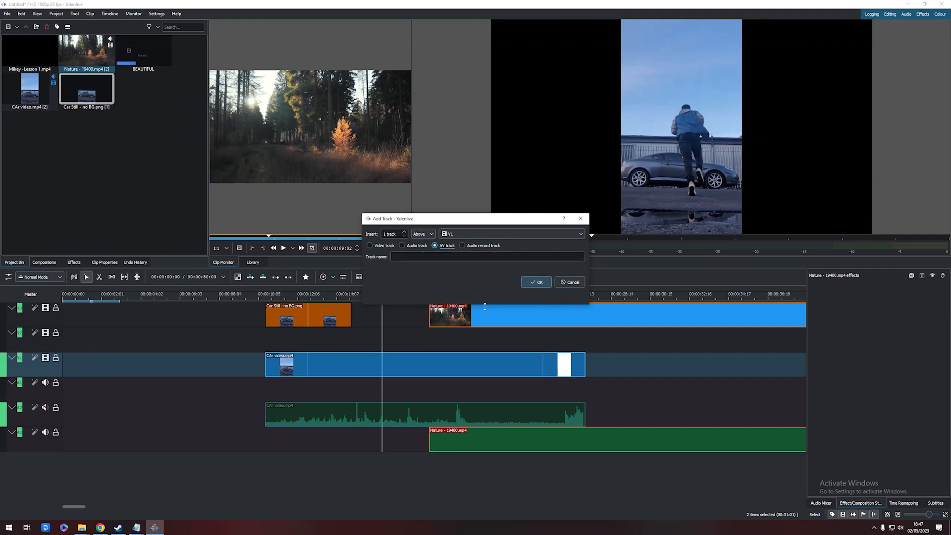
{"action": "left_click", "coordinate": [538, 283]}
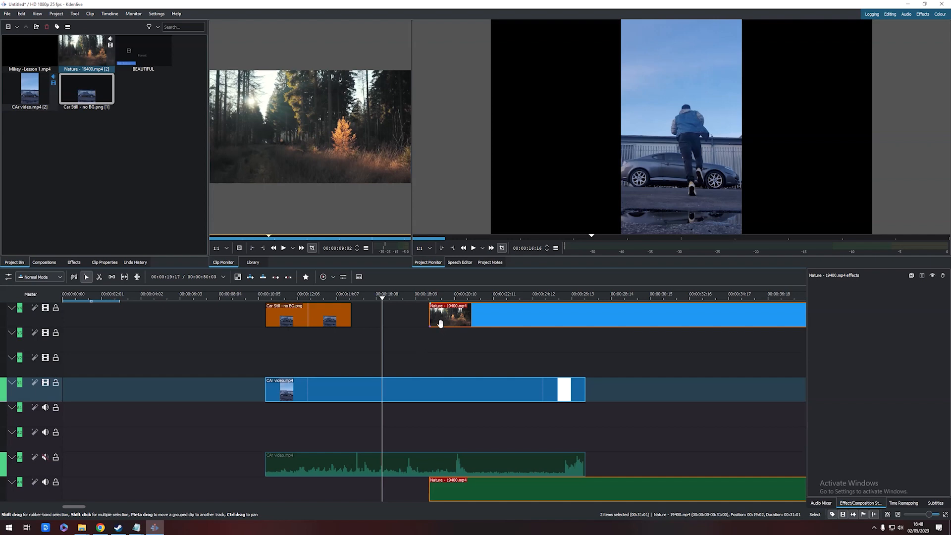
Shift the Nature clip slightly earlier on its track
{"action": "left_click_drag", "start_coordinate": [442, 325], "coordinate": [425, 325]}
{"action": "left_click", "coordinate": [669, 389]}
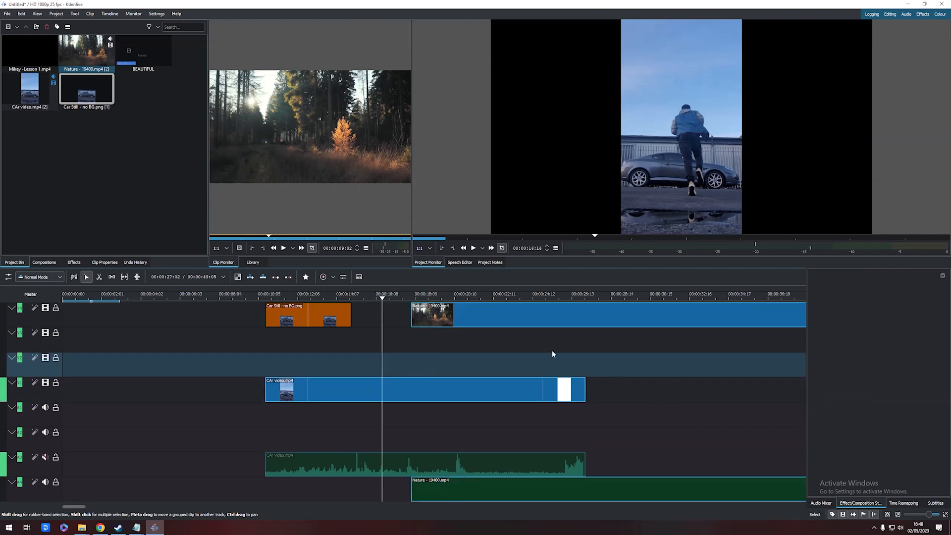
Move the car still image onto the empty video track above the car video, starting at about 5 seconds
{"action": "left_click_drag", "start_coordinate": [318, 317], "coordinate": [315, 396]}
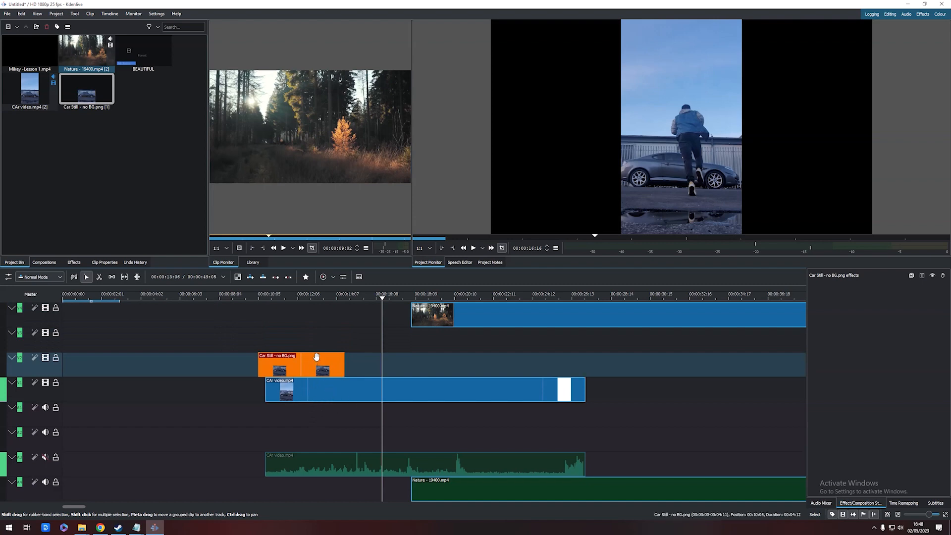
{"action": "left_click_drag", "start_coordinate": [316, 357], "coordinate": [297, 397]}
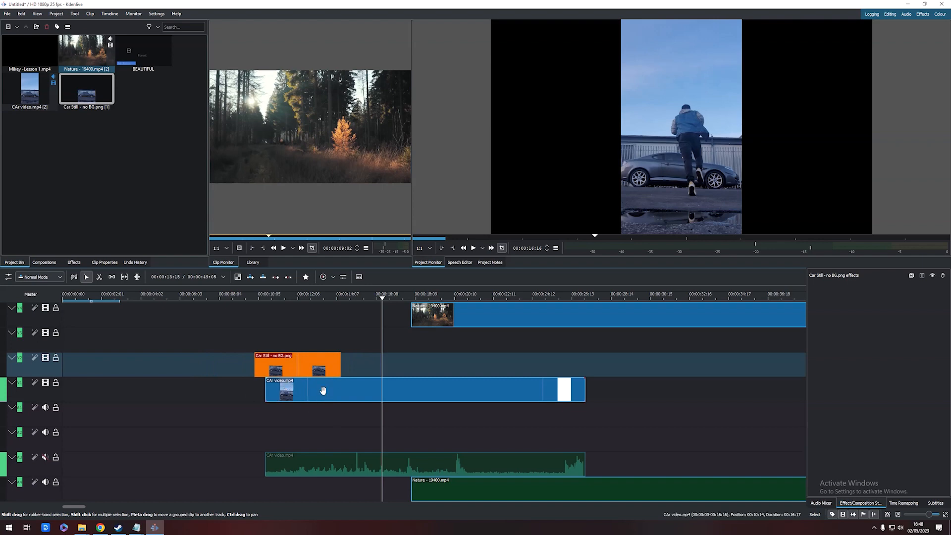
{"action": "left_click_drag", "start_coordinate": [317, 366], "coordinate": [235, 369]}
{"action": "left_click", "coordinate": [323, 336]}
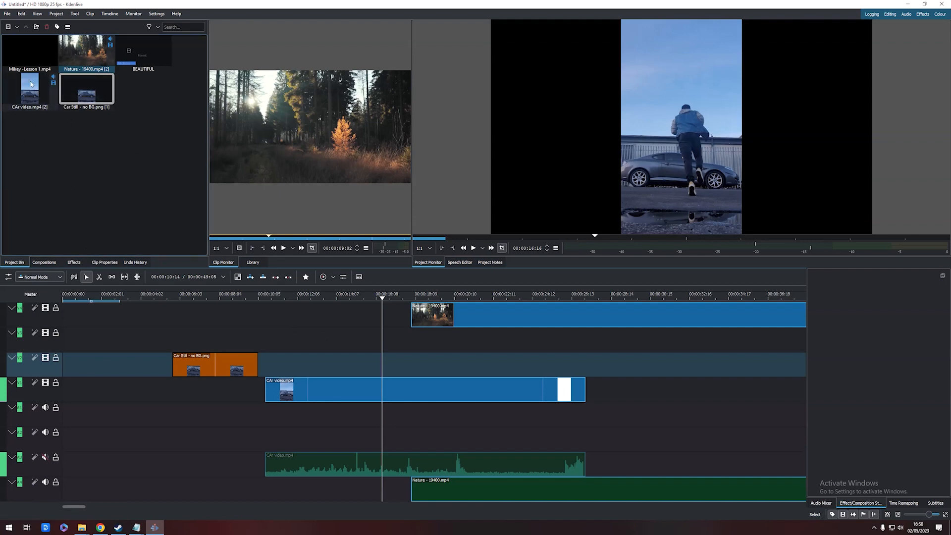
Browse the compositions, effects, clip properties and undo history lists
{"action": "left_click", "coordinate": [54, 265]}
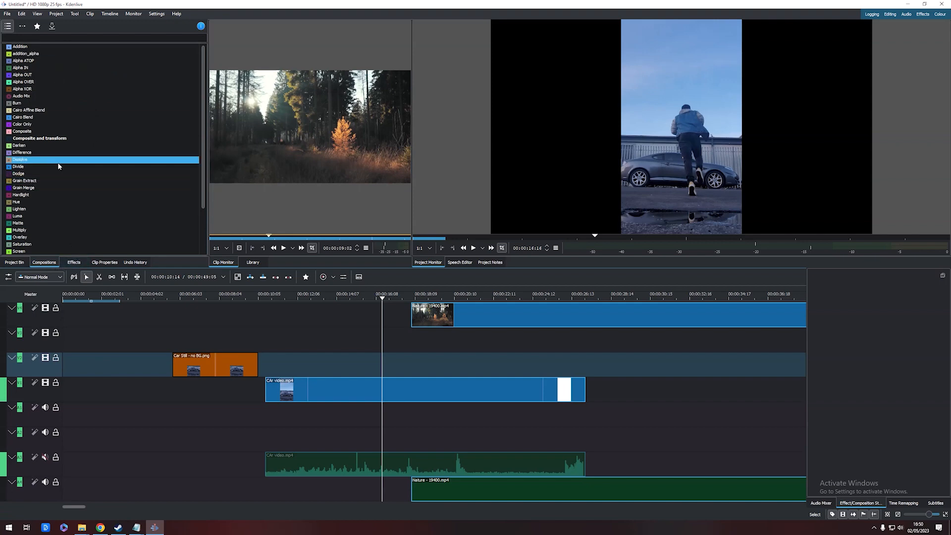
{"action": "left_click", "coordinate": [67, 237]}
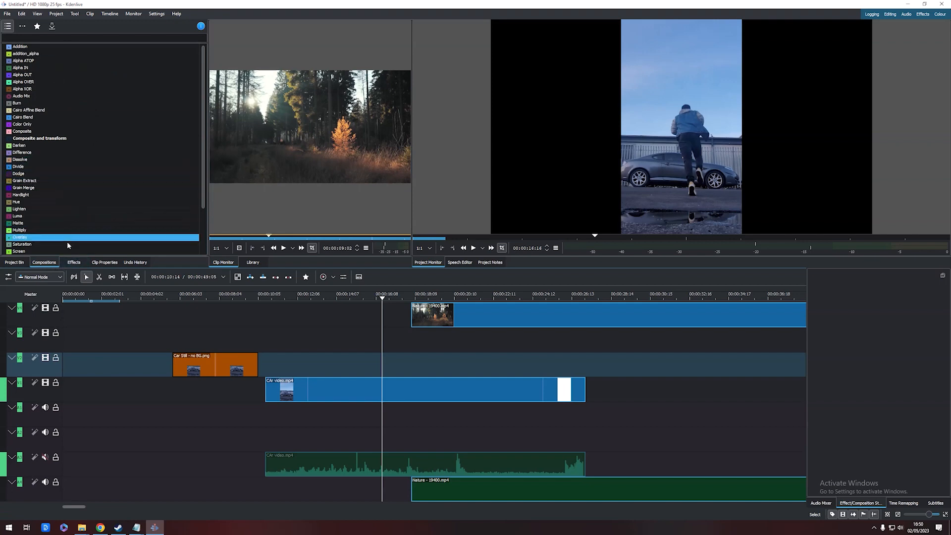
{"action": "left_click", "coordinate": [101, 263]}
{"action": "left_click", "coordinate": [128, 263]}
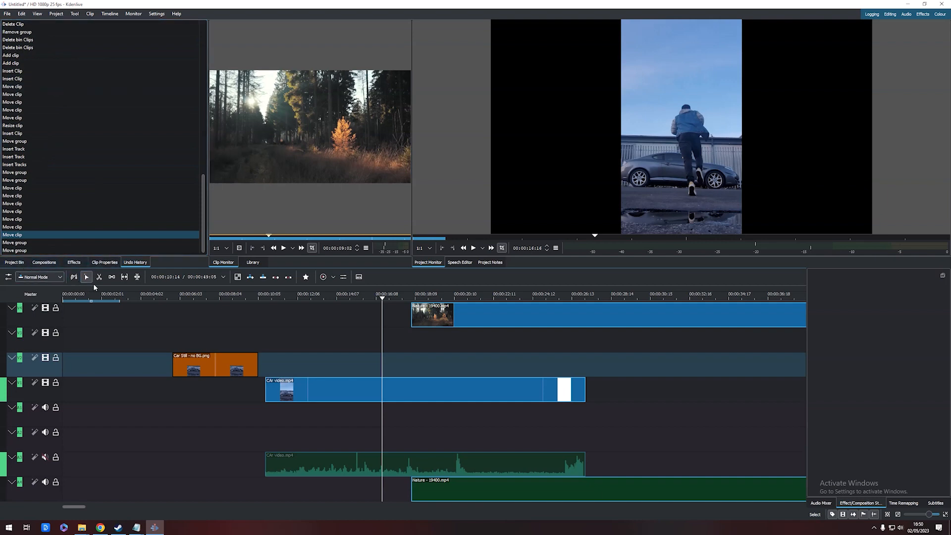
{"action": "left_click", "coordinate": [101, 264]}
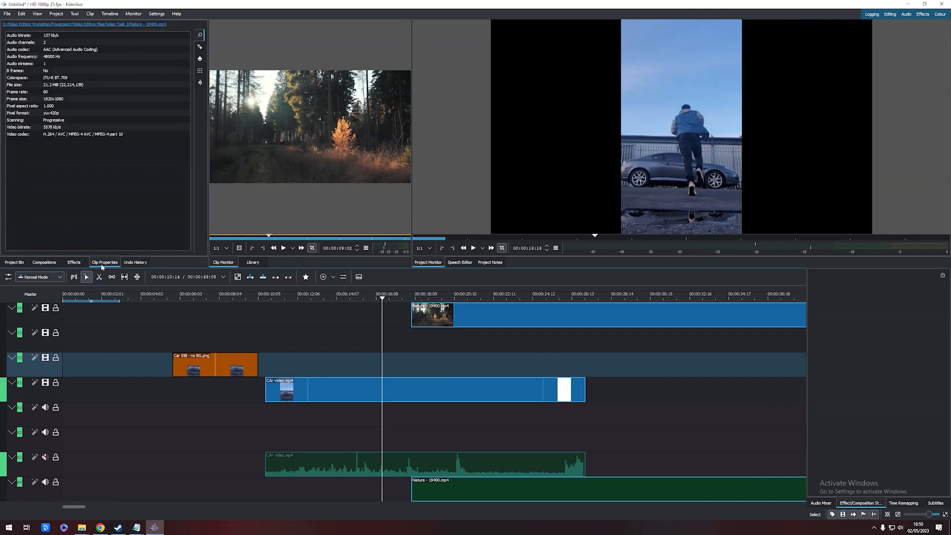
Browse the project bin, speech editor, project notes and project monitor panels
{"action": "left_click", "coordinate": [11, 264]}
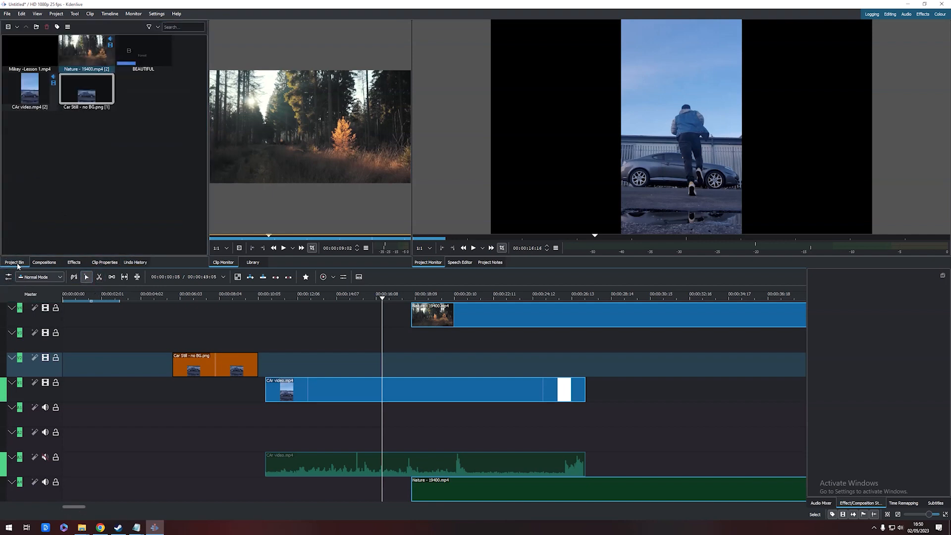
{"action": "left_click", "coordinate": [464, 263]}
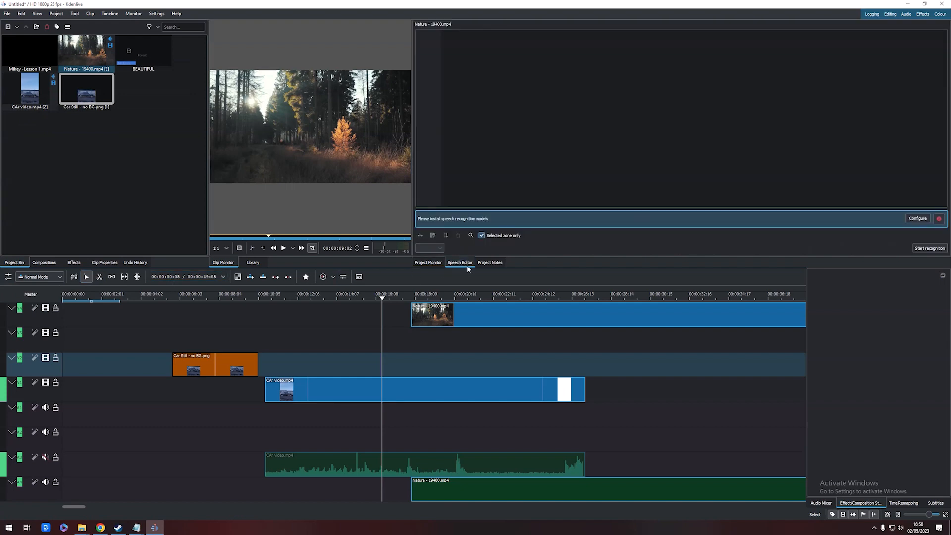
{"action": "left_click", "coordinate": [487, 264]}
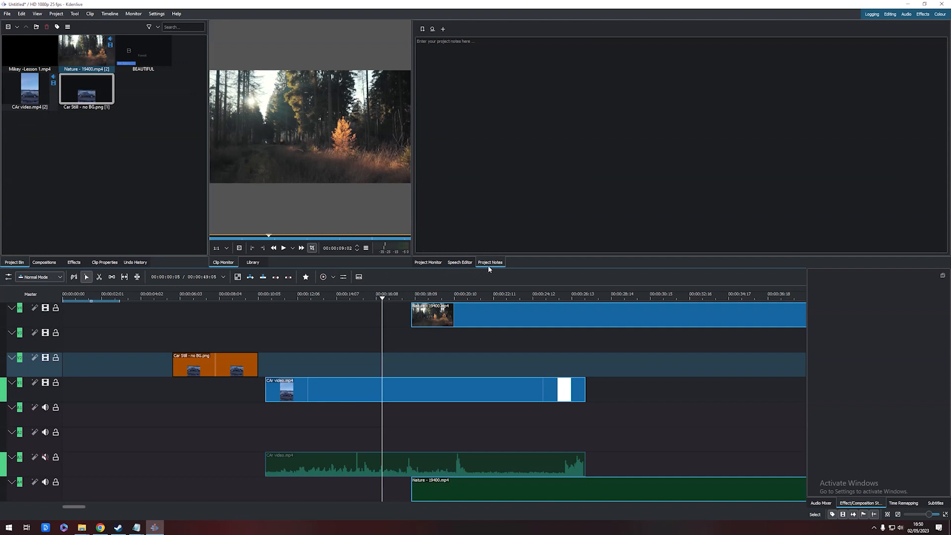
{"action": "left_click", "coordinate": [432, 265]}
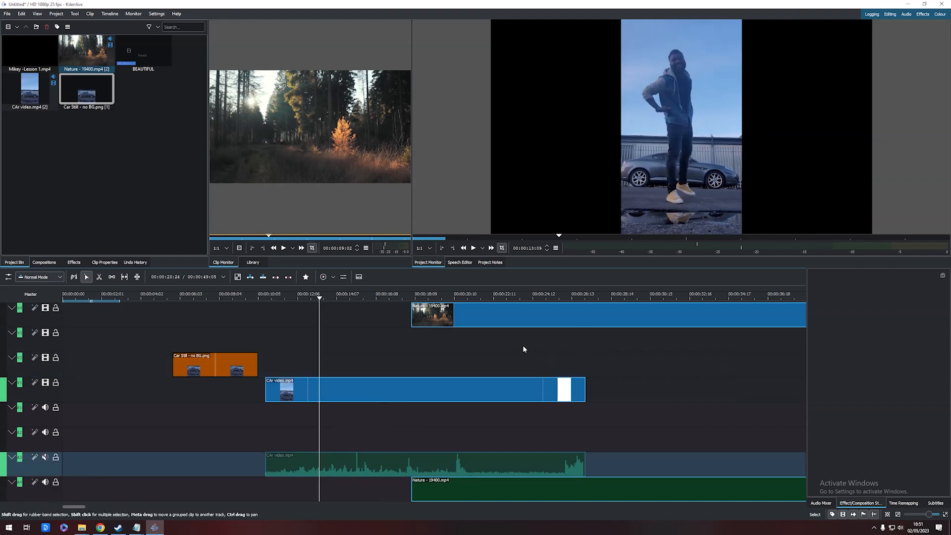
Delete the Nature clip from the top video track
{"action": "left_click", "coordinate": [498, 319]}
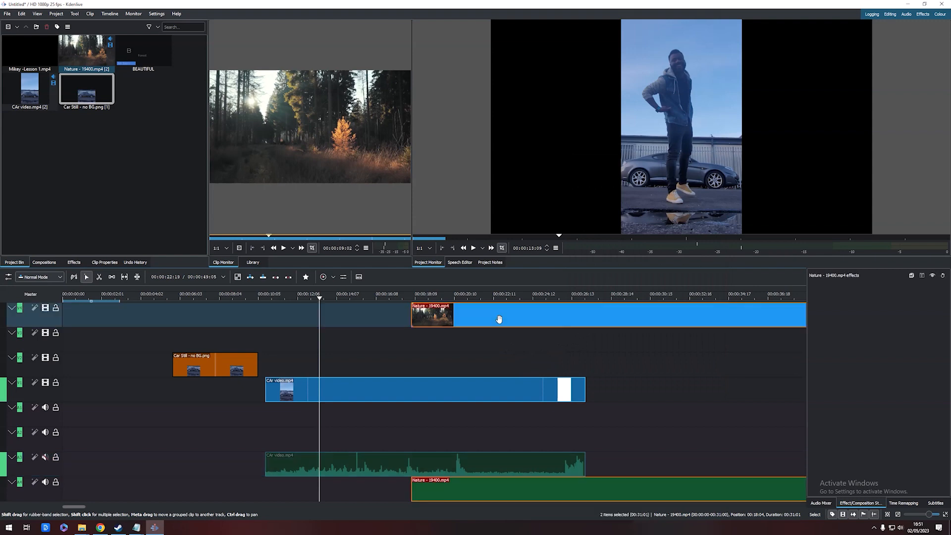
{"action": "key", "text": "Delete"}
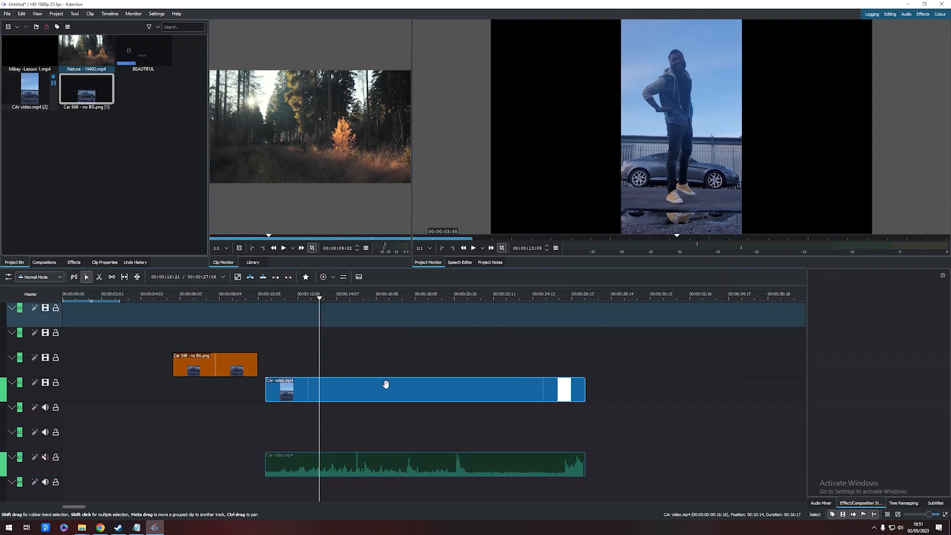
Shift the car video later and move the car still image so both start together at about 11.5 seconds
{"action": "left_click_drag", "start_coordinate": [352, 393], "coordinate": [382, 390]}
{"action": "left_click_drag", "start_coordinate": [188, 365], "coordinate": [328, 368]}
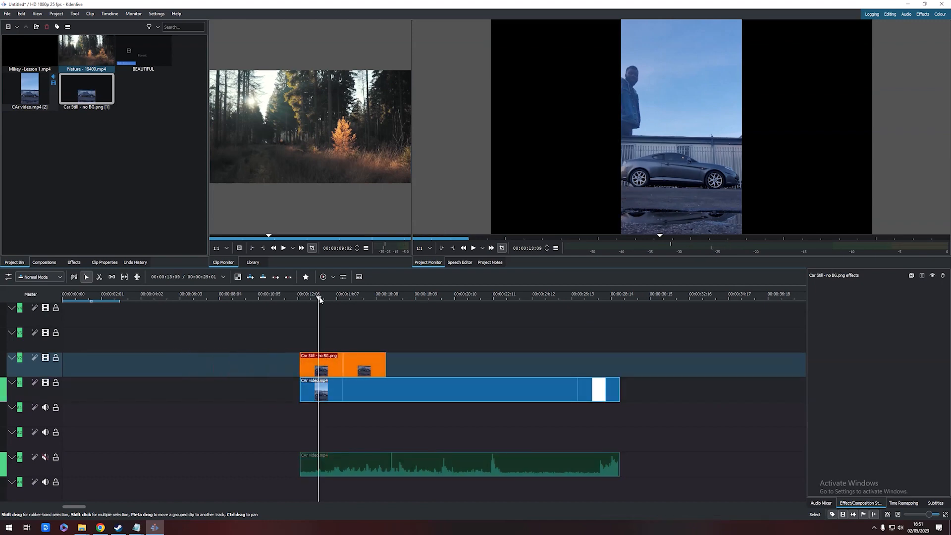
{"action": "left_click_drag", "start_coordinate": [319, 297], "coordinate": [400, 308]}
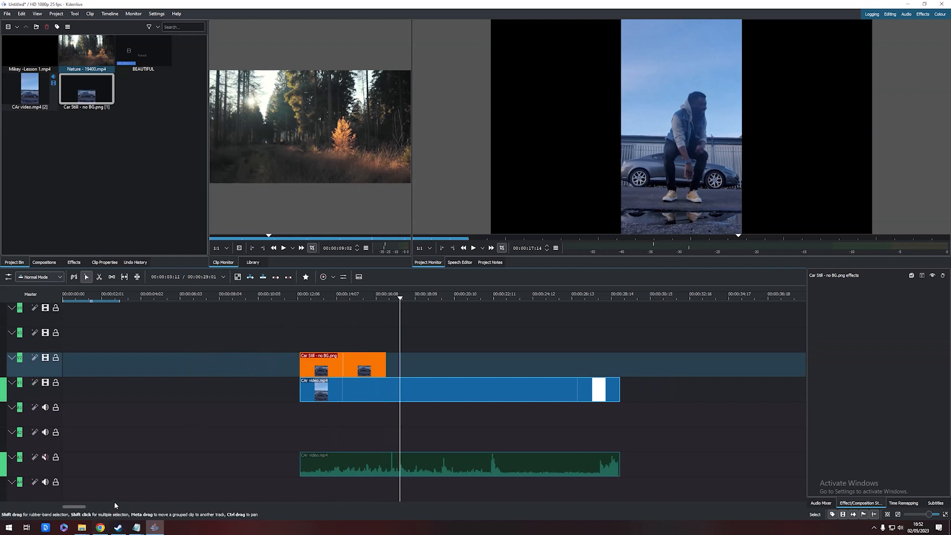
Import the funky-groove audio file from the Audio folder into the project bin
{"action": "mouse_move", "coordinate": [82, 528]}
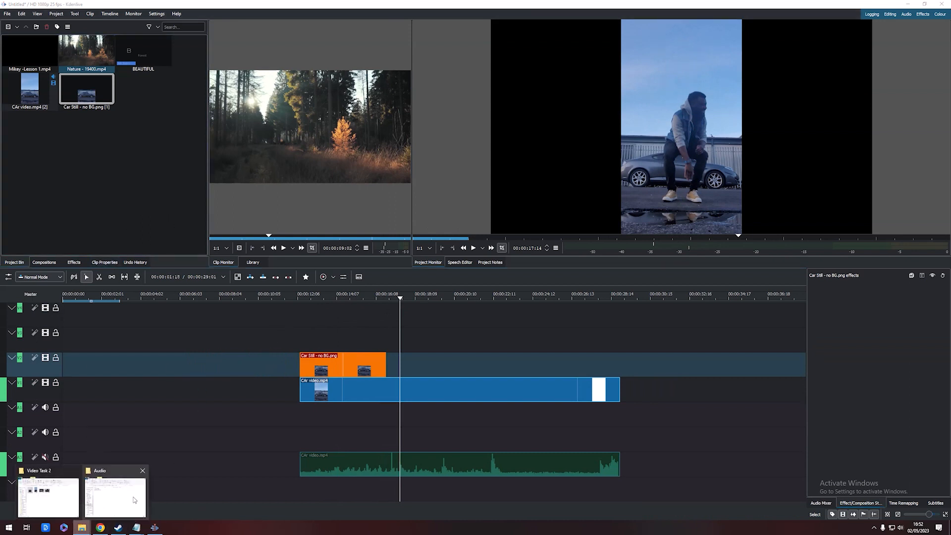
{"action": "left_click", "coordinate": [131, 498]}
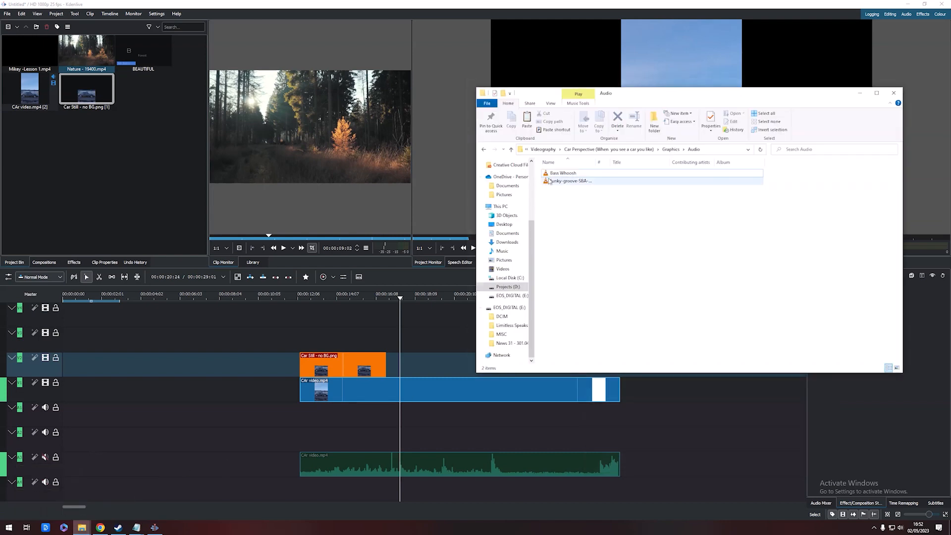
{"action": "left_click_drag", "start_coordinate": [558, 181], "coordinate": [92, 168]}
{"action": "left_click", "coordinate": [117, 183]}
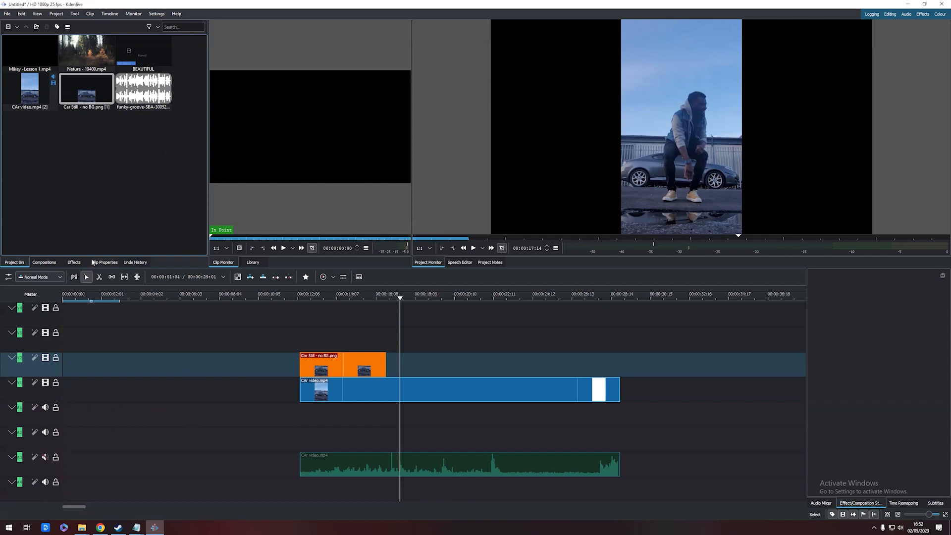
Place the funky-groove audio on the empty audio track starting with the car video, and play back the timeline
{"action": "left_click_drag", "start_coordinate": [144, 92], "coordinate": [300, 436]}
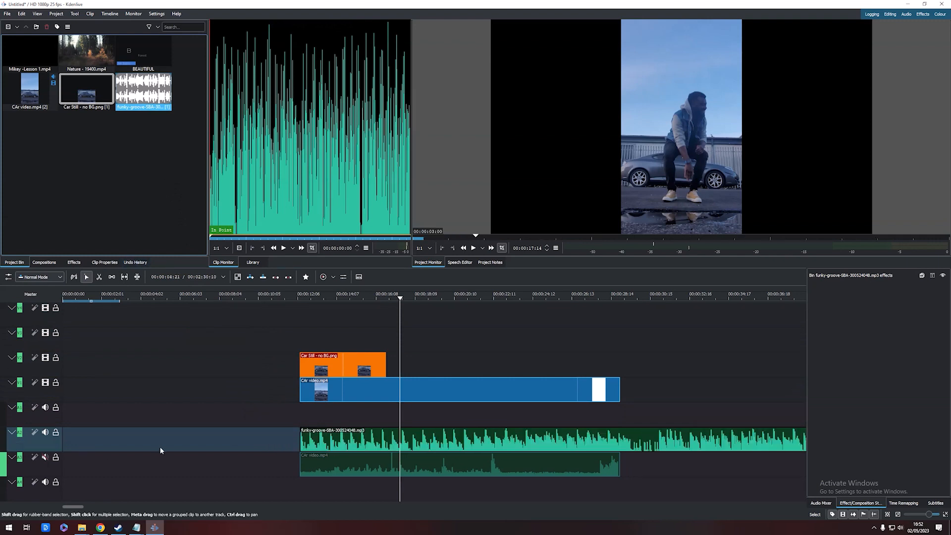
{"action": "left_click", "coordinate": [356, 295]}
{"action": "key", "text": "space"}
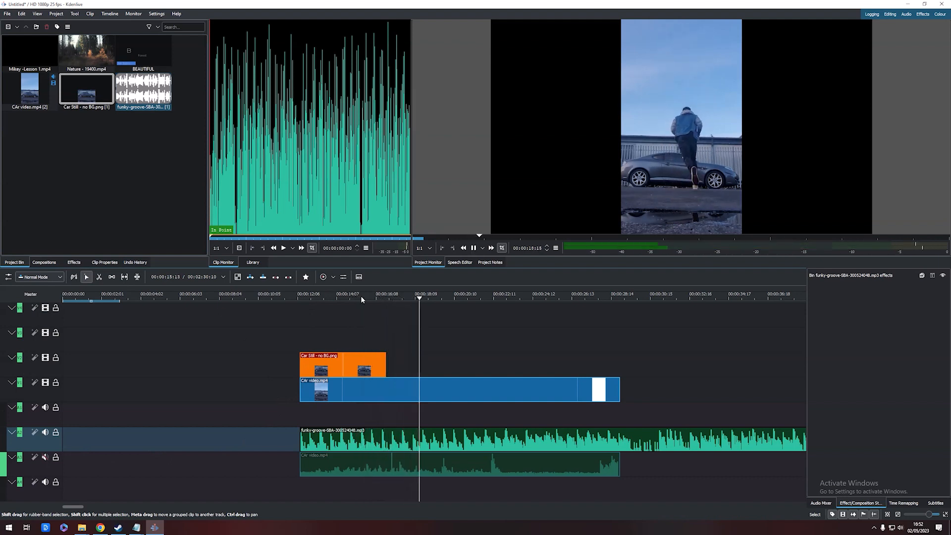
{"action": "key", "text": "space"}
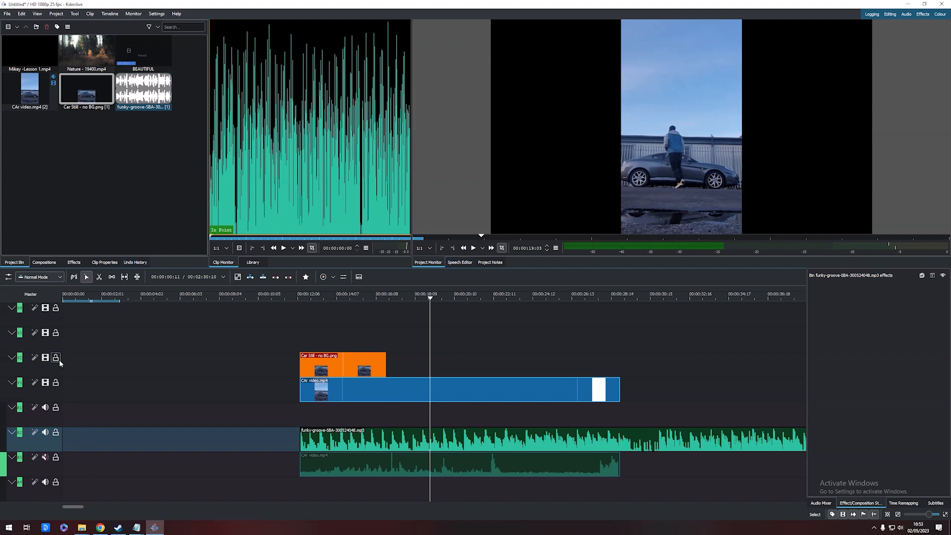
Start renaming the car video's track
{"action": "double_click", "coordinate": [28, 372]}
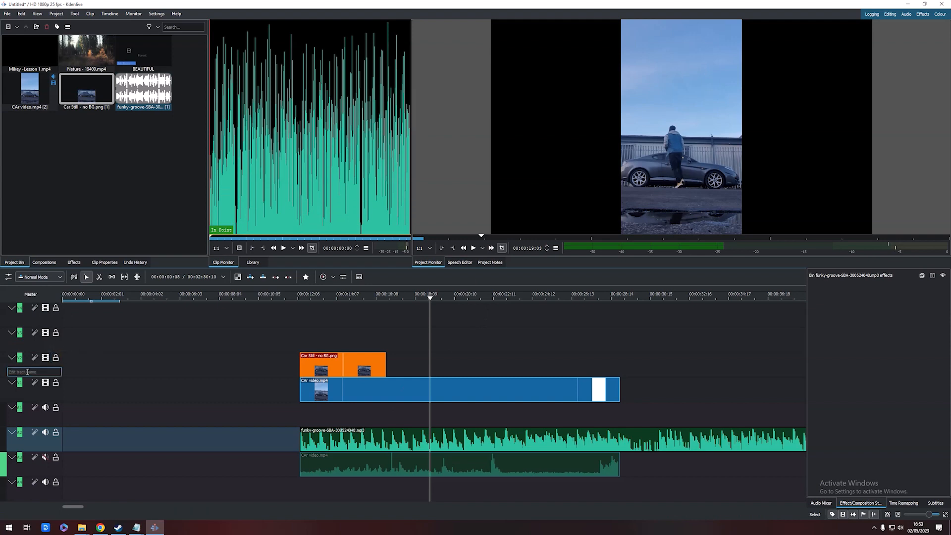